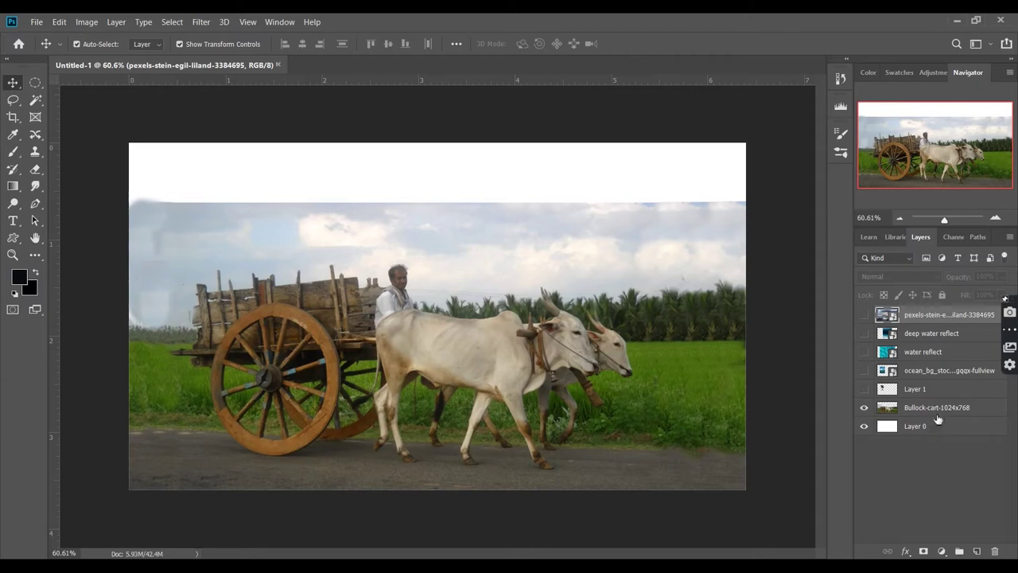
# - Mirror the bullock cart photo horizontally, scale it to about 108.75% and shift it left
pyautogui.click(937, 407)
pyautogui.hotkey('ctrl', 't')
pyautogui.rightClick(392, 325)
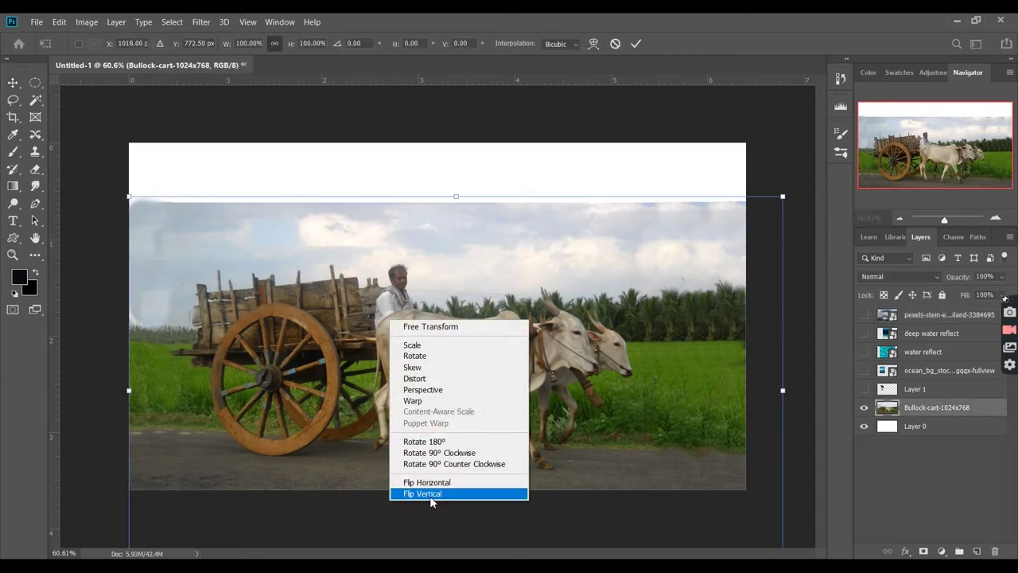
pyautogui.click(433, 494)
pyautogui.hotkey('ctrl', 'z')
pyautogui.rightClick(477, 213)
pyautogui.click(509, 373)
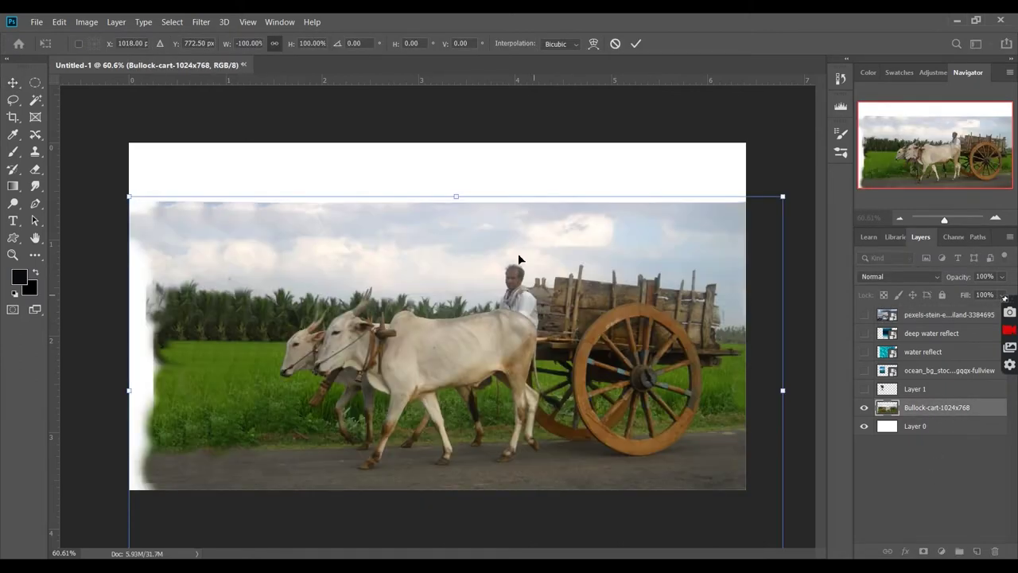
pyautogui.moveTo(542, 309); pyautogui.dragTo(505, 310)
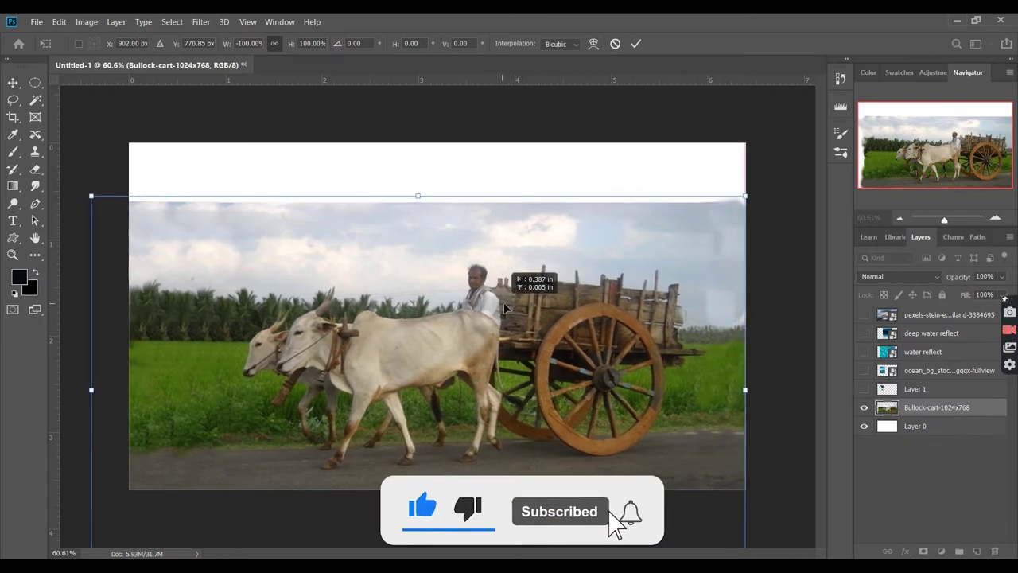
pyautogui.moveTo(753, 386); pyautogui.dragTo(802, 388)
pyautogui.moveTo(645, 381); pyautogui.dragTo(590, 392)
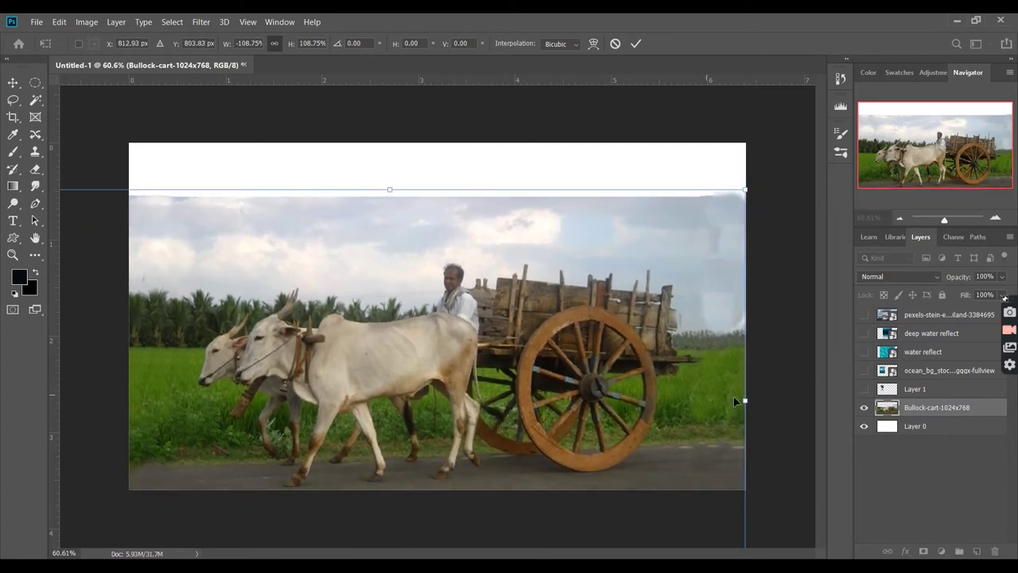
pyautogui.press('Return')
# - Reselect the Bullock-cart layer and bring up the Filter menu
pyautogui.keyDown('ctrl'); pyautogui.click(894, 407); pyautogui.keyUp('ctrl')
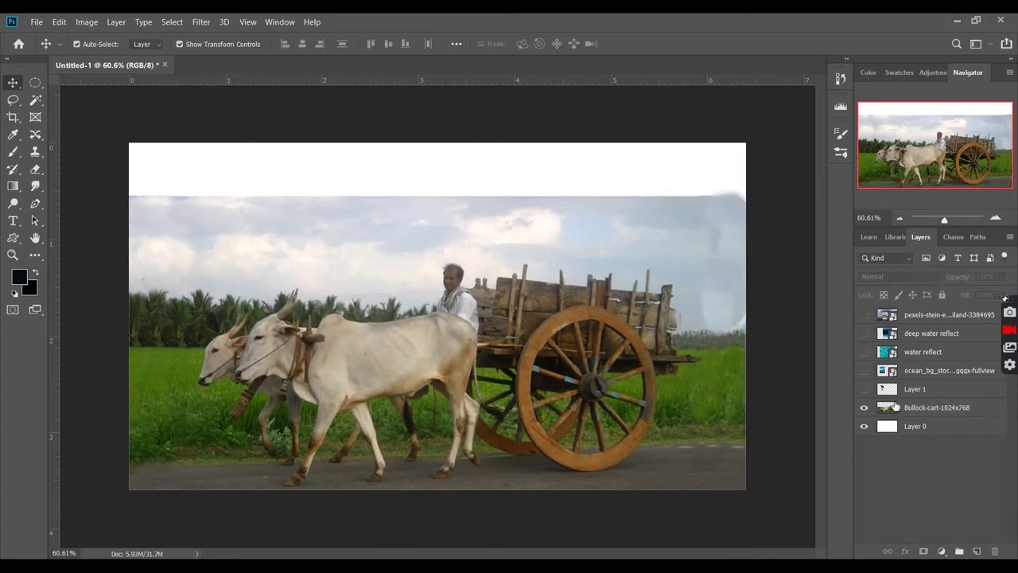
pyautogui.click(921, 404)
pyautogui.click(936, 321)
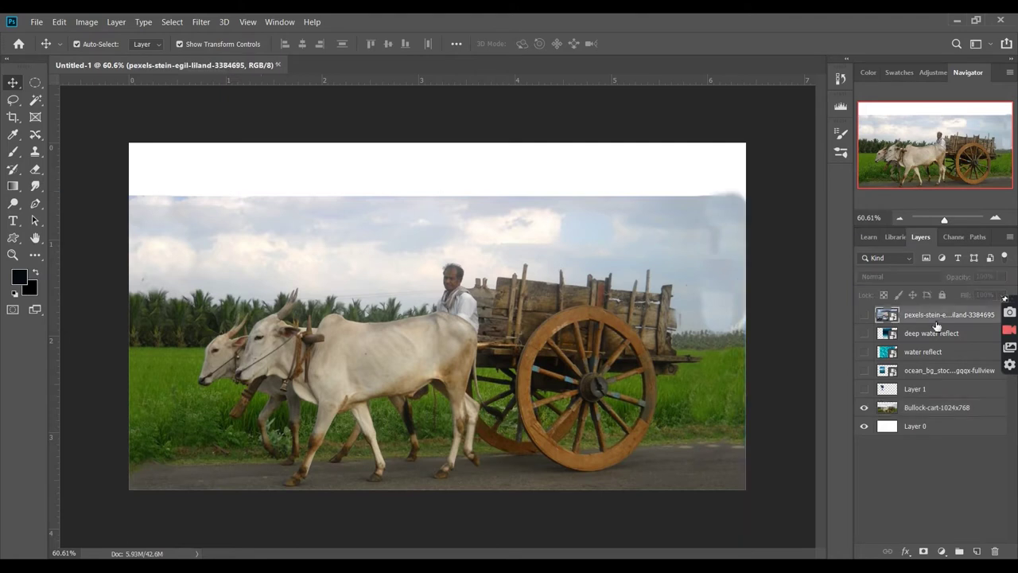
pyautogui.click(933, 409)
pyautogui.click(279, 22)
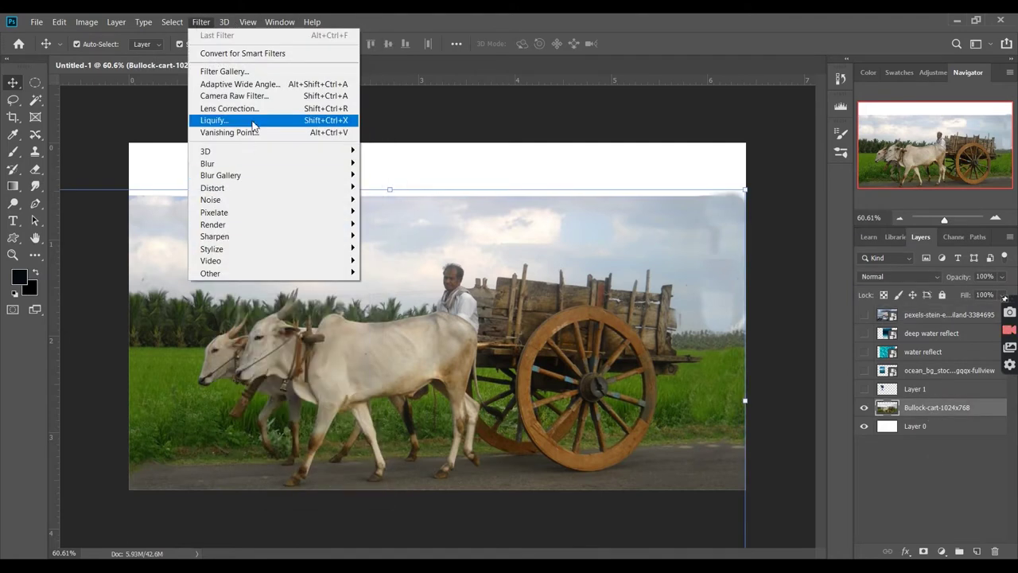
# - Apply Camera Raw to the cart photo with Clarity +31, Dehaze +16 and Texture +14
pyautogui.click(278, 97)
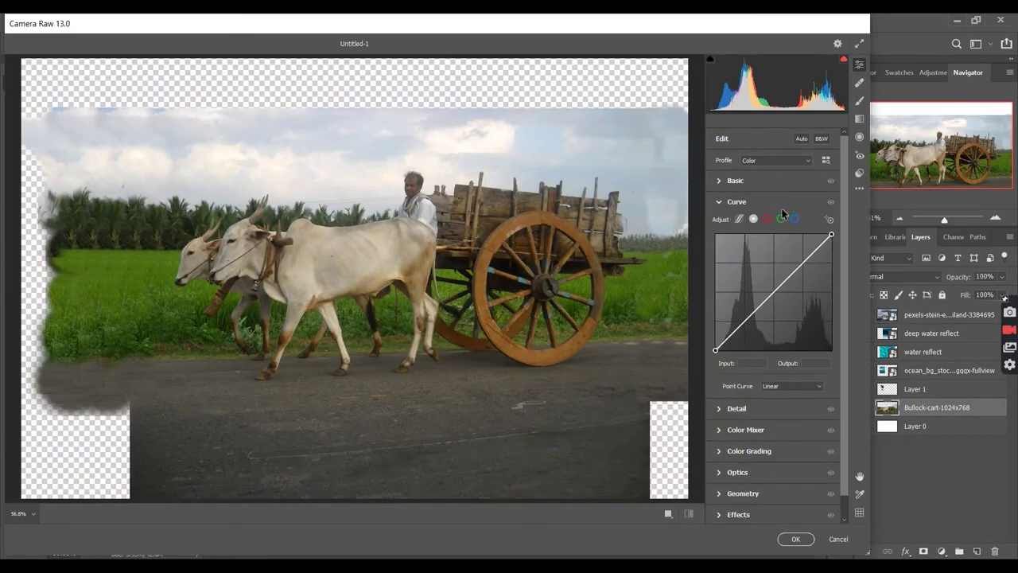
pyautogui.click(723, 180)
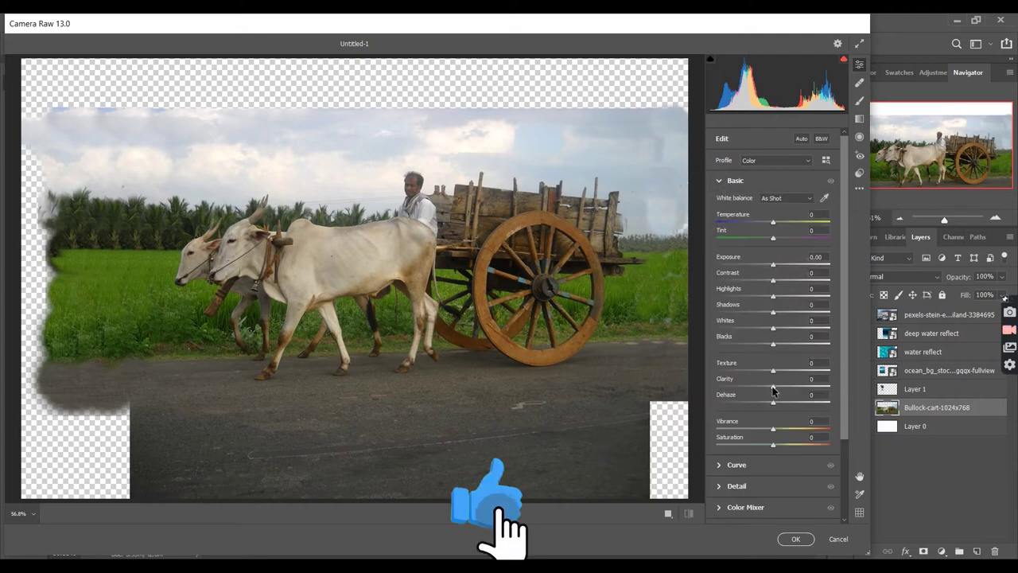
pyautogui.moveTo(772, 387)
pyautogui.mouseDown()
pyautogui.moveTo(806, 390)
pyautogui.moveTo(790, 389)
pyautogui.moveTo(800, 404)
pyautogui.mouseUp()
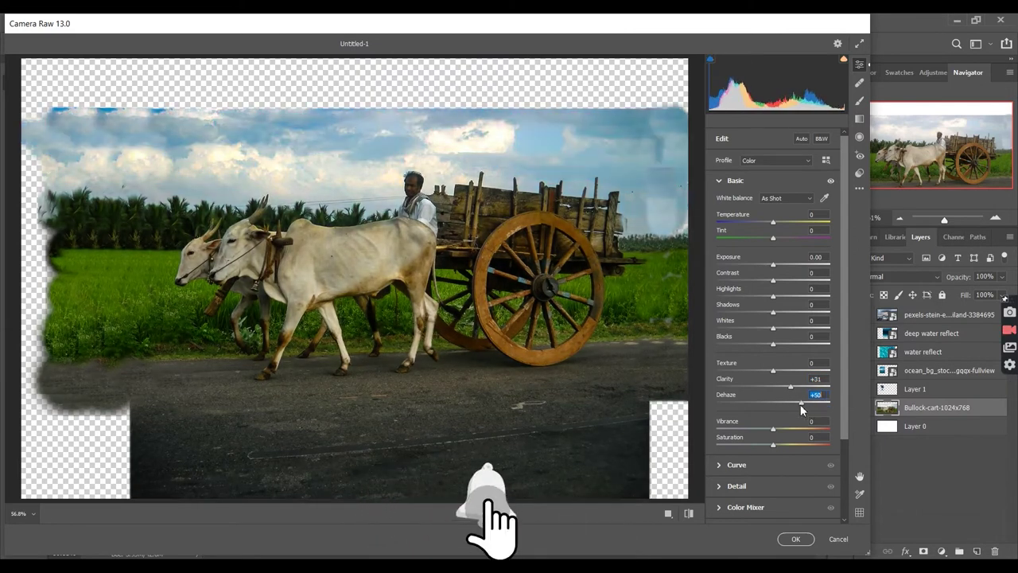
pyautogui.moveTo(800, 404)
pyautogui.mouseDown()
pyautogui.moveTo(781, 404)
pyautogui.moveTo(781, 372)
pyautogui.mouseUp()
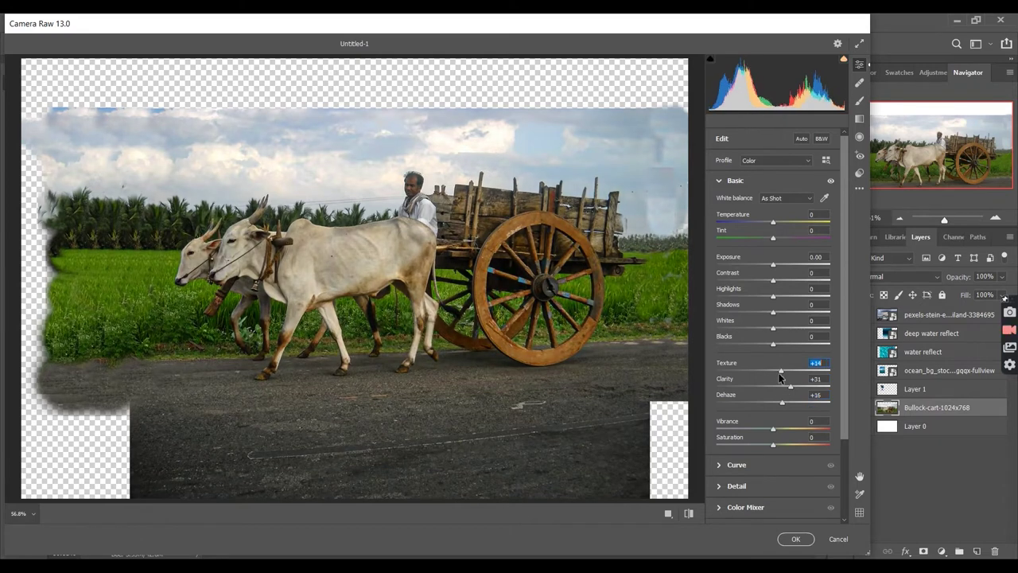
pyautogui.click(794, 538)
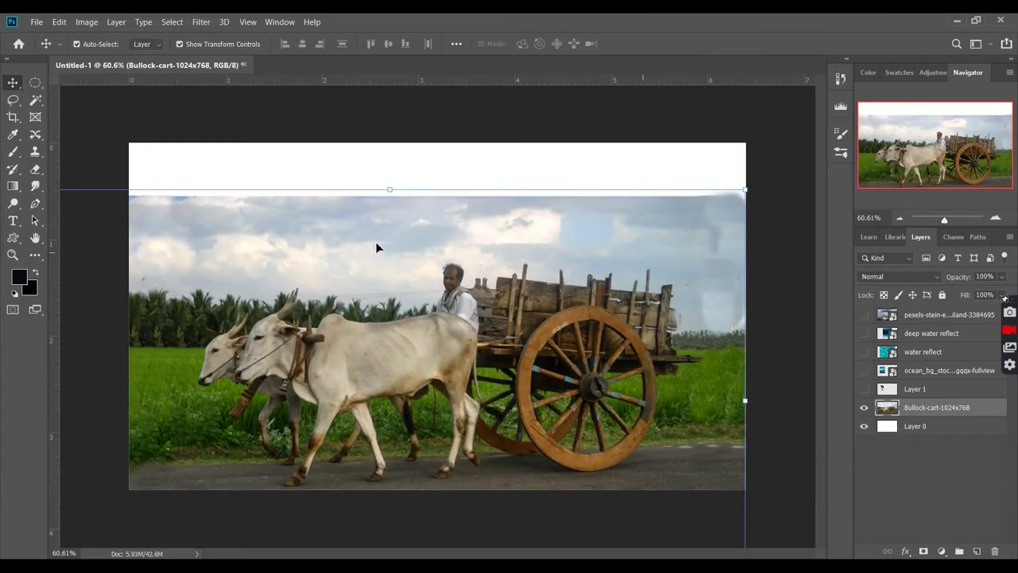
# - Show the stormy pexels seascape layer and move it beneath the Bullock-cart layer
pyautogui.click(777, 180)
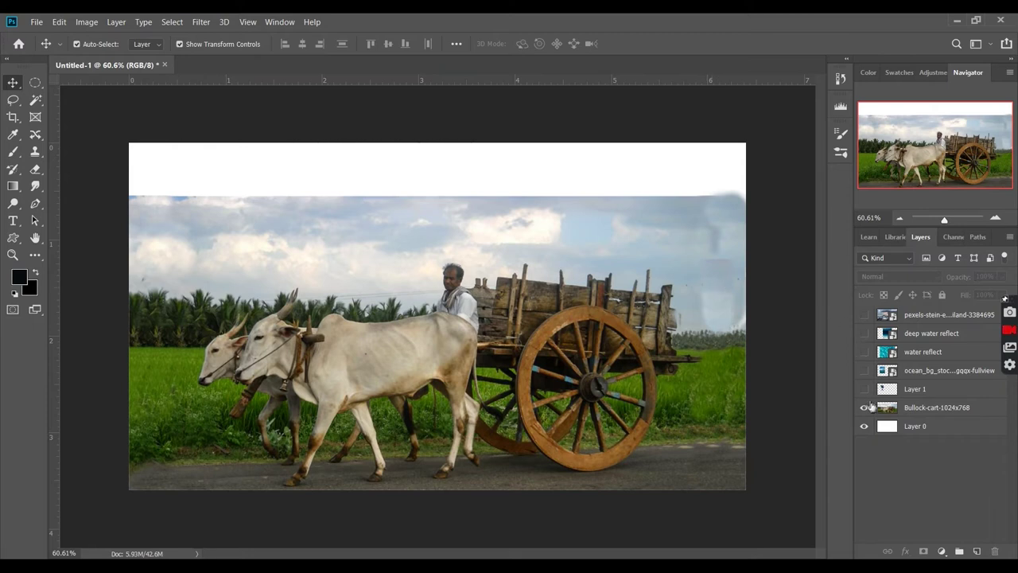
pyautogui.click(927, 320)
pyautogui.click(864, 315)
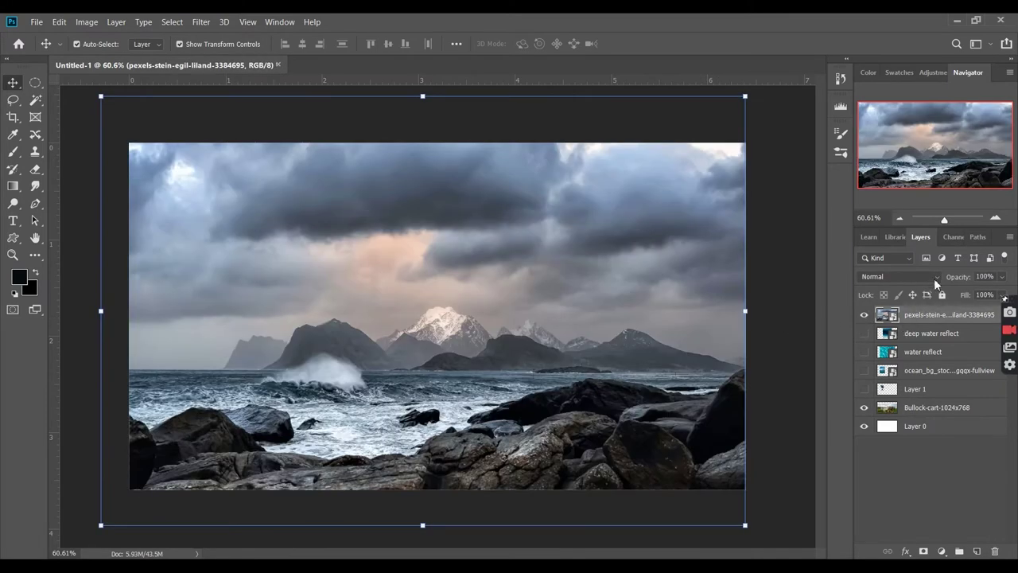
pyautogui.moveTo(924, 320); pyautogui.dragTo(913, 415)
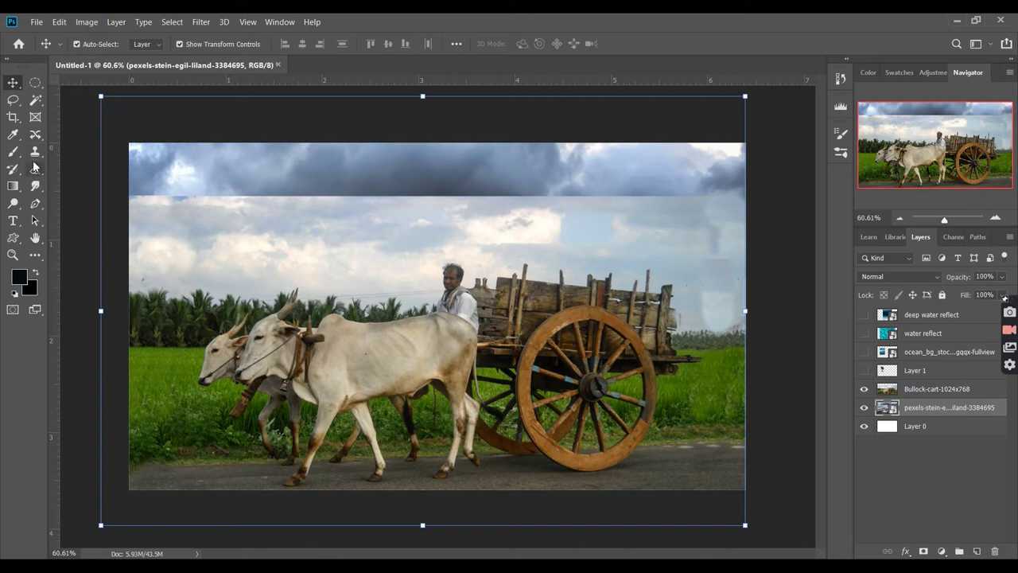
# - Mask the Bullock-cart layer and paint black over its sky with a 493 px soft brush
pyautogui.click(935, 390)
pyautogui.click(923, 551)
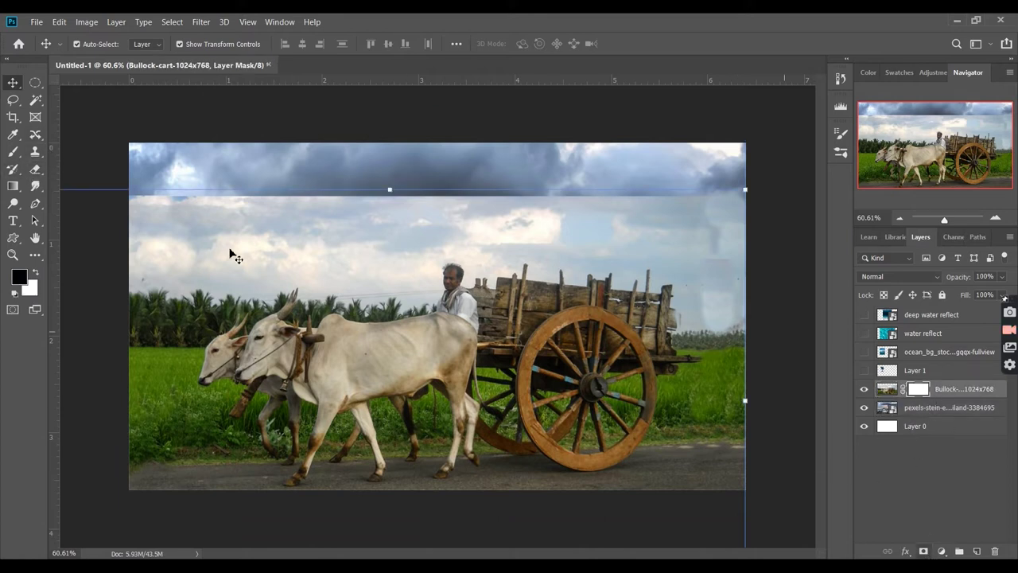
pyautogui.press('b')
pyautogui.moveTo(184, 238); pyautogui.dragTo(263, 238)
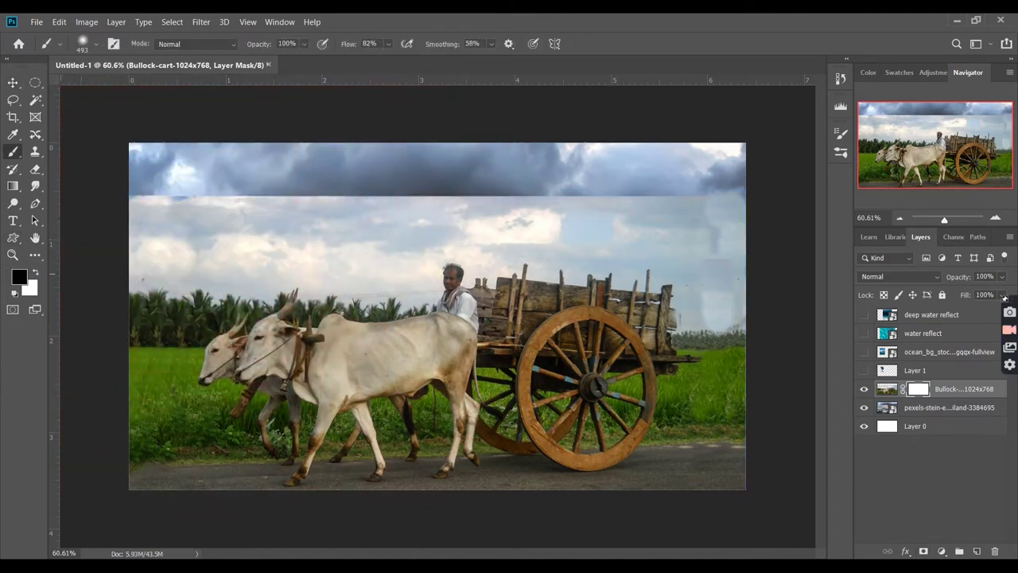
pyautogui.moveTo(159, 230)
pyautogui.mouseDown()
pyautogui.moveTo(382, 219)
pyautogui.moveTo(722, 227)
pyautogui.mouseUp()
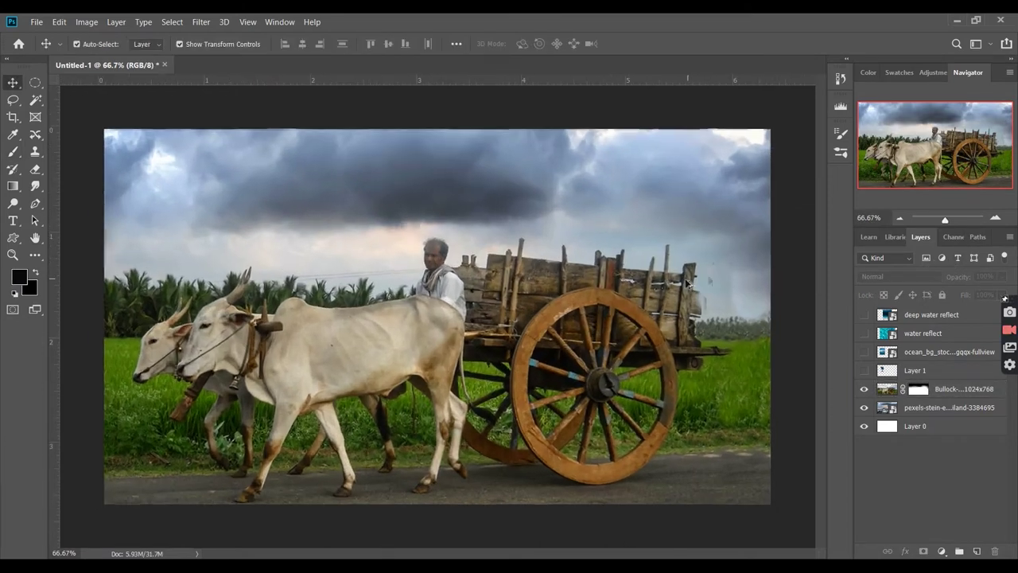
# - Zoom onto the front wheel, select Layer 1 and start a curved pen path along the top rim
pyautogui.scroll(3, 689, 308)
pyautogui.scroll(-2, 556, 318)
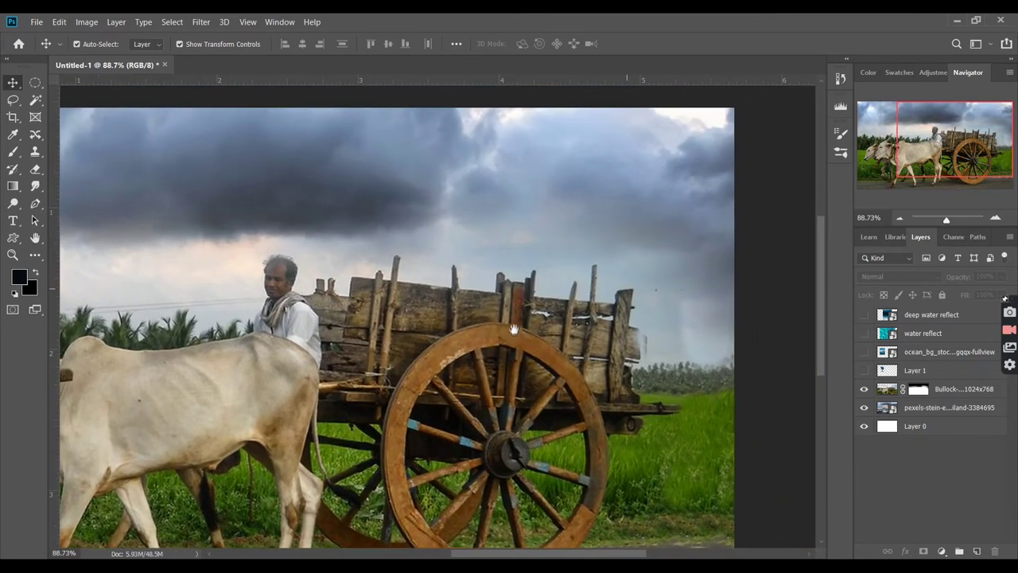
pyautogui.scroll(4, 499, 334)
pyautogui.moveTo(496, 343); pyautogui.dragTo(491, 342)
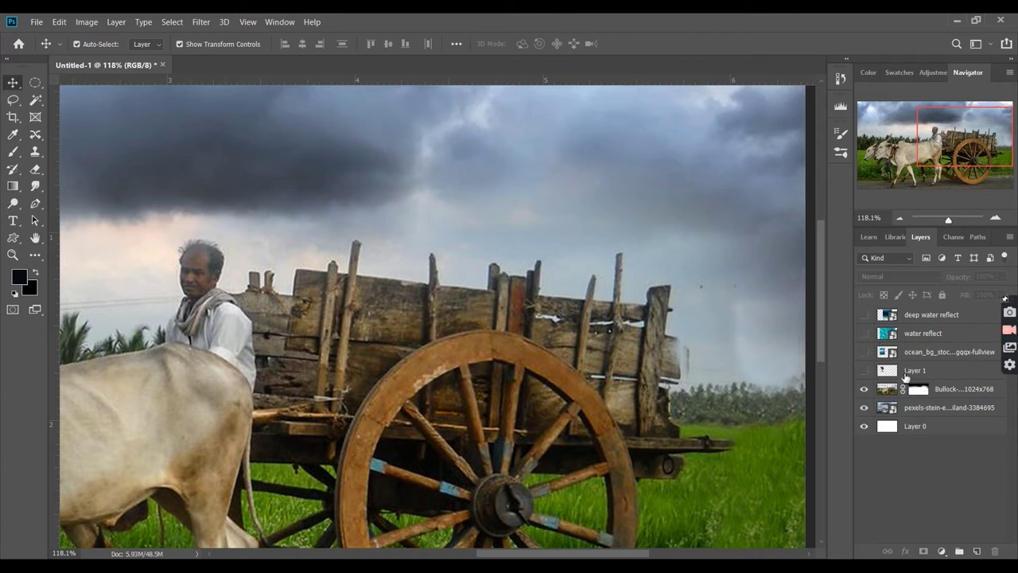
pyautogui.click(905, 376)
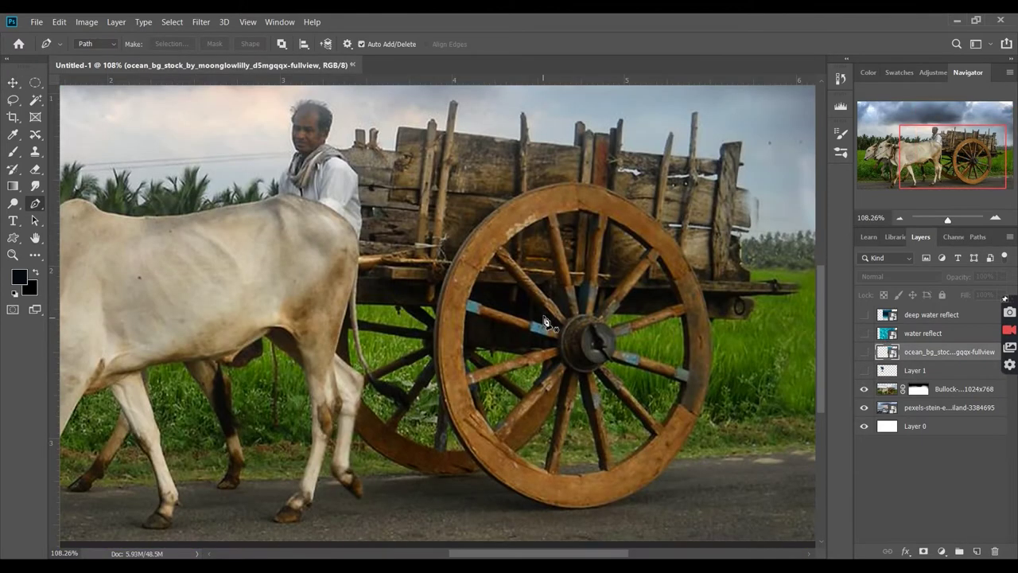
pyautogui.click(466, 237)
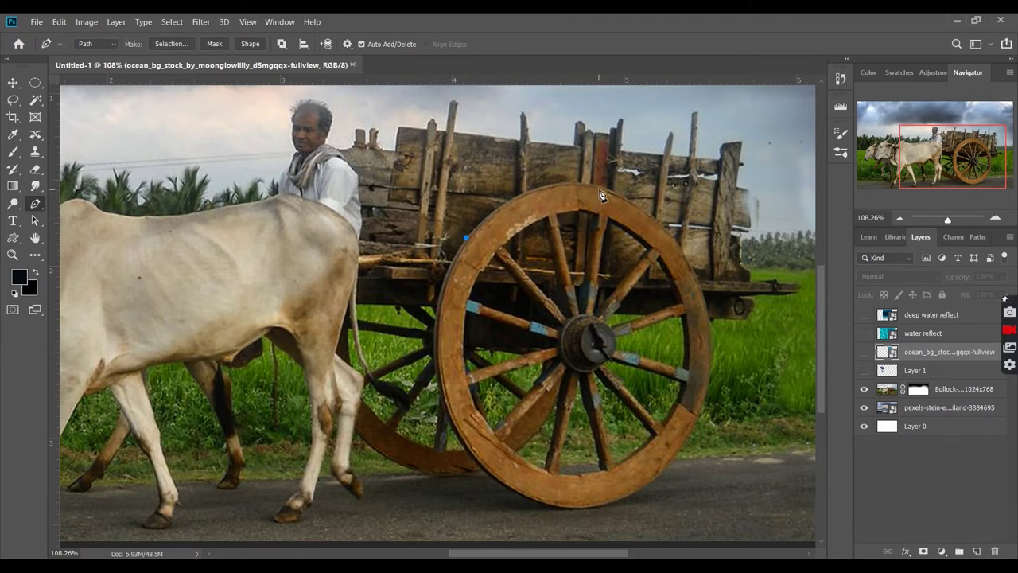
pyautogui.moveTo(684, 210); pyautogui.dragTo(688, 210)
# - Continue the path down the right rim and across the wheel's middle, closing it at the start
pyautogui.click(686, 258)
pyautogui.click(712, 312)
pyautogui.click(713, 421)
pyautogui.click(677, 454)
pyautogui.click(642, 487)
pyautogui.hotkey('ctrl', 'z')
pyautogui.hotkey('ctrl', 'z')
pyautogui.hotkey('ctrl', 'z')
pyautogui.click(709, 333)
pyautogui.click(436, 321)
pyautogui.click(466, 237)
# - Duplicate the ocean background layer with Ctrl+J and switch to the Move tool
pyautogui.hotkey('ctrl', 'j')
pyautogui.press('v')
pyautogui.rightClick(514, 221)
# - Pick the bullock cart layer under the wheel, undoing an accidental nudge
pyautogui.rightClick(499, 261)
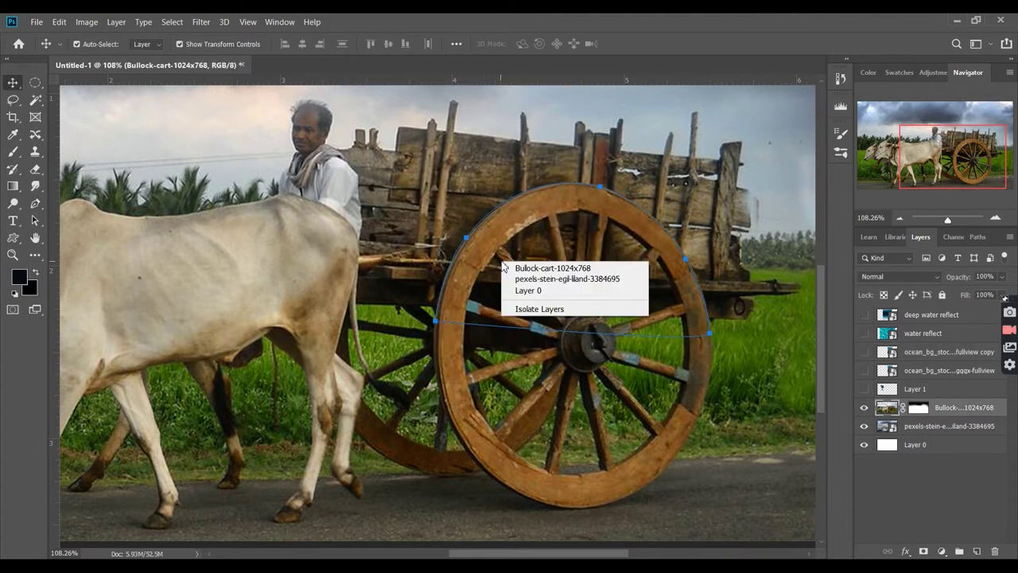
pyautogui.click(533, 267)
pyautogui.moveTo(736, 347); pyautogui.dragTo(728, 347)
pyautogui.hotkey('ctrl', 'z')
# - Turn the wheel path into a 0 px feather selection and copy it to Layer 2
pyautogui.click(35, 204)
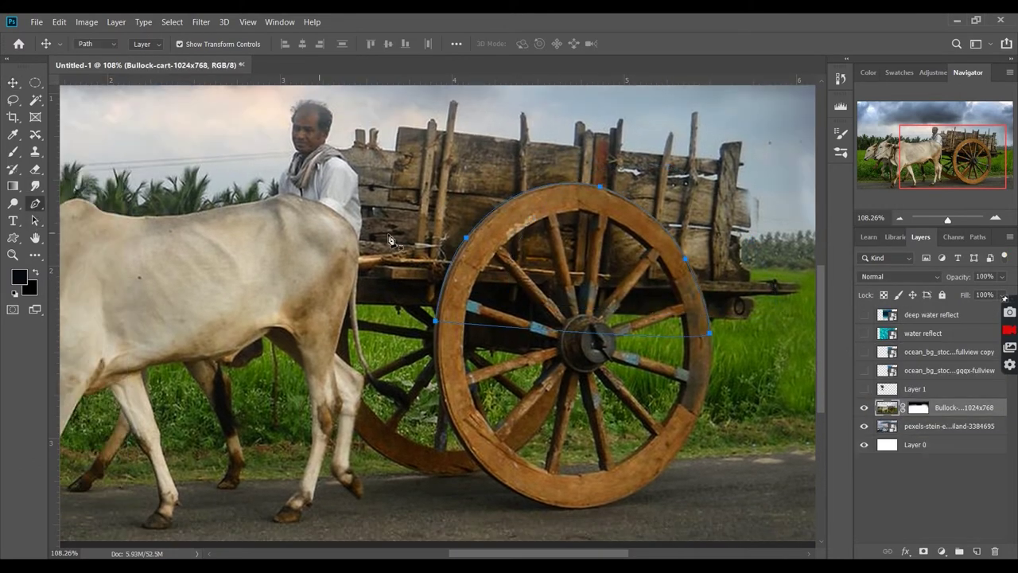
pyautogui.rightClick(471, 252)
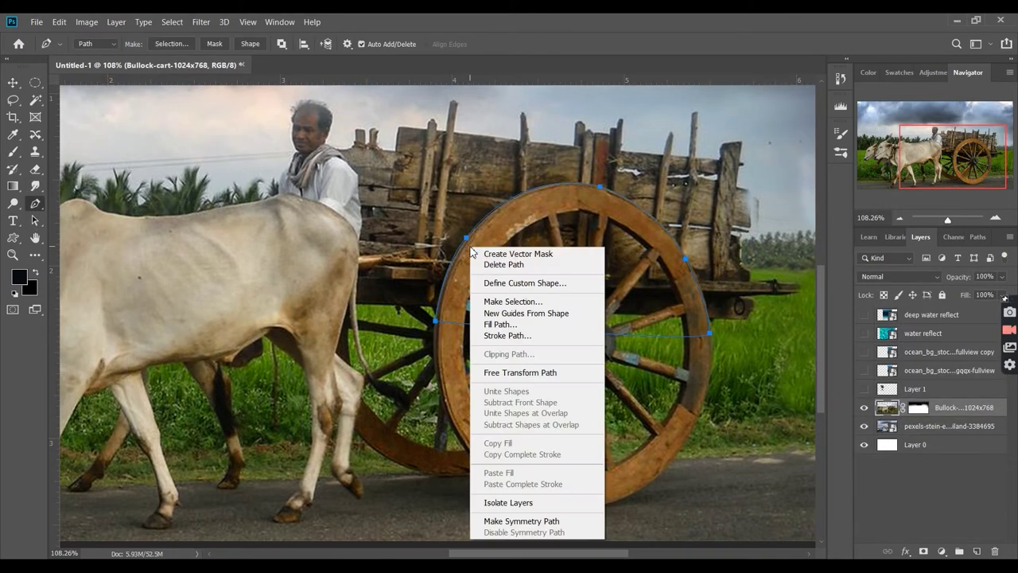
pyautogui.click(528, 301)
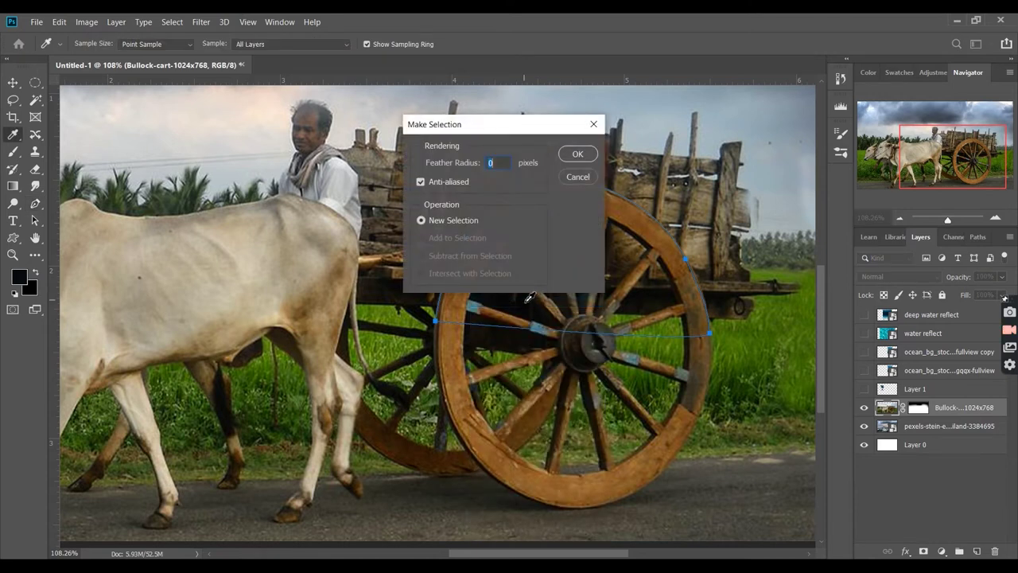
pyautogui.click(578, 156)
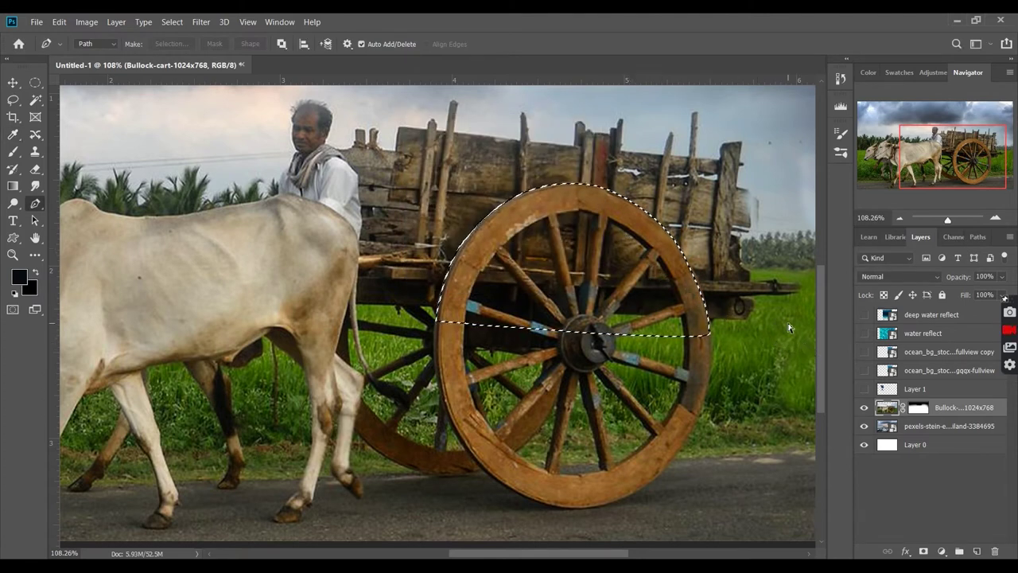
pyautogui.hotkey('ctrl', 'j')
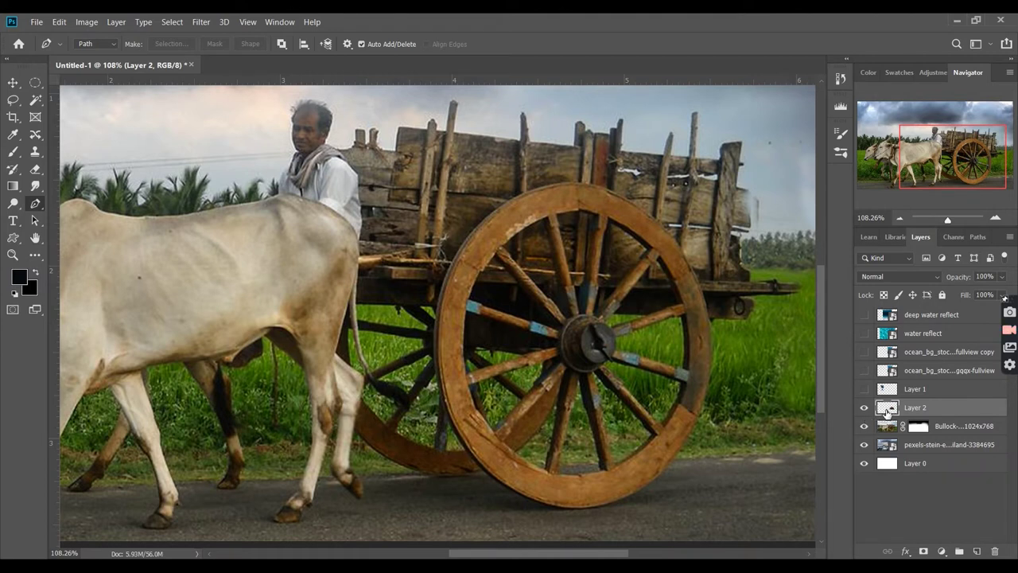
# - Hide the seascape and white background layers, add a mask to Layer 2, and zoom in
pyautogui.click(865, 446)
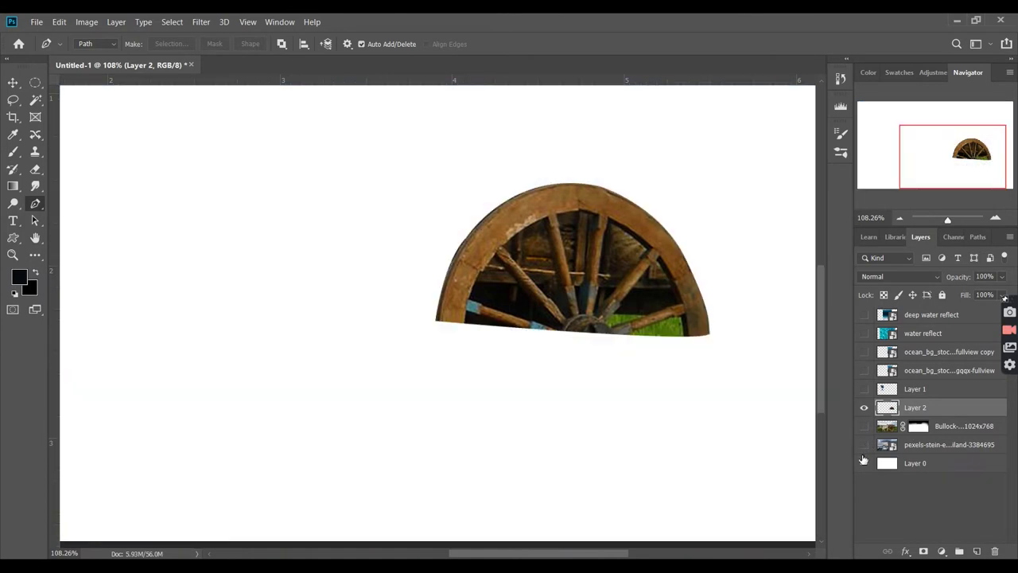
pyautogui.click(864, 468)
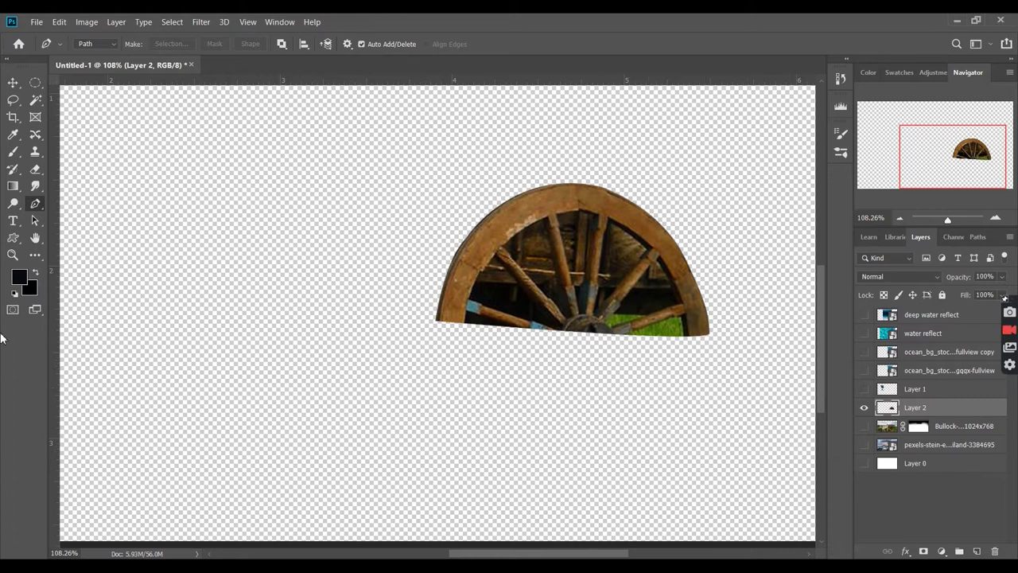
pyautogui.click(924, 551)
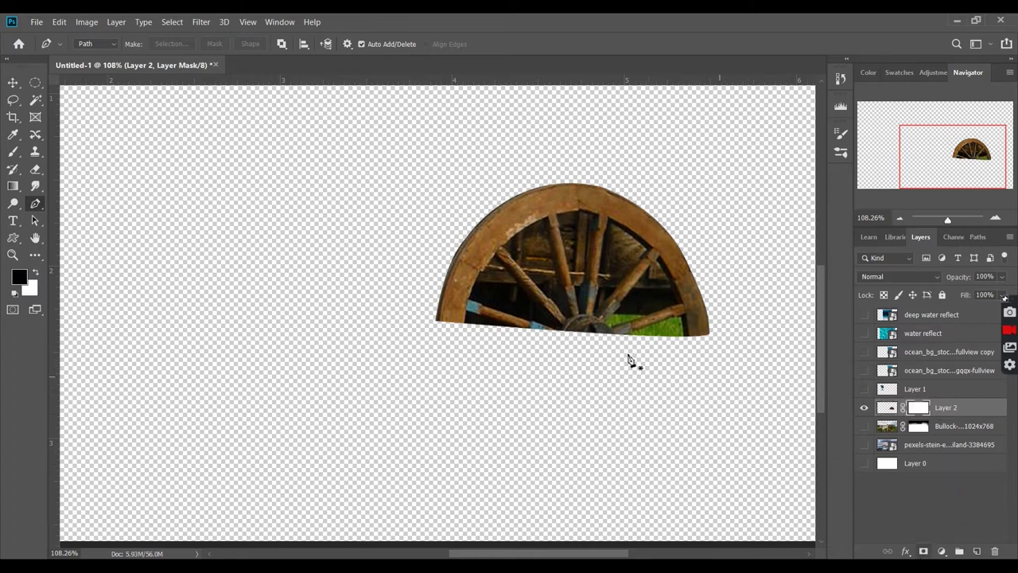
pyautogui.scroll(3, 610, 329)
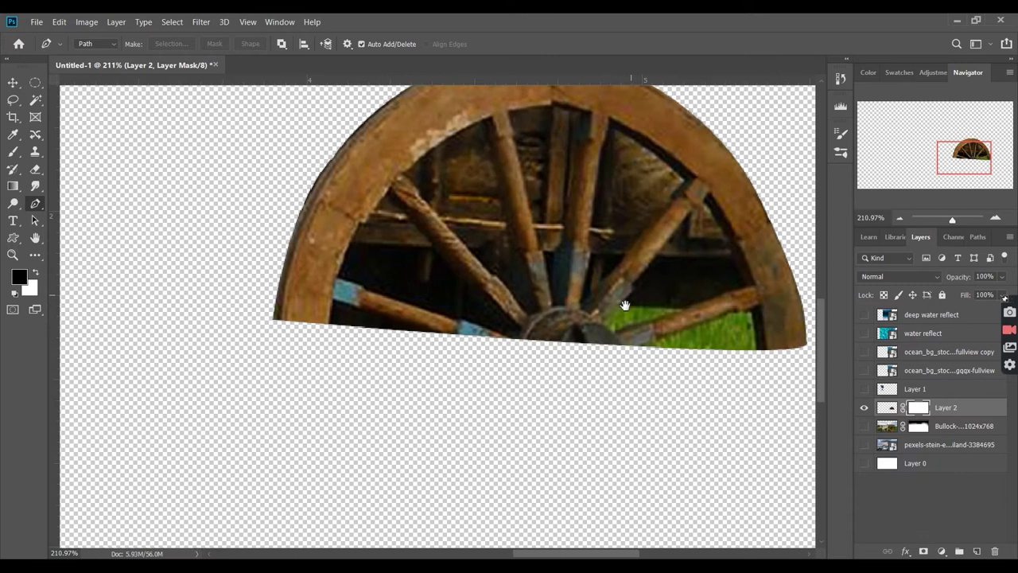
pyautogui.scroll(3, 620, 310)
pyautogui.hscroll(2, 557, 322)
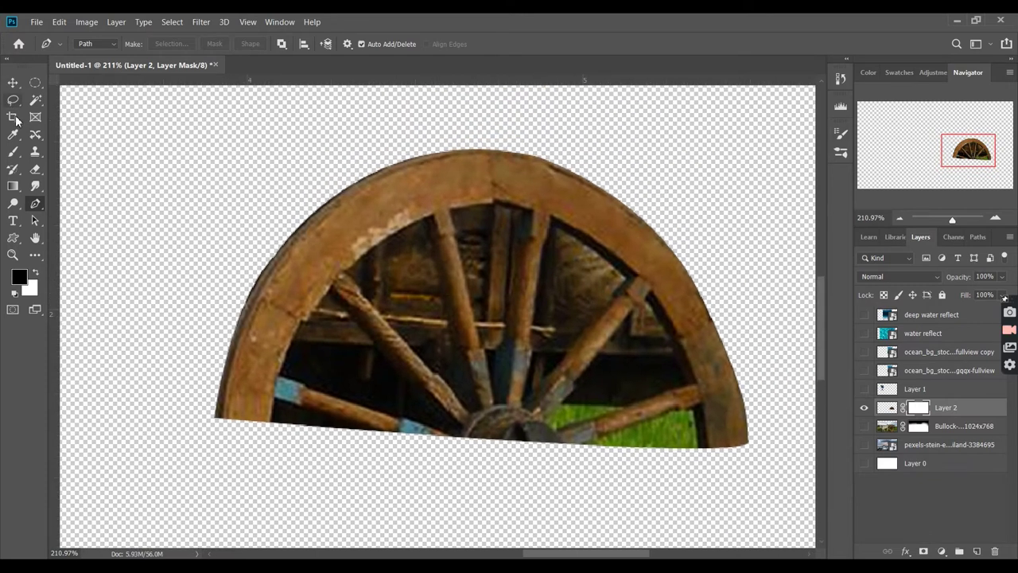
# - Trace a closed four-point path around the upper-right spoke gap
pyautogui.click(555, 225)
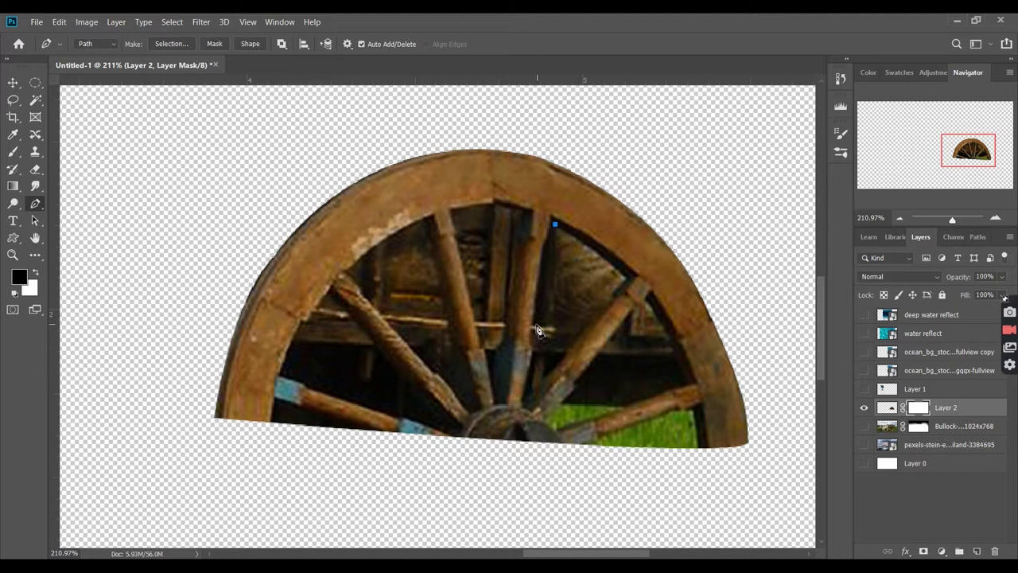
pyautogui.click(531, 327)
pyautogui.click(585, 328)
pyautogui.click(625, 279)
pyautogui.click(556, 226)
# - Convert the spoke-gap path to a selection, delete it on Layer 2's mask, and deselect
pyautogui.rightClick(574, 260)
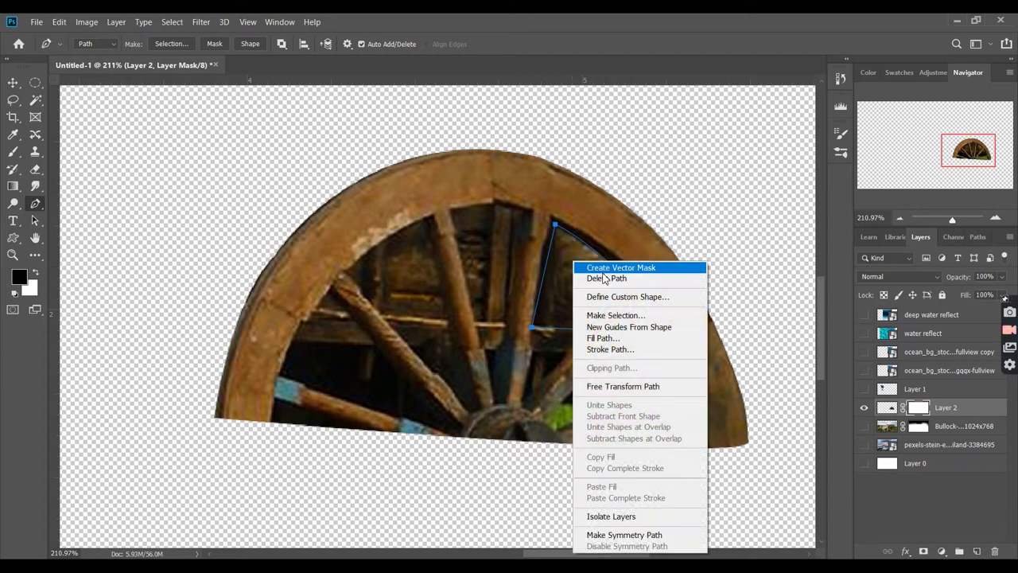
pyautogui.click(621, 317)
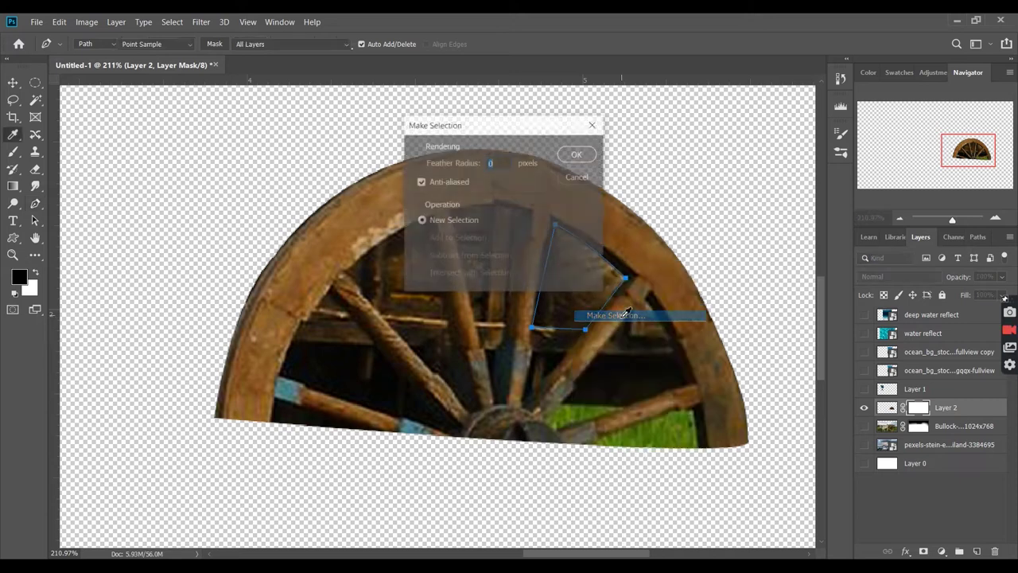
pyautogui.click(578, 156)
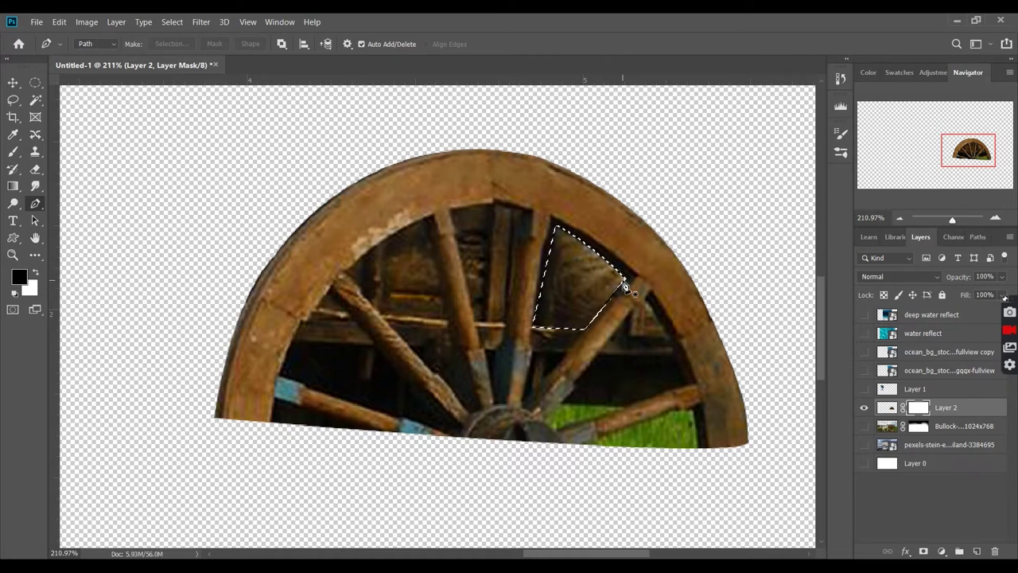
pyautogui.press('Delete')
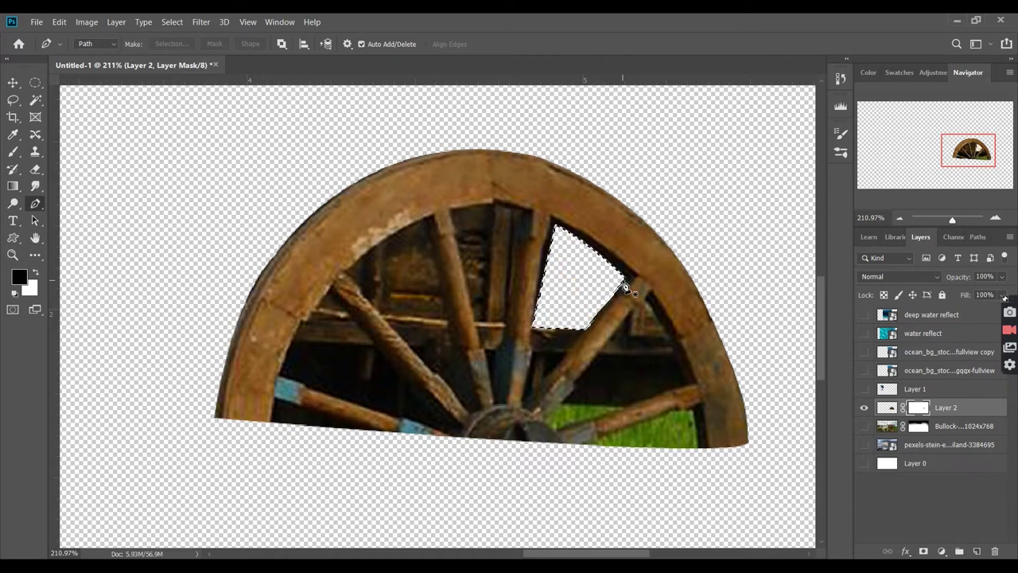
pyautogui.press('v')
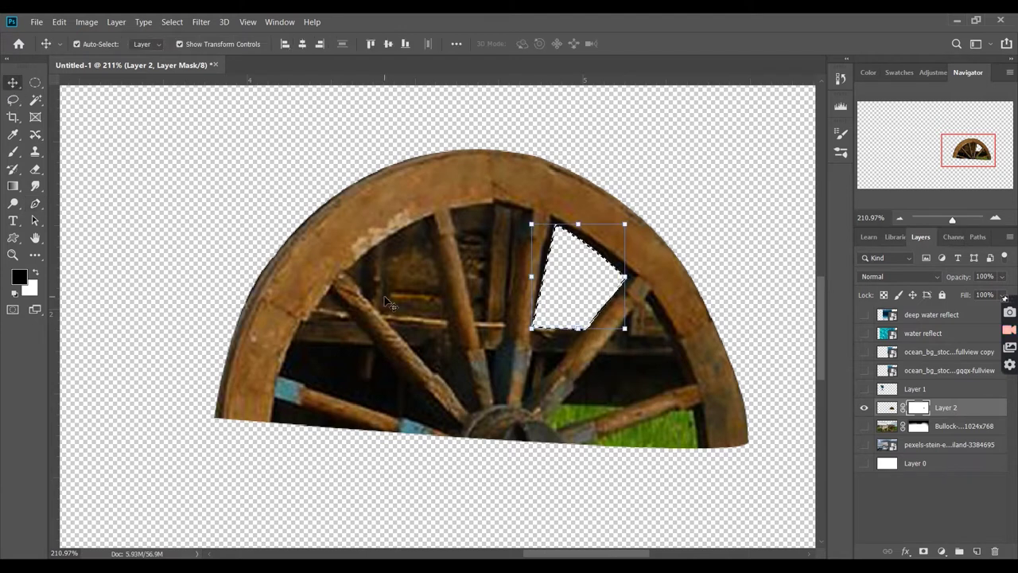
pyautogui.hotkey('ctrl', 'd')
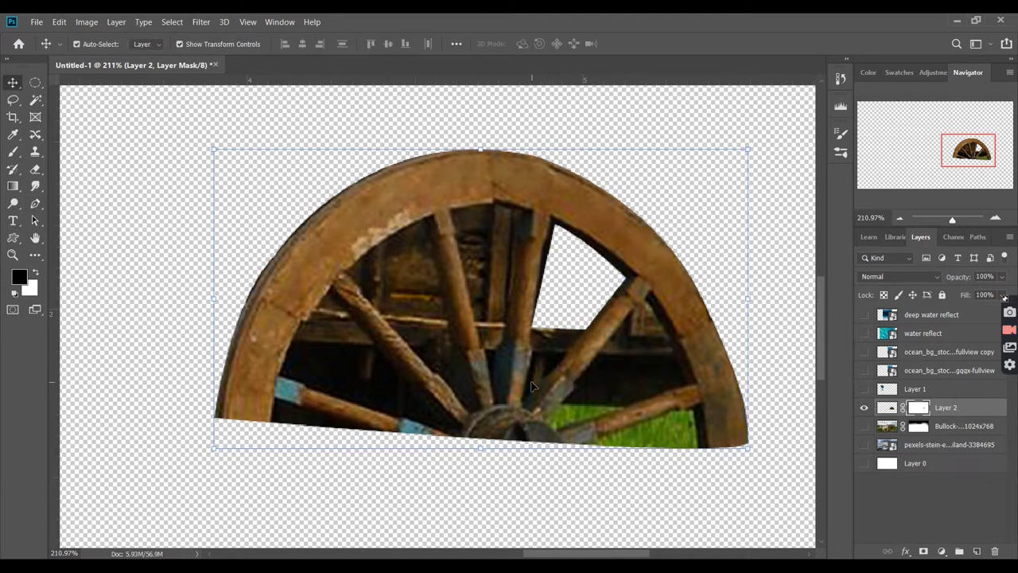
# - Trace the inner rim into a selection and start a path around the next spoke gap
pyautogui.click(35, 203)
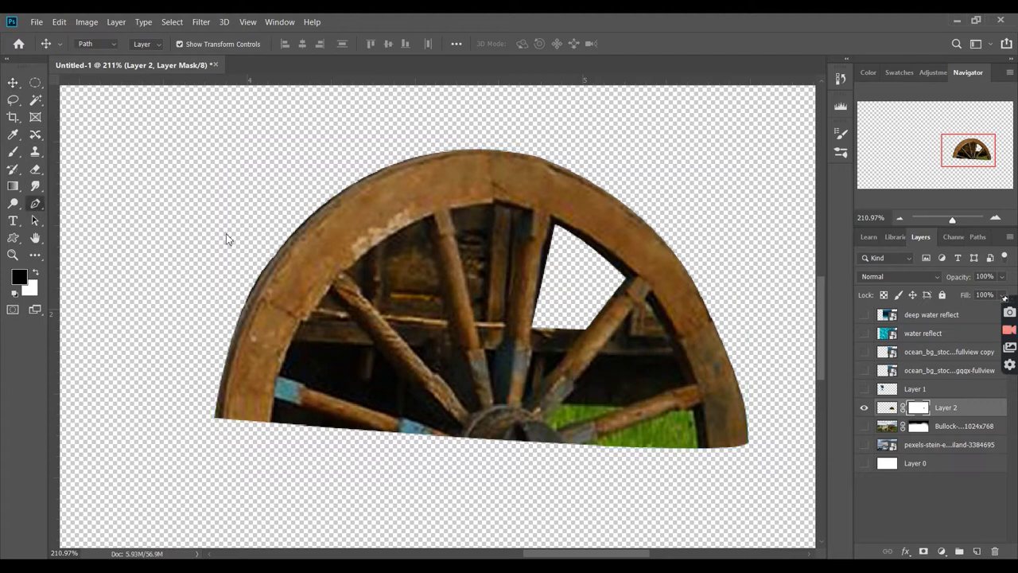
pyautogui.click(451, 213)
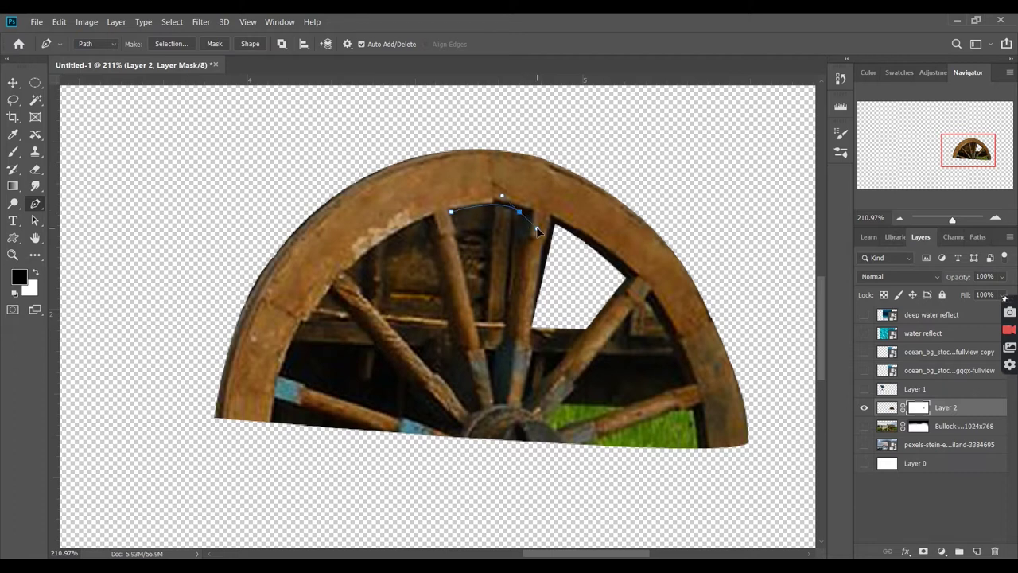
pyautogui.rightClick(394, 238)
pyautogui.click(436, 311)
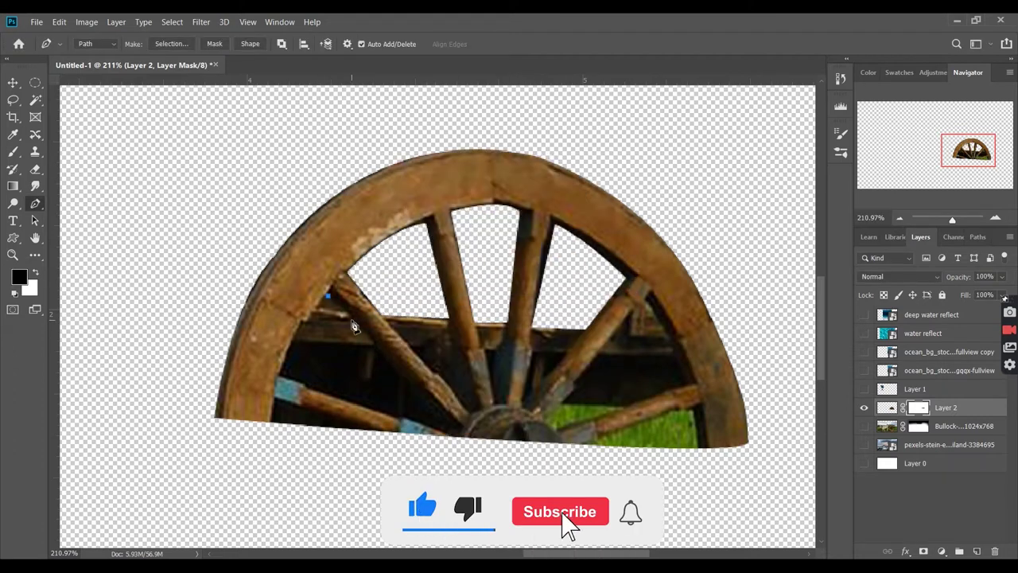
pyautogui.click(644, 301)
pyautogui.click(668, 338)
pyautogui.click(619, 335)
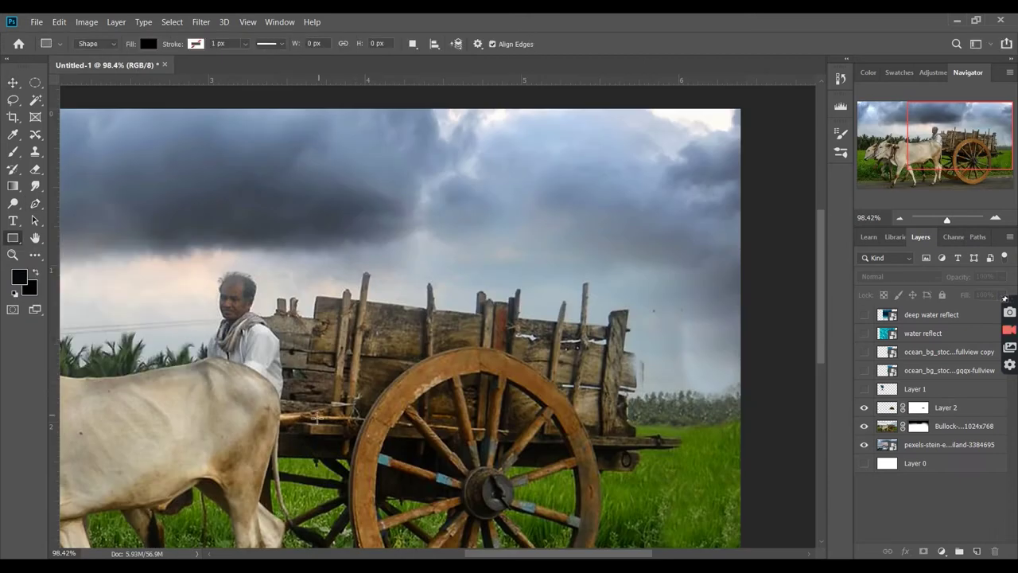
# - Draw a black rectangle from the cart bed up nearly to the image top
pyautogui.moveTo(310, 418); pyautogui.dragTo(681, 437)
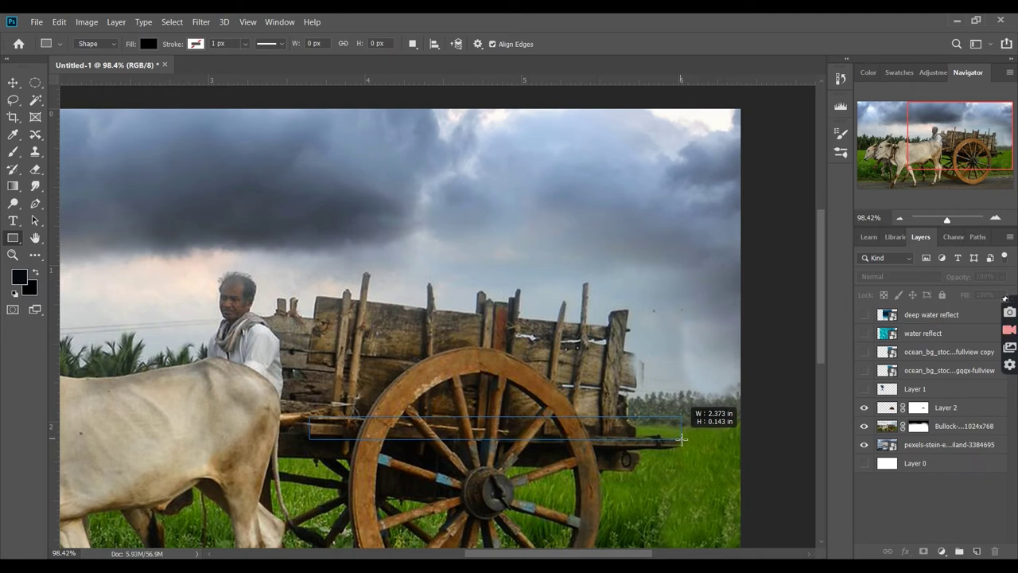
pyautogui.moveTo(682, 438); pyautogui.dragTo(692, 129)
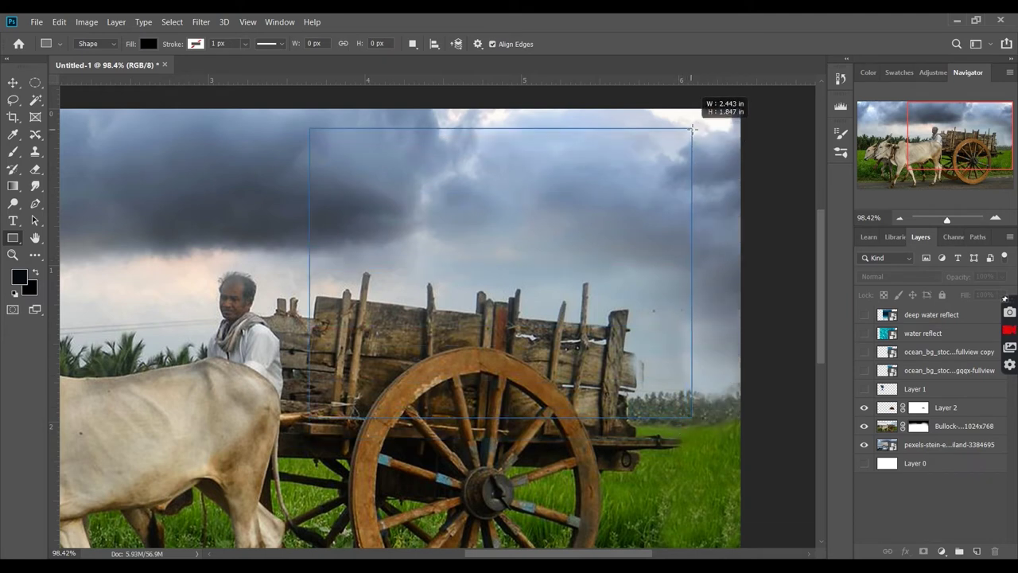
pyautogui.moveTo(692, 129); pyautogui.dragTo(694, 115)
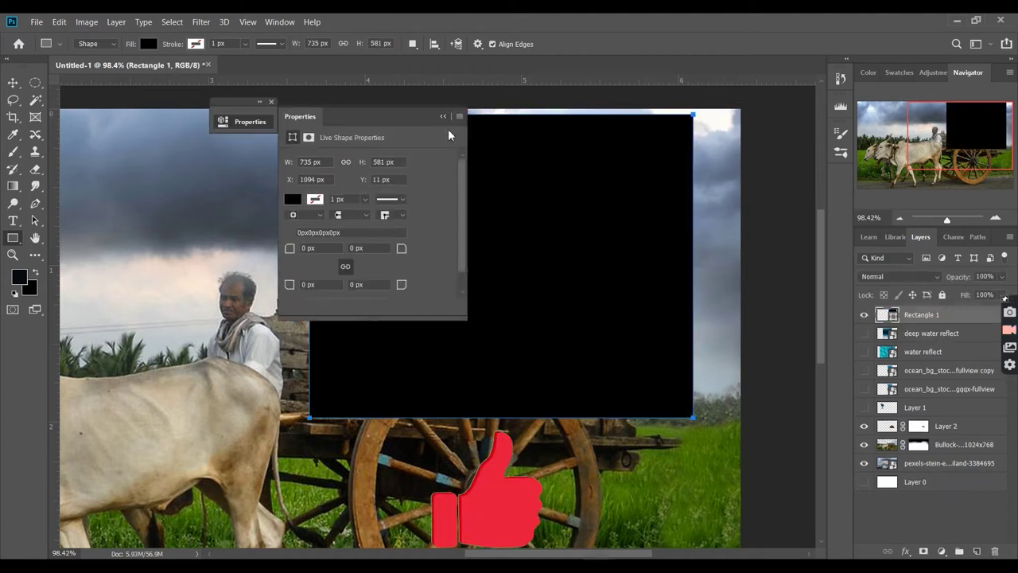
pyautogui.click(272, 102)
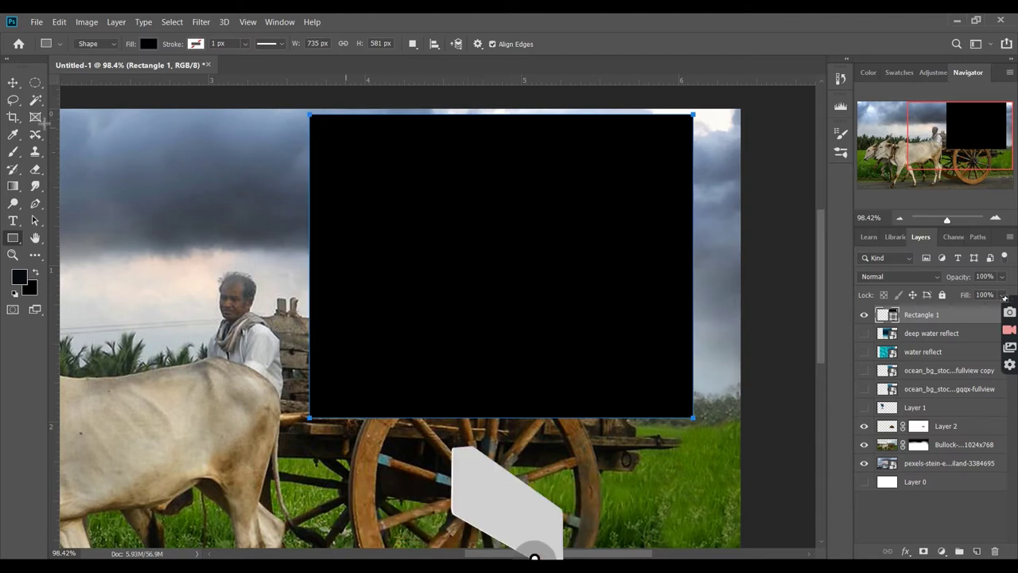
# - Set the box's opacity to 76% and tilt it slightly with free transform
pyautogui.press('v')
pyautogui.press('7')
pyautogui.press('6')
pyautogui.hotkey('ctrl', 't')
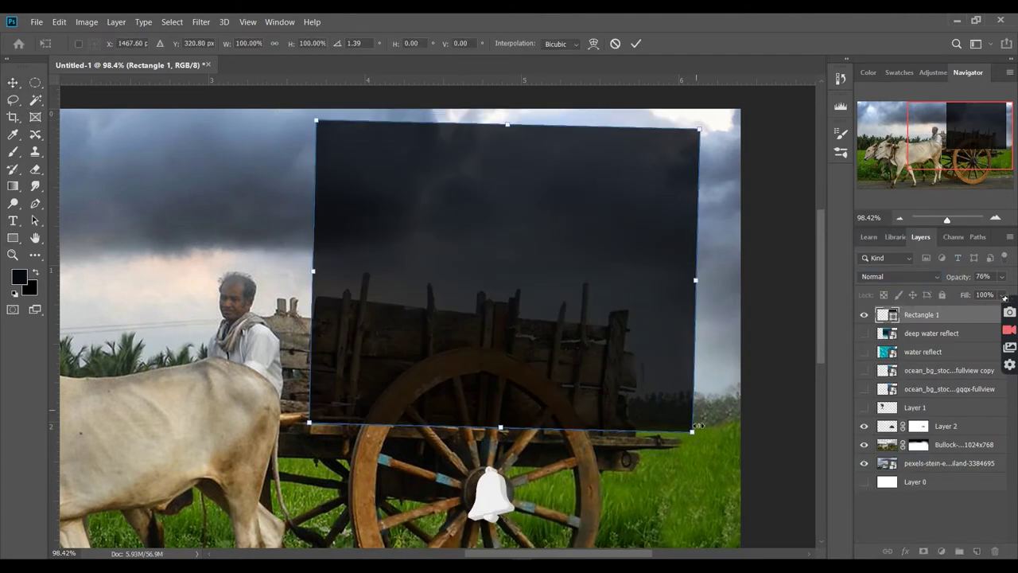
pyautogui.moveTo(684, 426); pyautogui.dragTo(686, 443)
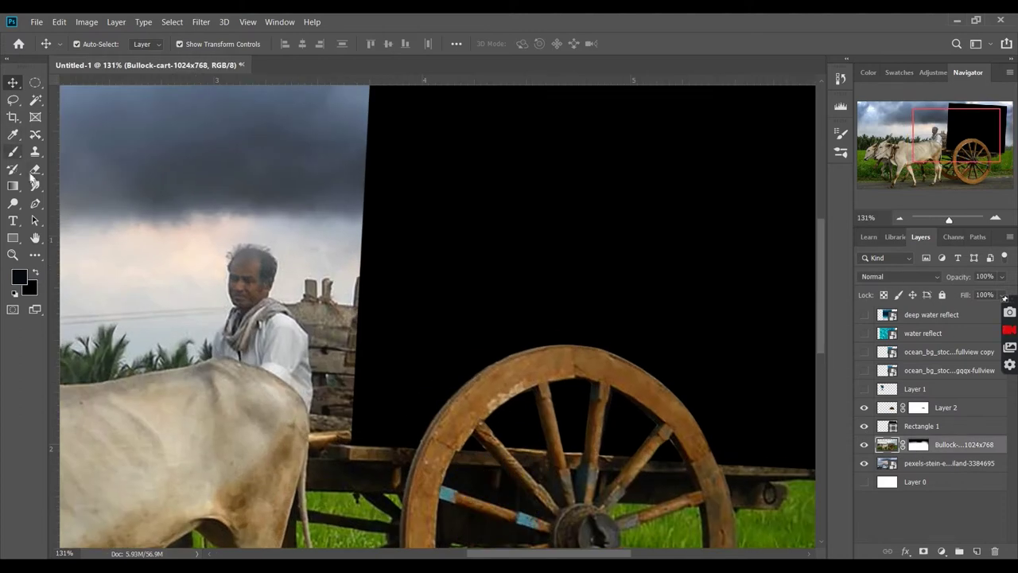
# - Pen-trace a path from the cart edge up around the man's back and shirt
pyautogui.click(36, 204)
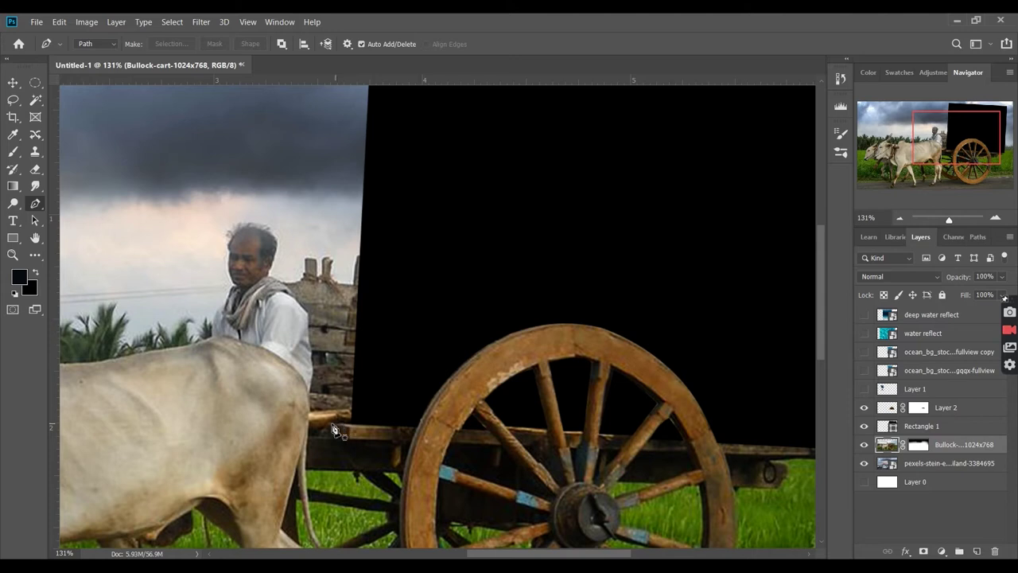
pyautogui.click(350, 427)
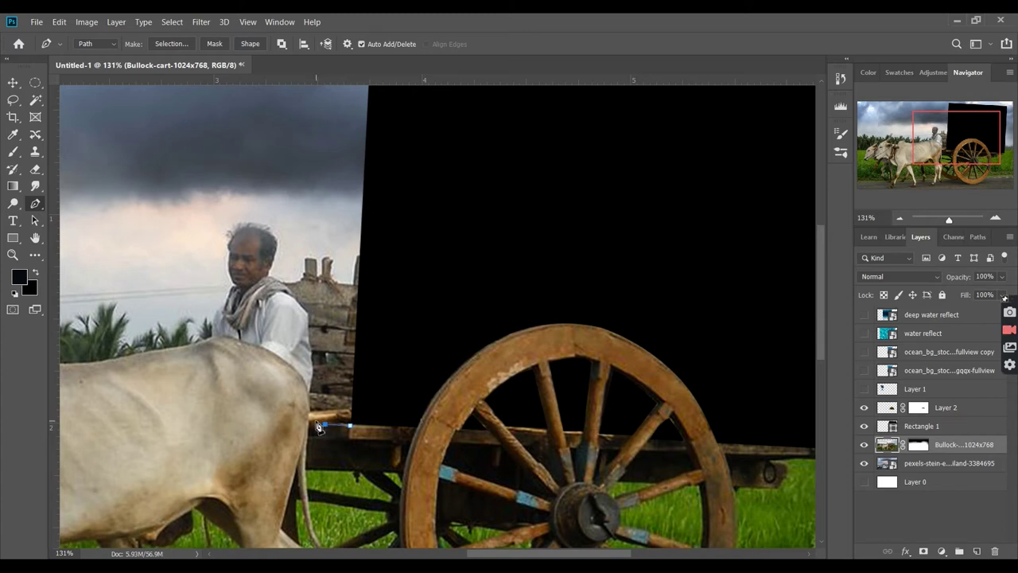
pyautogui.click(308, 422)
pyautogui.moveTo(308, 396); pyautogui.dragTo(311, 401)
pyautogui.scroll(3, 315, 361)
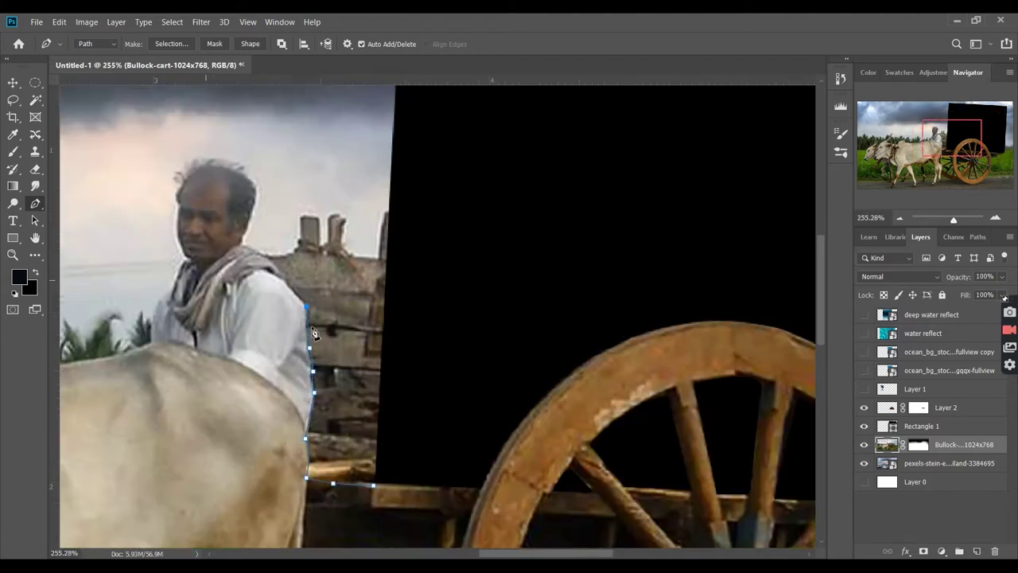
pyautogui.click(311, 314)
pyautogui.click(268, 243)
# - Turn the man-and-bull outline into a selection
pyautogui.scroll(-1, 271, 240)
pyautogui.scroll(-3, 271, 240)
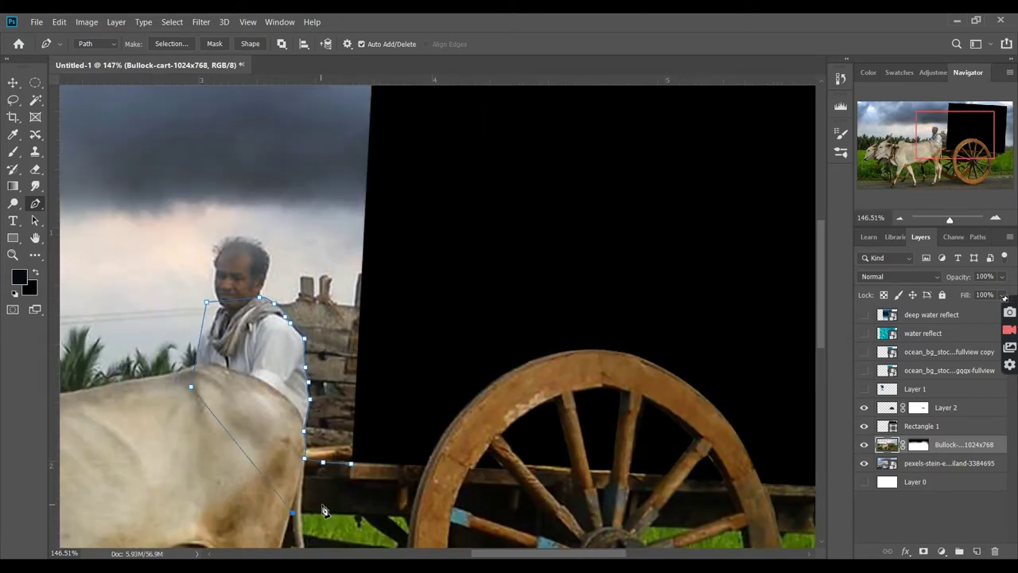
pyautogui.scroll(-1, 271, 240)
pyautogui.rightClick(309, 434)
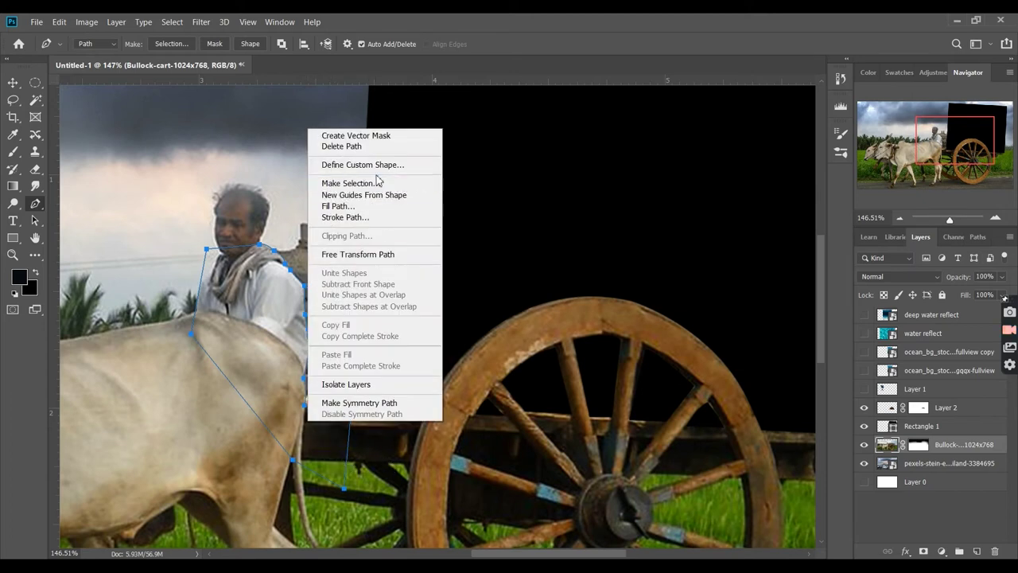
pyautogui.click(375, 183)
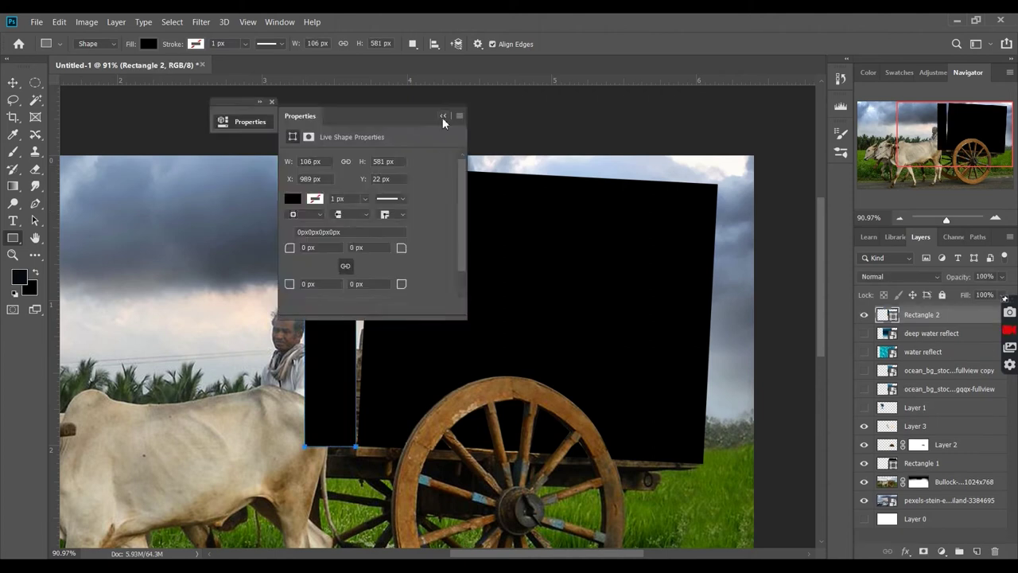
# - Colour the Rectangle 2 left side panel dark blue and duplicate it for the right side
pyautogui.click(443, 117)
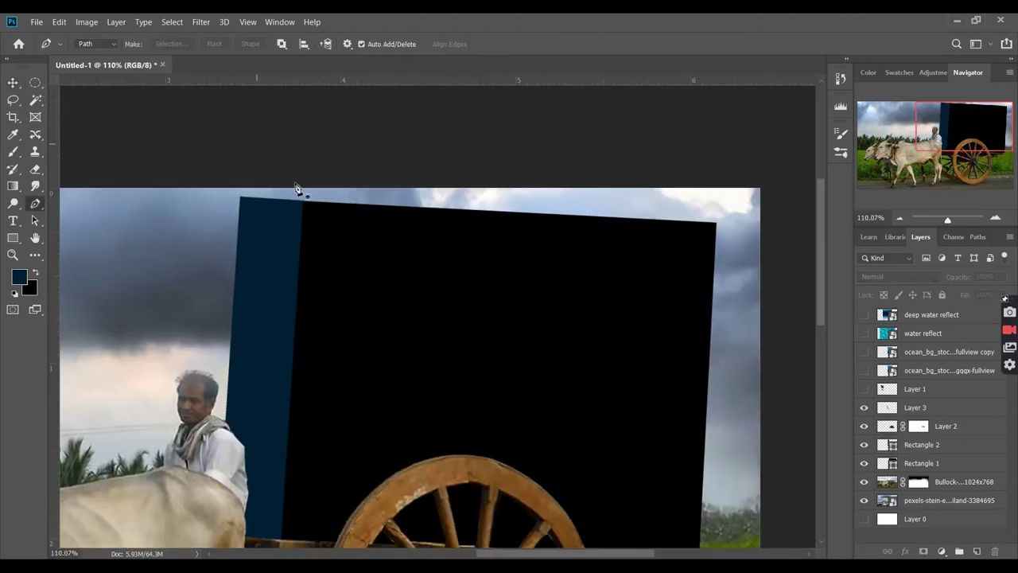
pyautogui.keyDown('ctrl'); pyautogui.click(295, 191); pyautogui.keyUp('ctrl')
pyautogui.press('v')
pyautogui.rightClick(254, 205)
pyautogui.press('Escape')
# - Brush black on the side panel's mask to trim the right panel's top
pyautogui.click(947, 500)
pyautogui.click(923, 444)
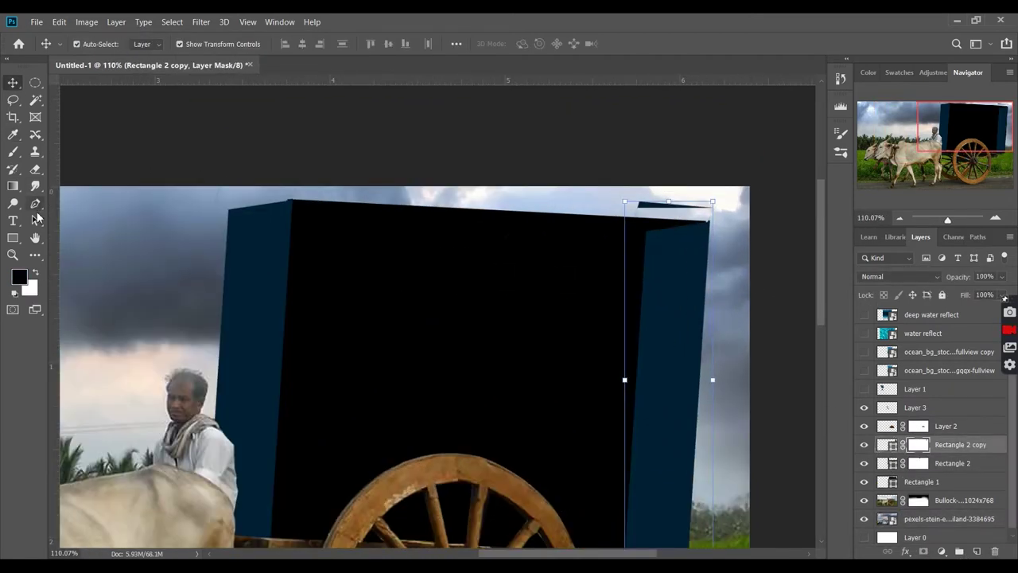
pyautogui.press('b')
pyautogui.moveTo(693, 228); pyautogui.dragTo(655, 212)
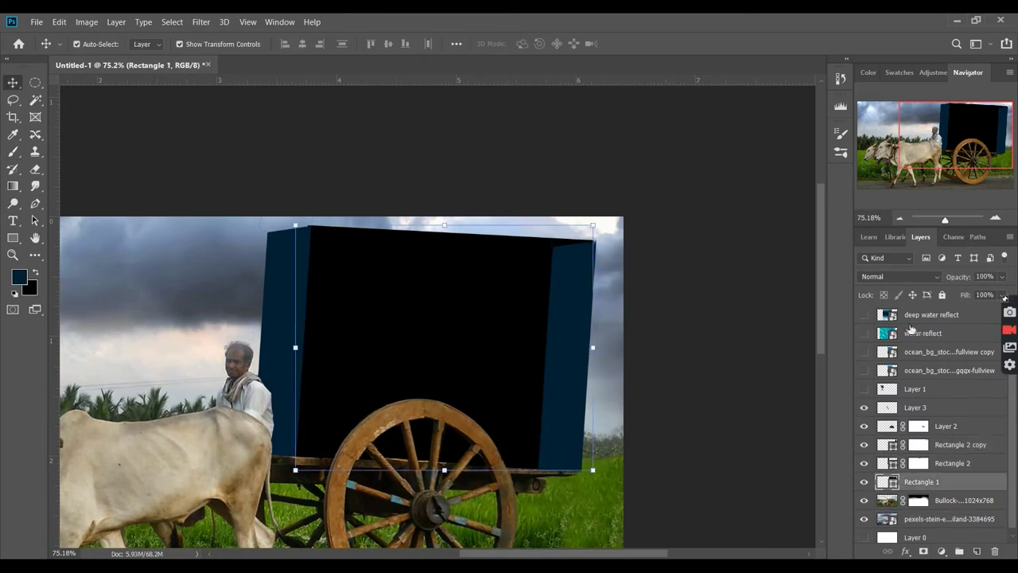
# - Check the deep water reflect texture, hide it again, and show the ocean background layer
pyautogui.click(864, 315)
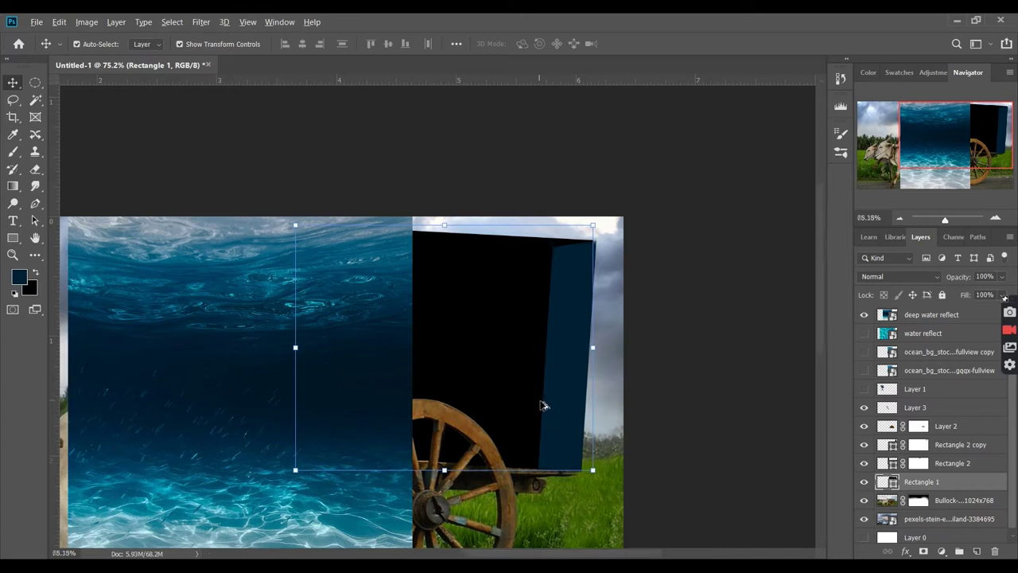
pyautogui.scroll(-2, 541, 404)
pyautogui.click(864, 315)
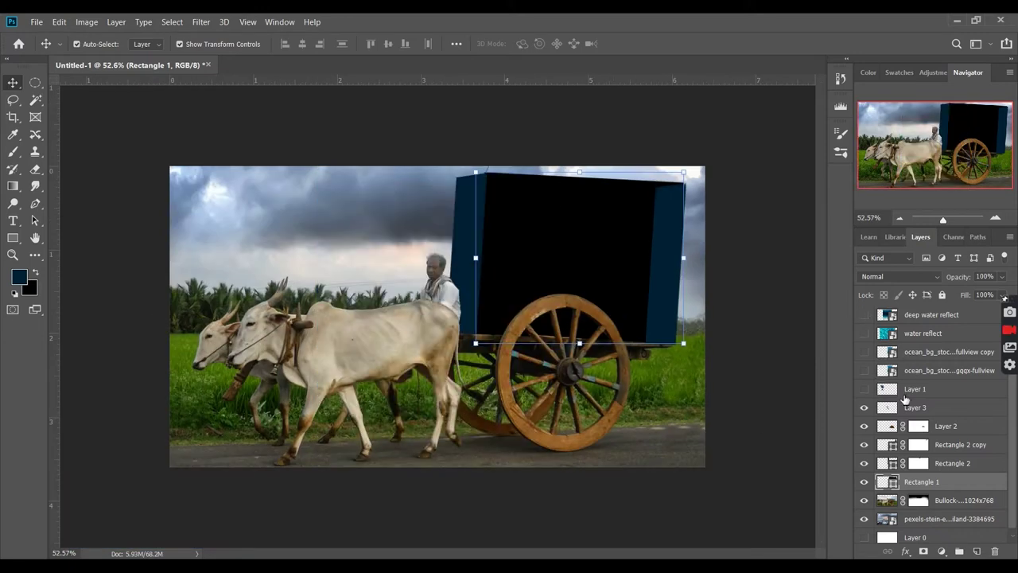
pyautogui.click(865, 370)
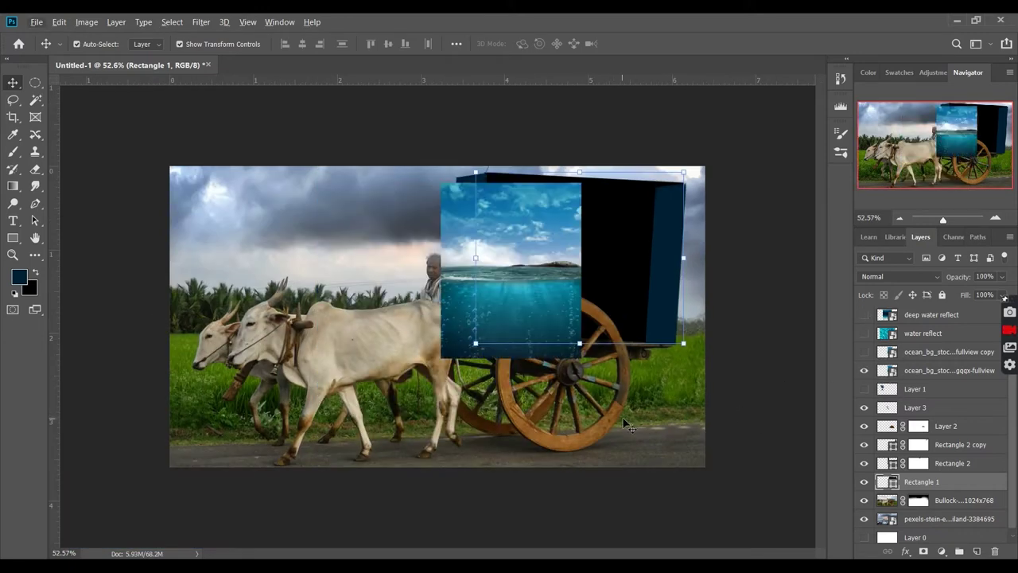
pyautogui.scroll(2, 616, 414)
pyautogui.scroll(1, 616, 414)
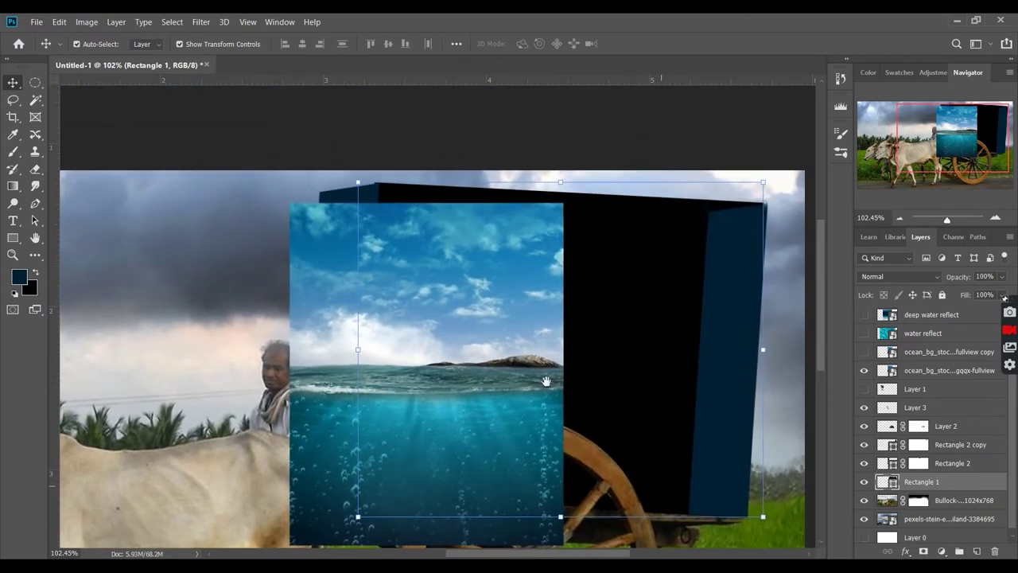
# - Move the ocean image left so it overlaps the cart box front and the oxen
pyautogui.click(425, 320)
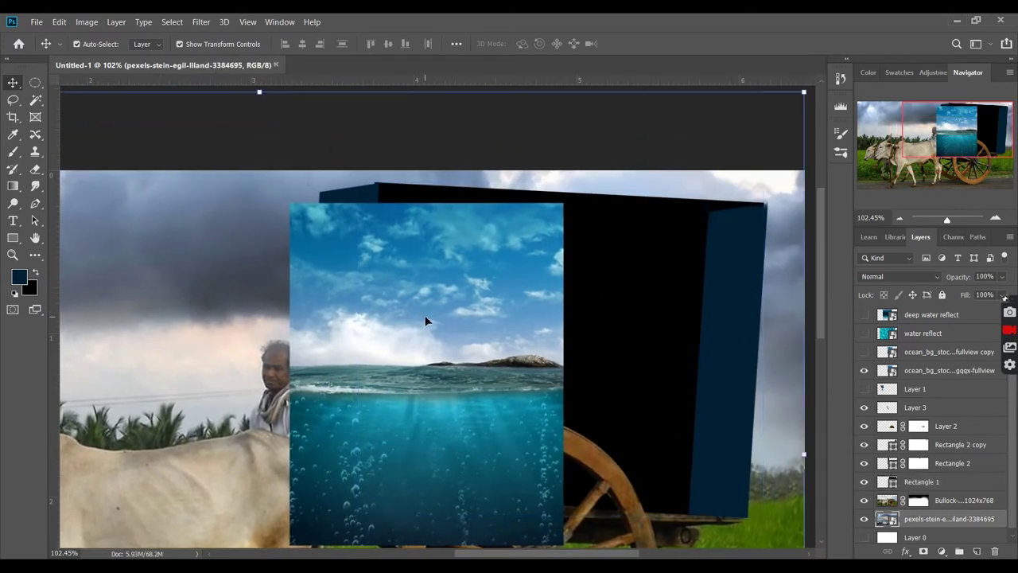
pyautogui.moveTo(420, 334); pyautogui.dragTo(248, 335)
pyautogui.scroll(-1, 424, 342)
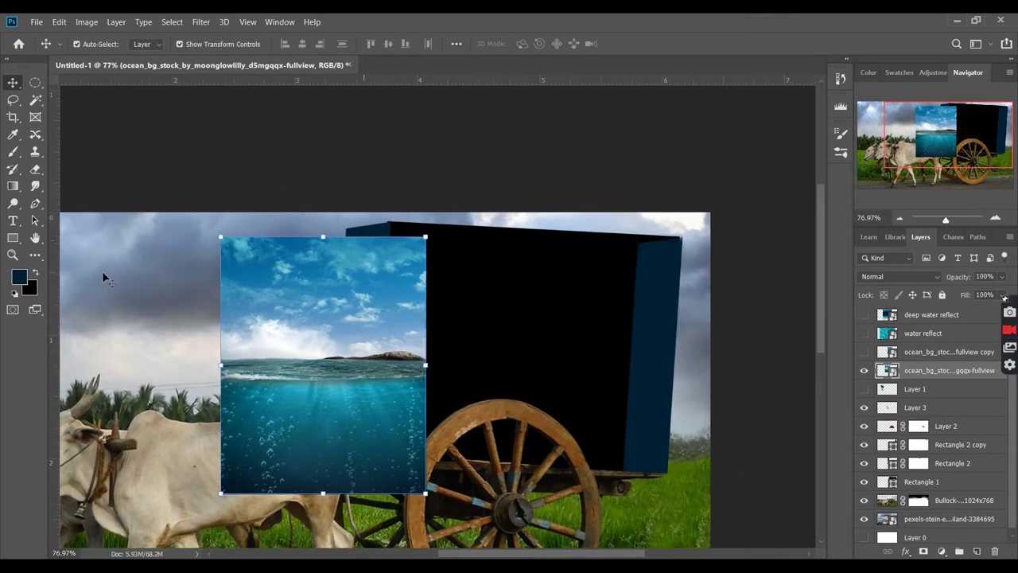
pyautogui.click(36, 204)
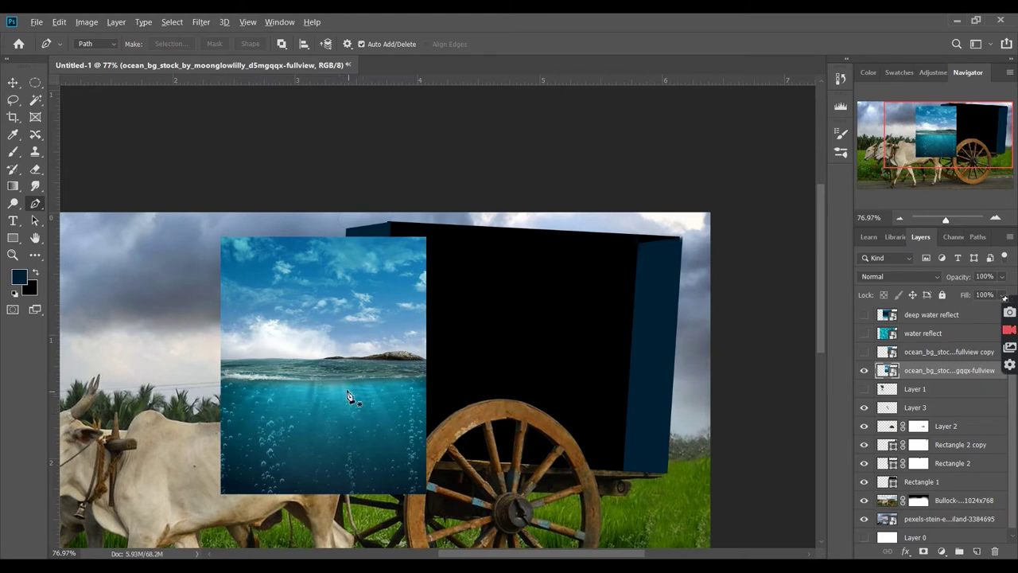
pyautogui.scroll(2, 347, 396)
pyautogui.scroll(1, 347, 393)
pyautogui.scroll(1, 348, 390)
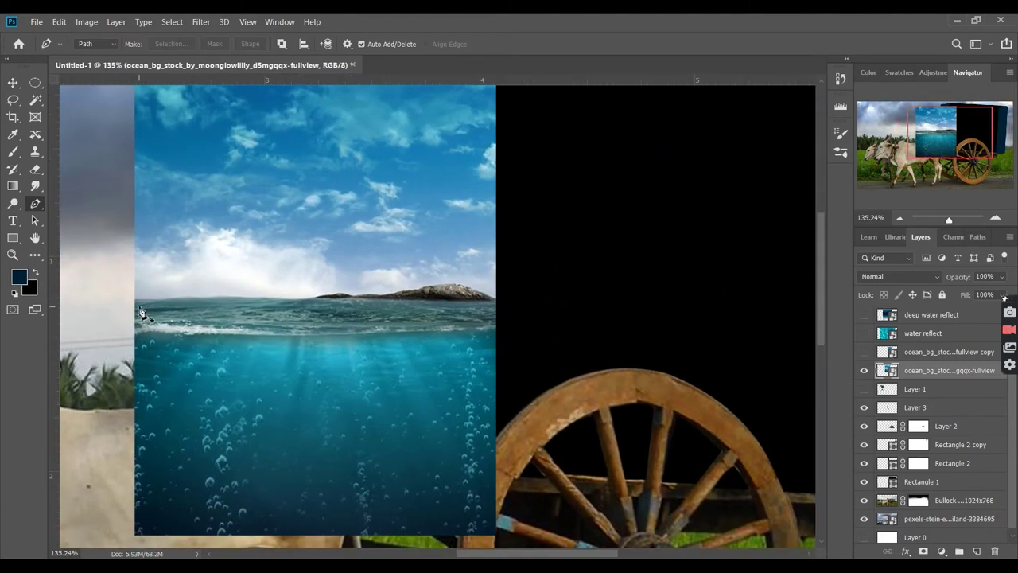
# - Quick-select the ocean's underwater area with a straight bottom edge
pyautogui.rightClick(33, 107)
pyautogui.click(84, 111)
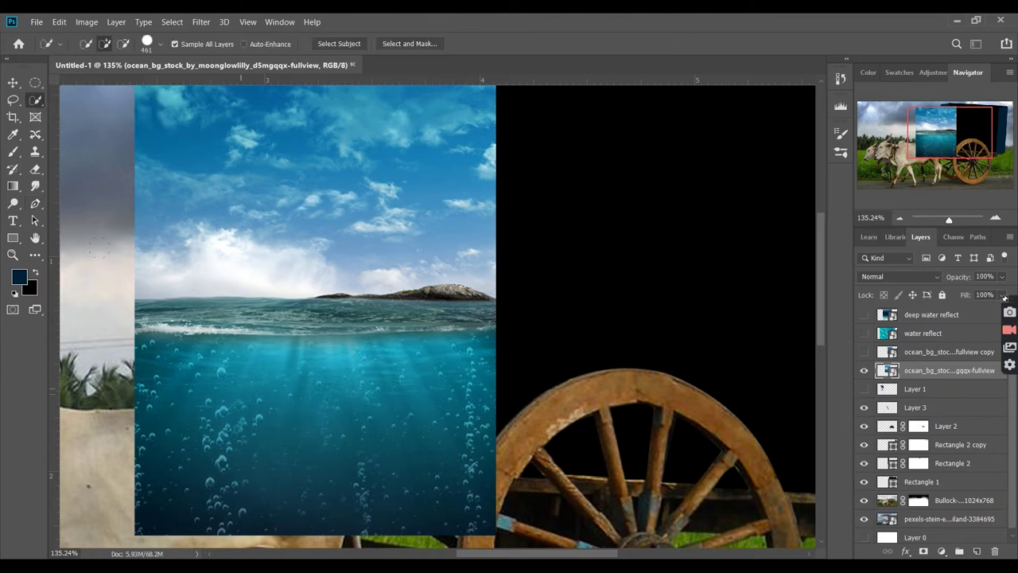
pyautogui.click(273, 409)
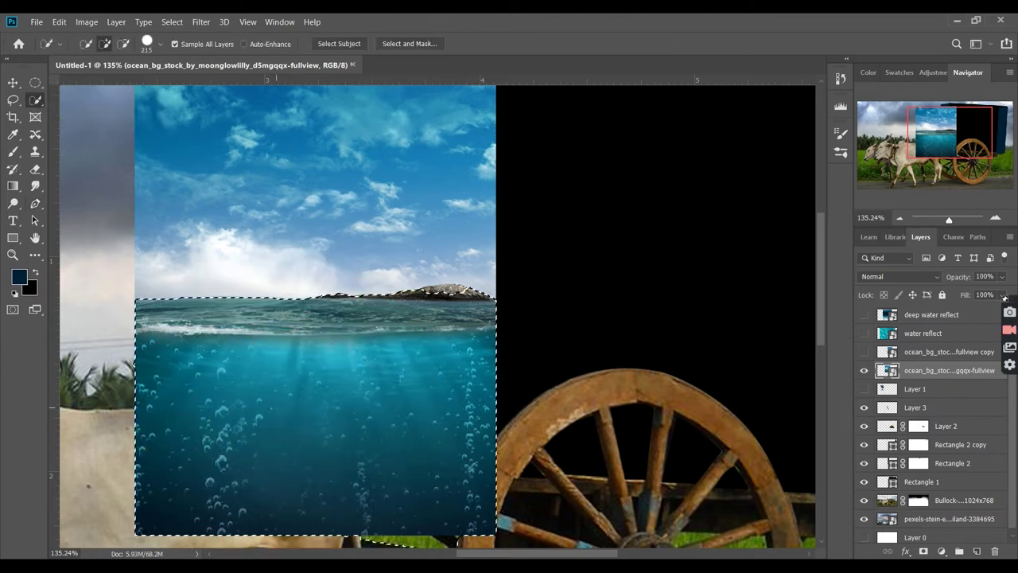
pyautogui.scroll(-2, 437, 318)
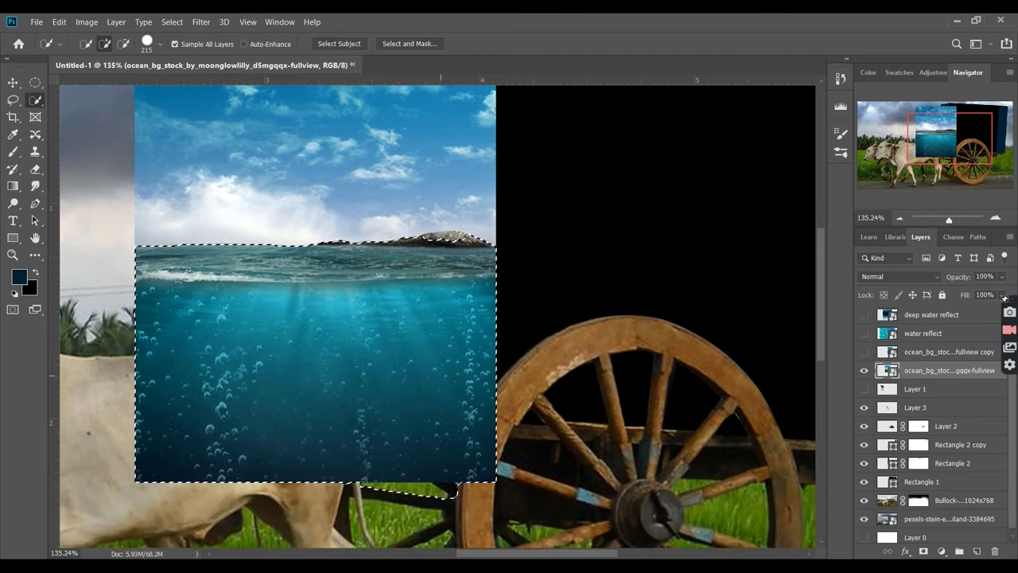
pyautogui.scroll(-2, 438, 318)
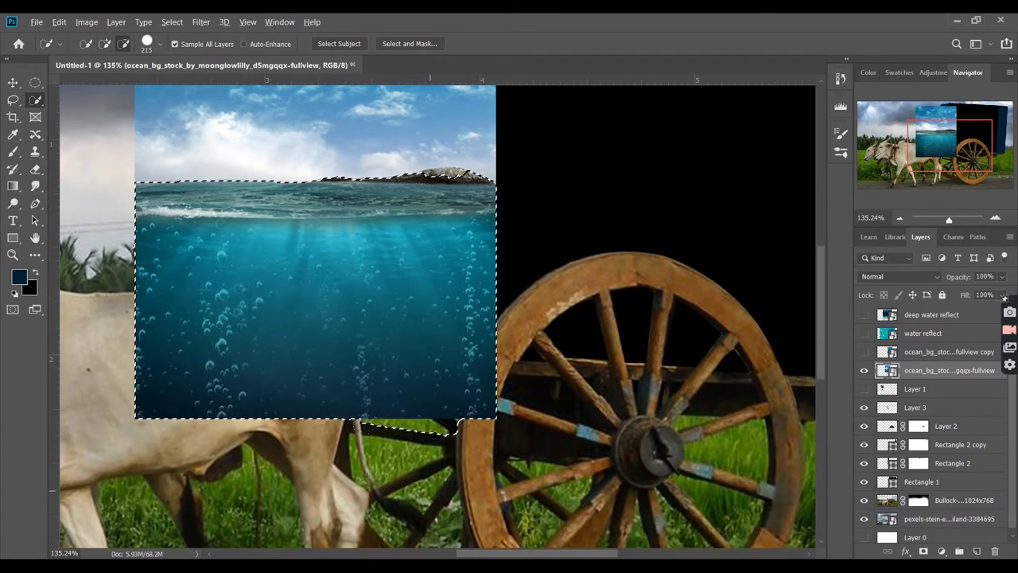
pyautogui.moveTo(445, 429); pyautogui.dragTo(374, 425)
pyautogui.click(374, 421)
# - Remove the island from the selection along the waterline and copy the water to Layer 4
pyautogui.scroll(2, 440, 238)
pyautogui.scroll(-3, 441, 238)
pyautogui.scroll(-1, 441, 239)
pyautogui.scroll(3, 441, 239)
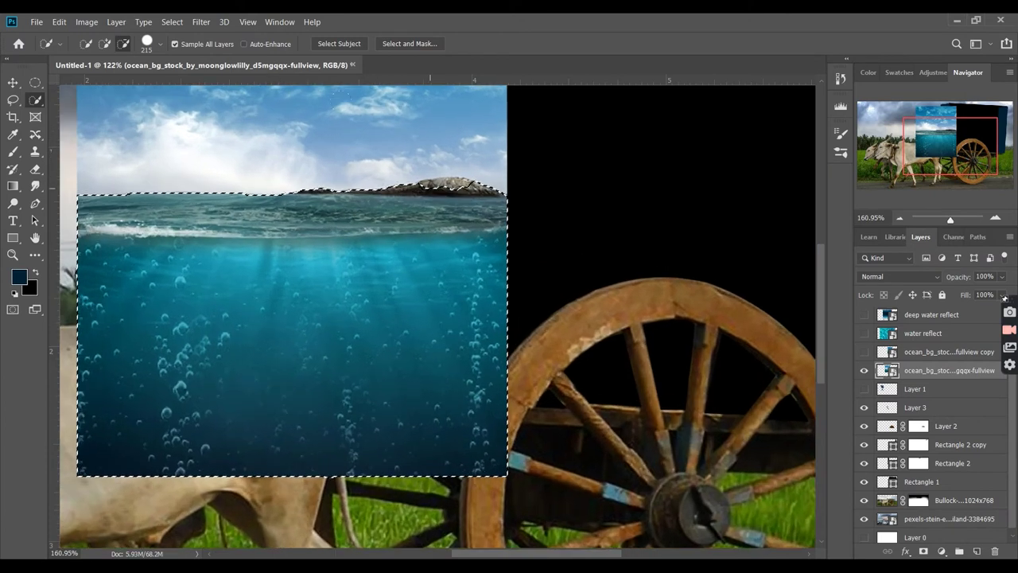
pyautogui.scroll(-3, 440, 238)
pyautogui.scroll(2, 441, 239)
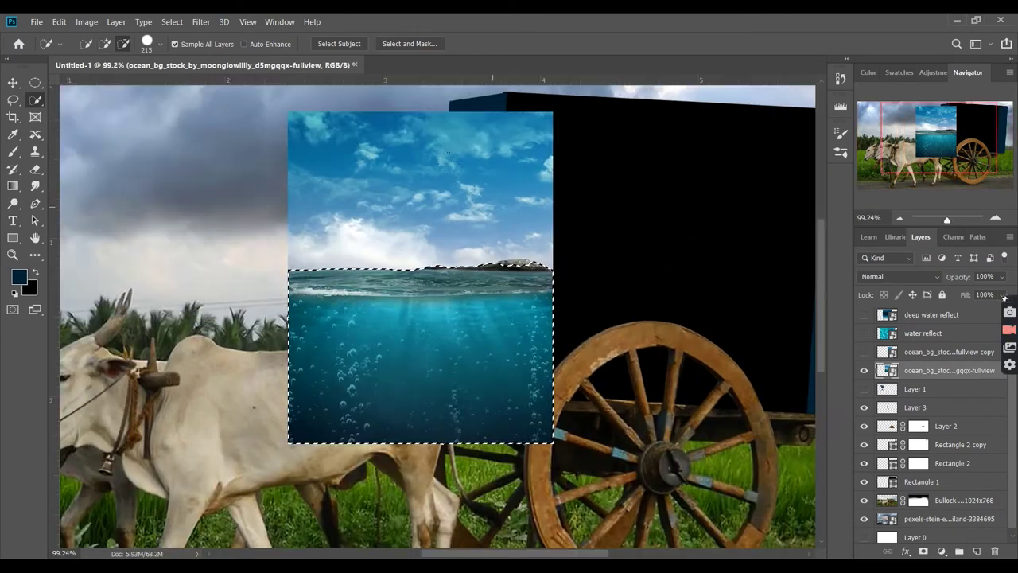
pyautogui.scroll(2, 493, 210)
pyautogui.moveTo(513, 290); pyautogui.dragTo(468, 293)
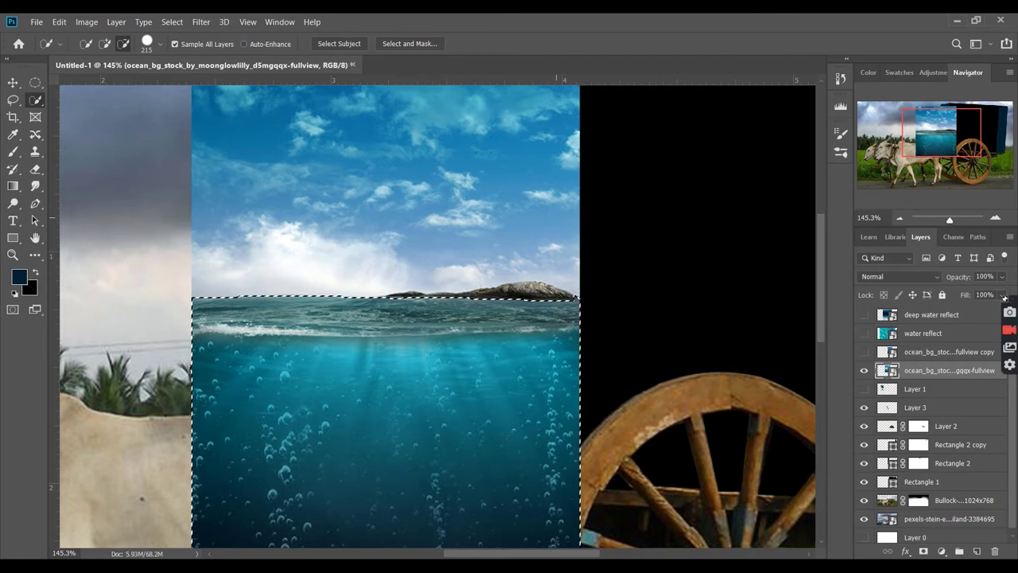
pyautogui.press('alt')
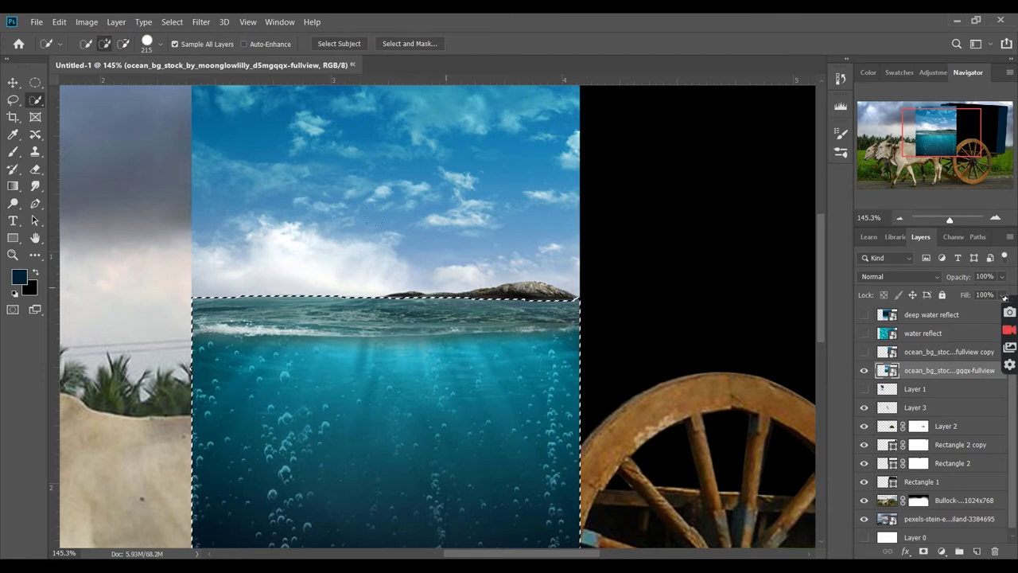
pyautogui.hotkey('ctrl', 'j')
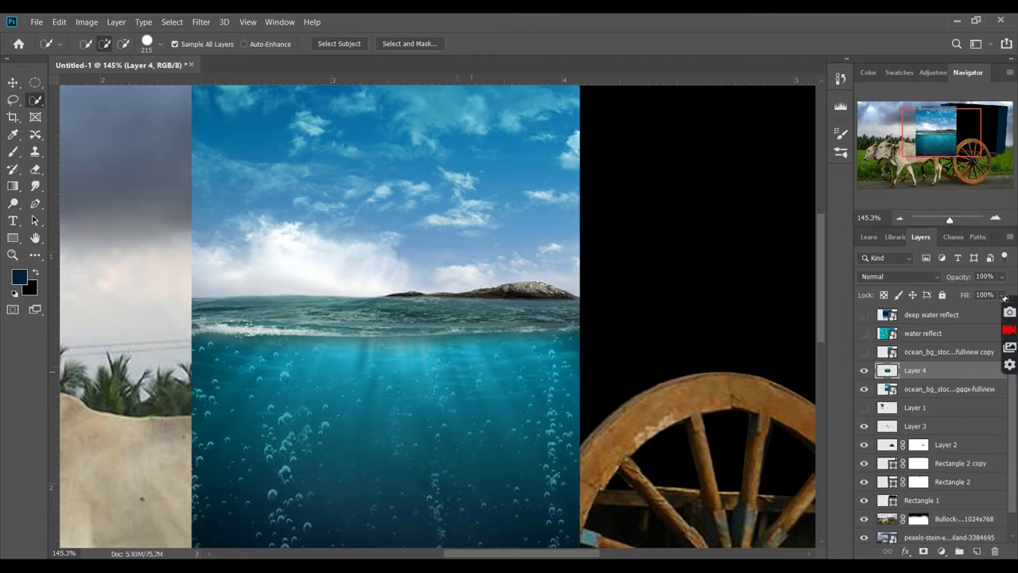
pyautogui.hotkey('ctrl', '0')
pyautogui.press('v')
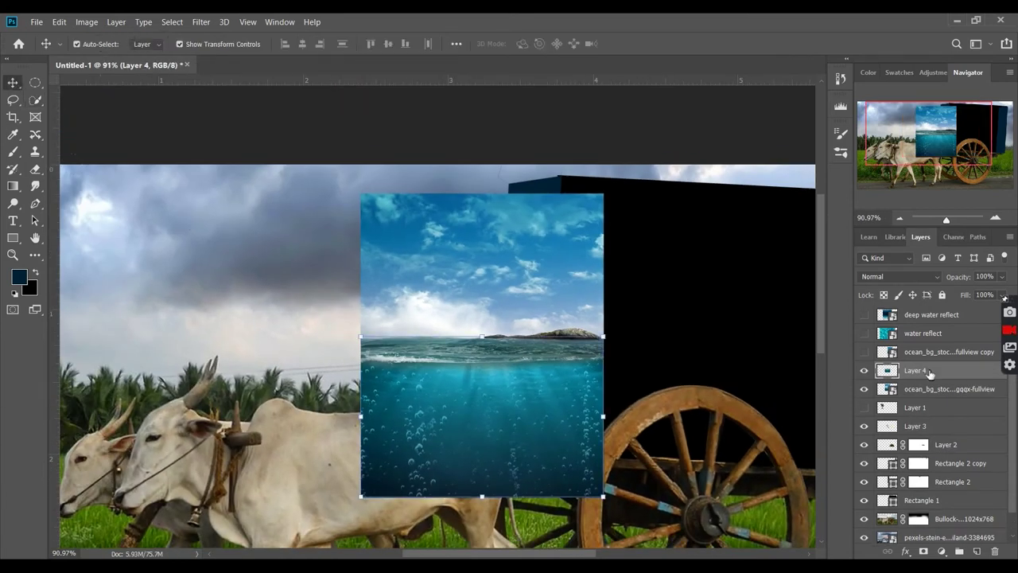
# - Hide the original ocean layer and rename the cart box shape Rectangle 1 to 'big'
pyautogui.click(865, 389)
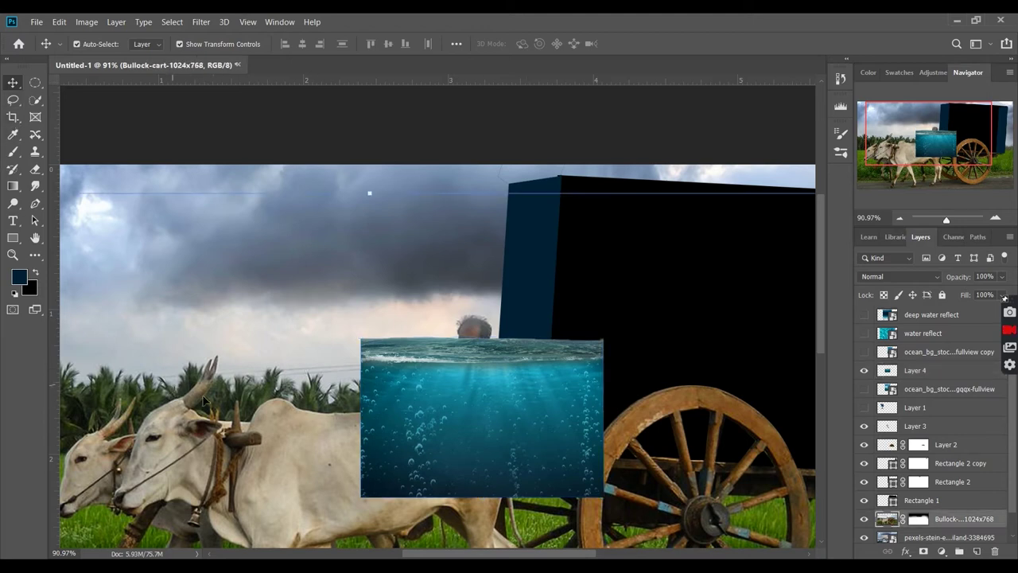
pyautogui.hotkey('ctrl', '0')
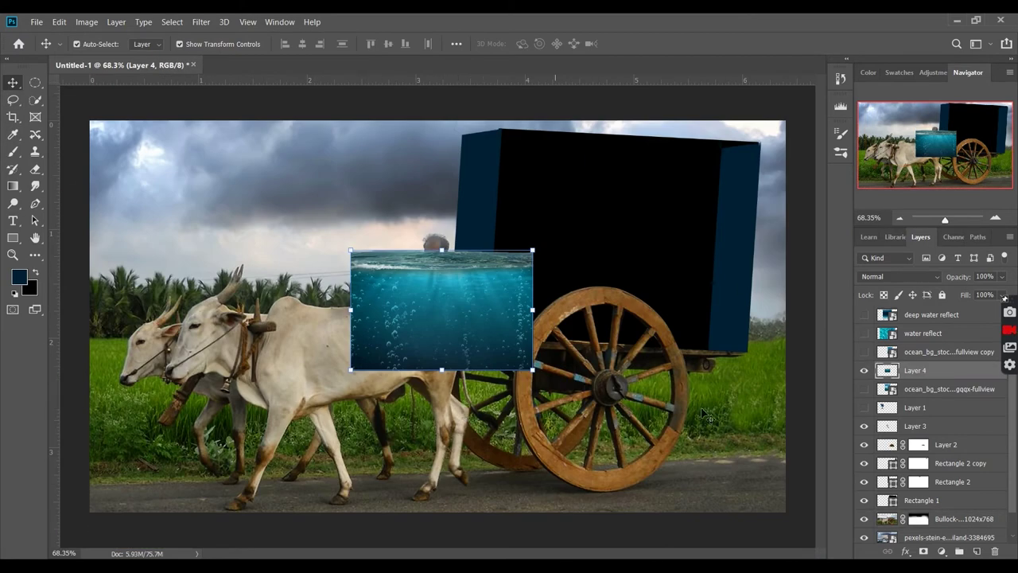
pyautogui.click(941, 482)
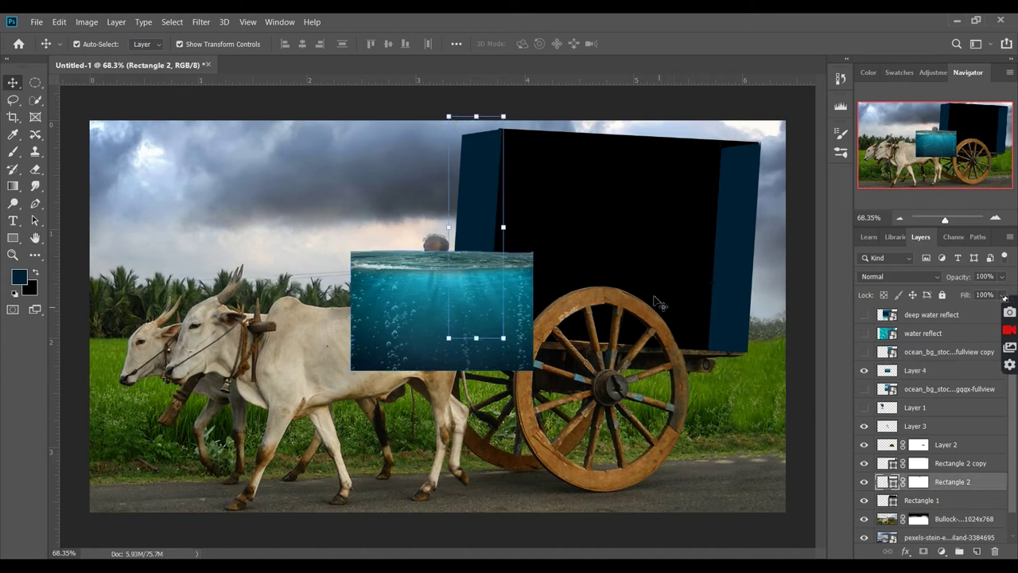
pyautogui.click(657, 300)
pyautogui.doubleClick(921, 500)
pyautogui.write('b')
pyautogui.press('Return')
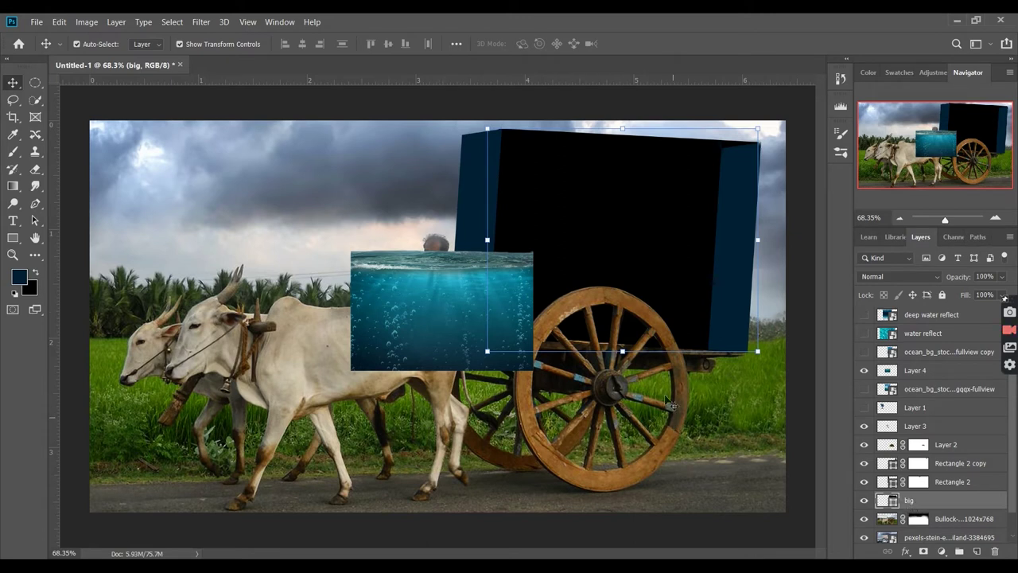
# - Place Layer 4 above 'big', clip it to the box, and move it onto the box front
pyautogui.click(913, 370)
pyautogui.moveTo(970, 407); pyautogui.dragTo(885, 475)
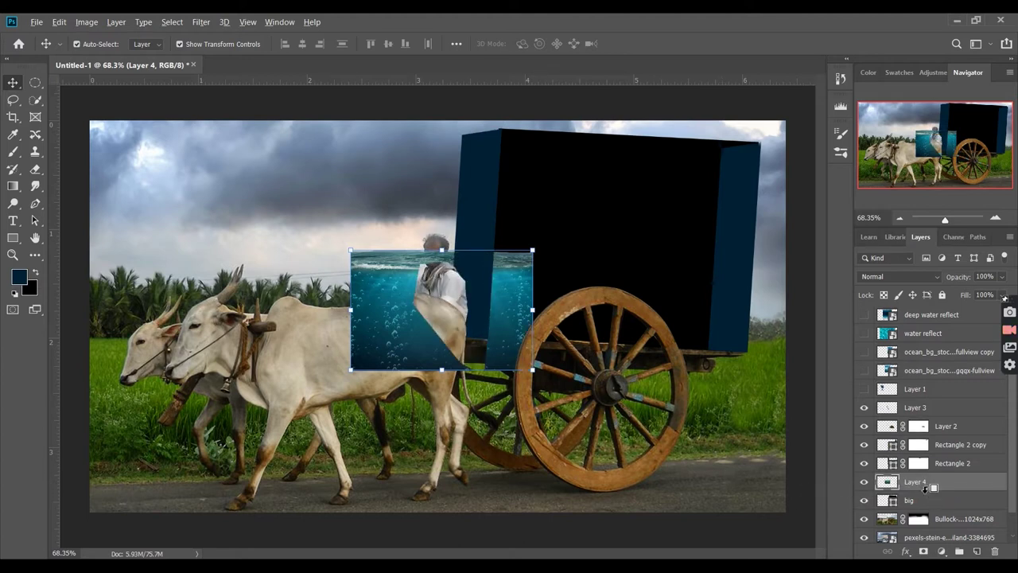
pyautogui.keyDown('alt'); pyautogui.click(925, 490); pyautogui.keyUp('alt')
pyautogui.moveTo(510, 298); pyautogui.dragTo(659, 173)
pyautogui.scroll(1, 714, 372)
pyautogui.moveTo(708, 333)
pyautogui.mouseDown()
pyautogui.moveTo(622, 410)
pyautogui.moveTo(556, 357)
pyautogui.moveTo(686, 426)
pyautogui.mouseUp()
# - Transform the water image: shift left, tilt 3°, and shorten it to fit the box
pyautogui.hotkey('ctrl', 't')
pyautogui.moveTo(613, 352); pyautogui.dragTo(523, 319)
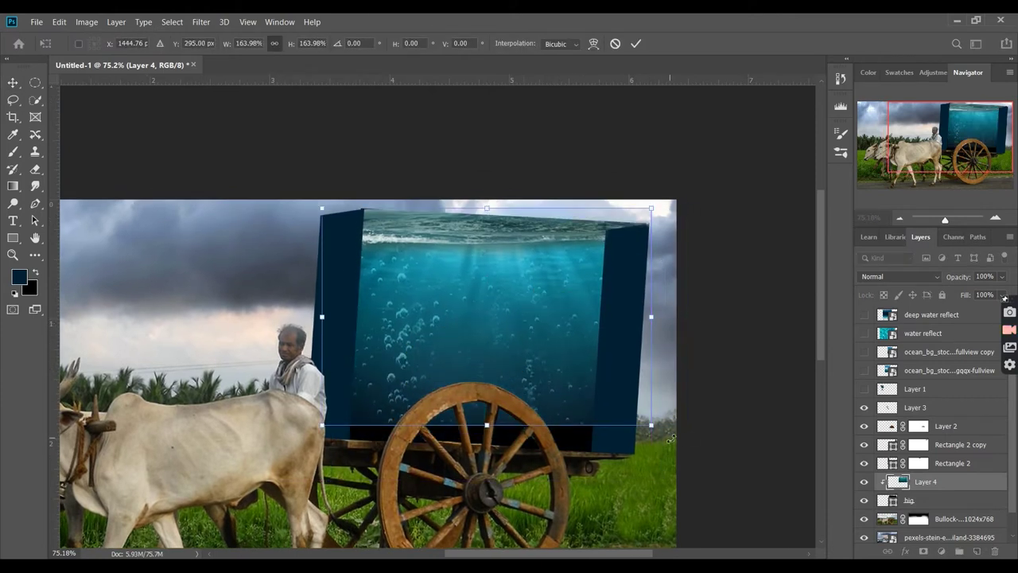
pyautogui.moveTo(686, 434); pyautogui.dragTo(689, 432)
pyautogui.moveTo(549, 367); pyautogui.dragTo(551, 369)
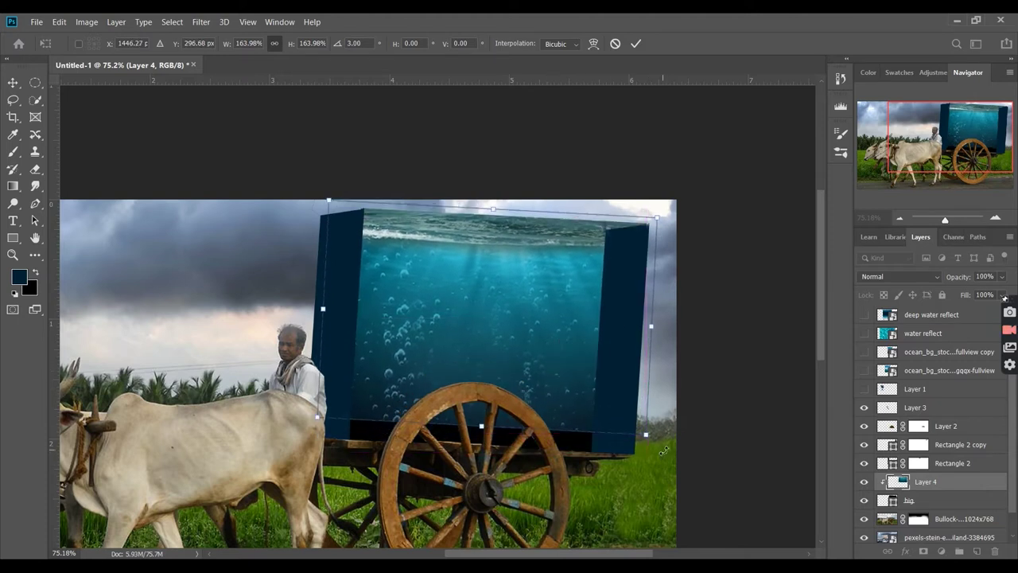
pyautogui.moveTo(482, 427)
pyautogui.mouseDown()
pyautogui.moveTo(489, 372)
pyautogui.moveTo(496, 389)
pyautogui.mouseUp()
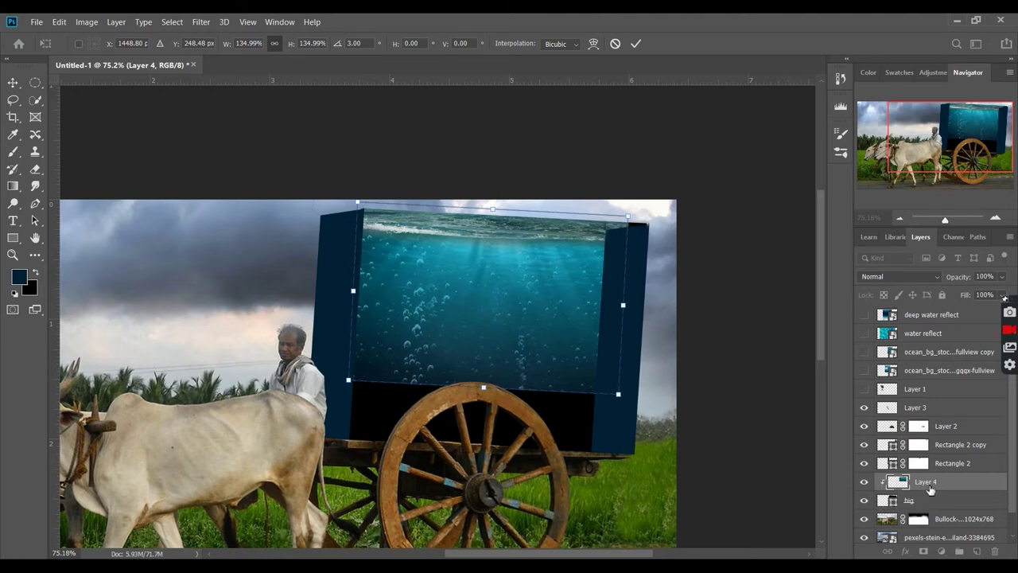
pyautogui.press('Return')
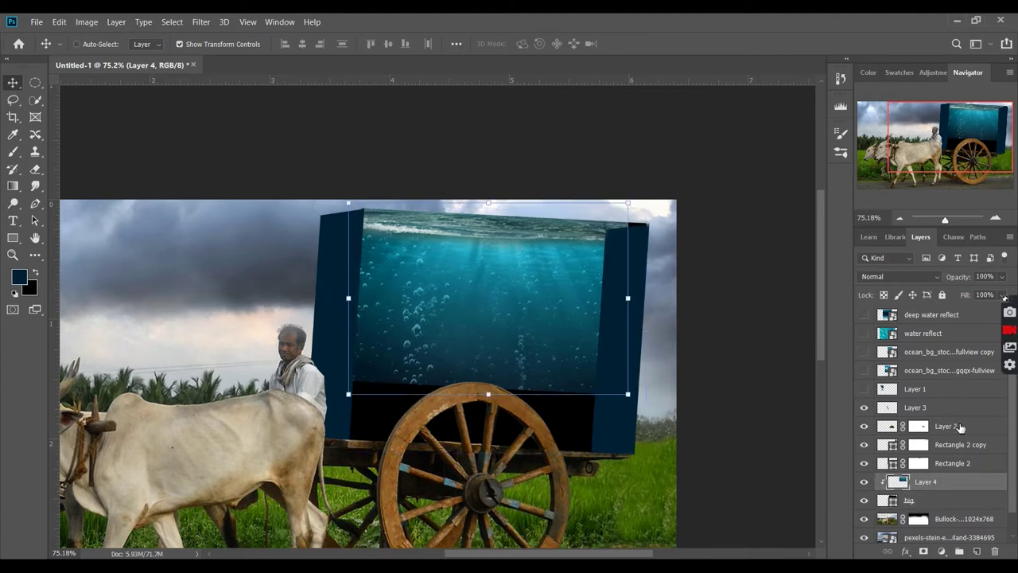
# - Duplicate the water layer below Layer 4, shift it down to fill the lower box, and mask it
pyautogui.hotkey('ctrl', 'j')
pyautogui.scroll(-2, 914, 477)
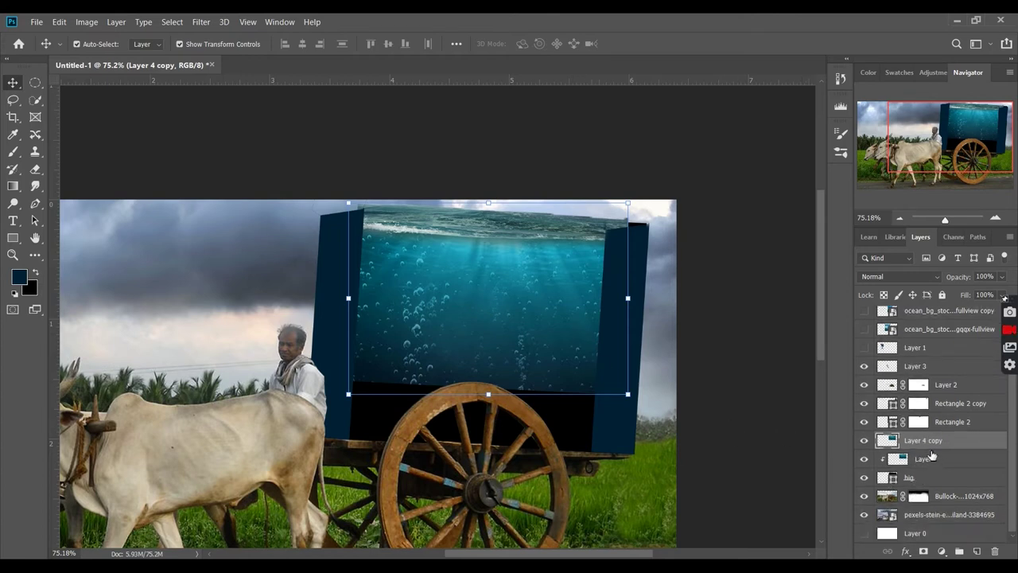
pyautogui.moveTo(925, 444); pyautogui.dragTo(923, 467)
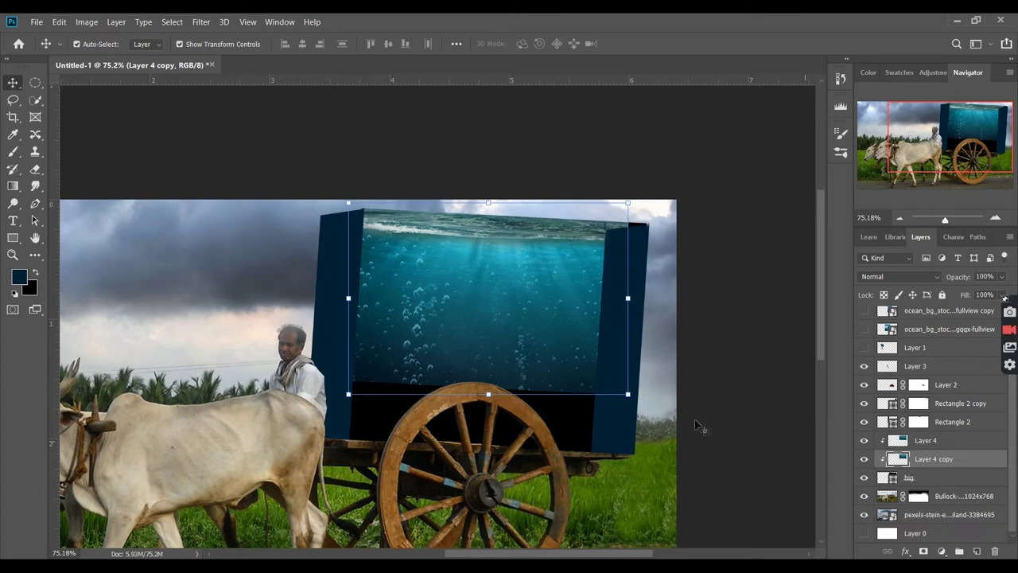
pyautogui.moveTo(555, 338); pyautogui.dragTo(556, 409)
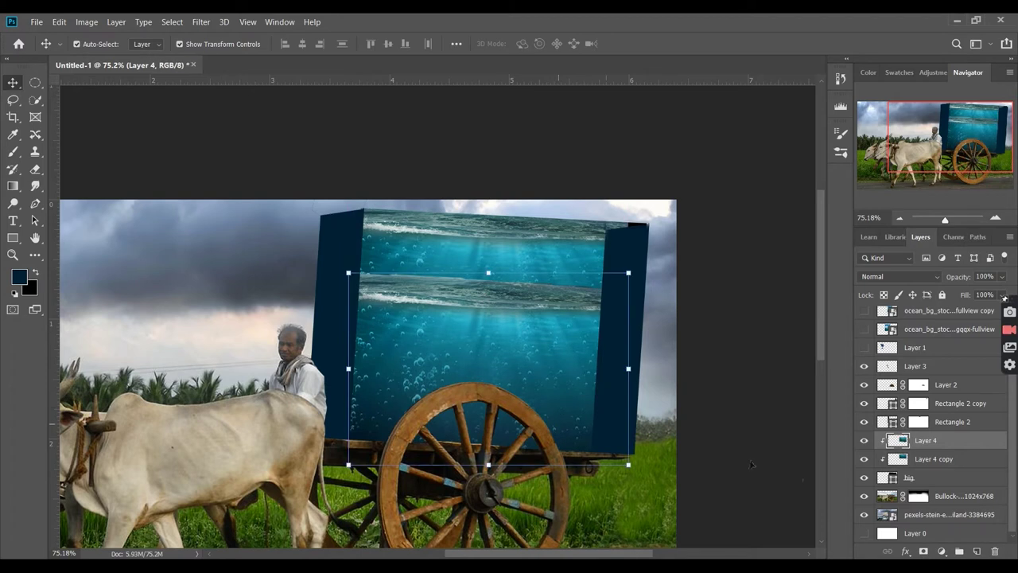
pyautogui.click(943, 467)
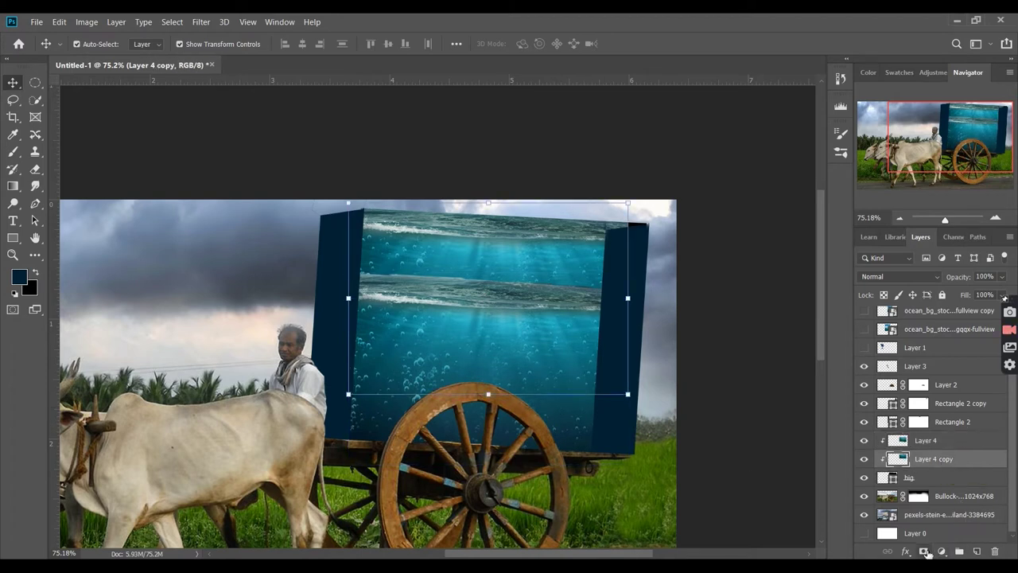
pyautogui.click(924, 551)
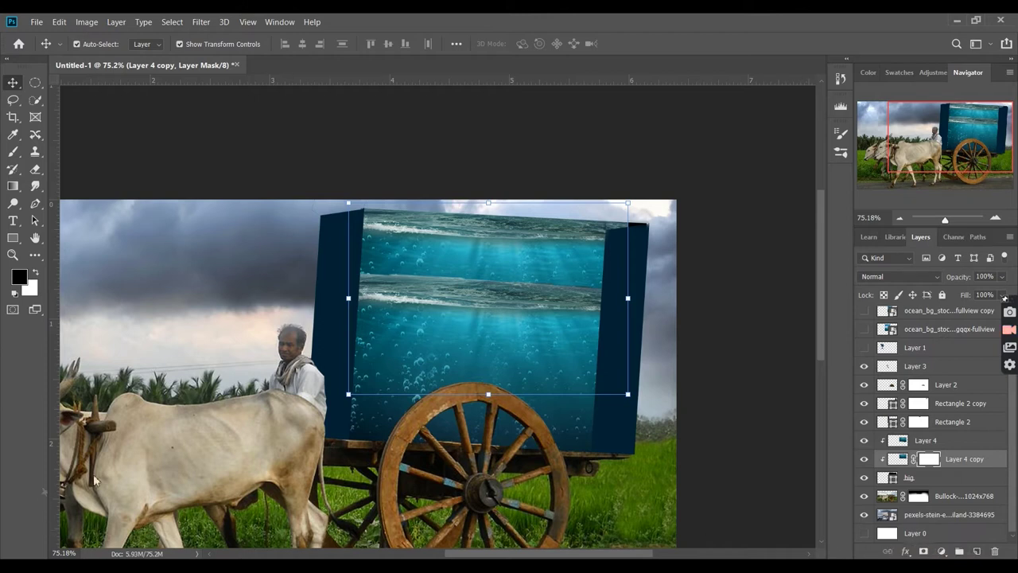
# - Reselect Layer 4 copy, set a 215 px brush, and try painting over the seam, then undo
pyautogui.click(700, 380)
pyautogui.click(524, 314)
pyautogui.click(946, 515)
pyautogui.click(945, 534)
pyautogui.click(952, 494)
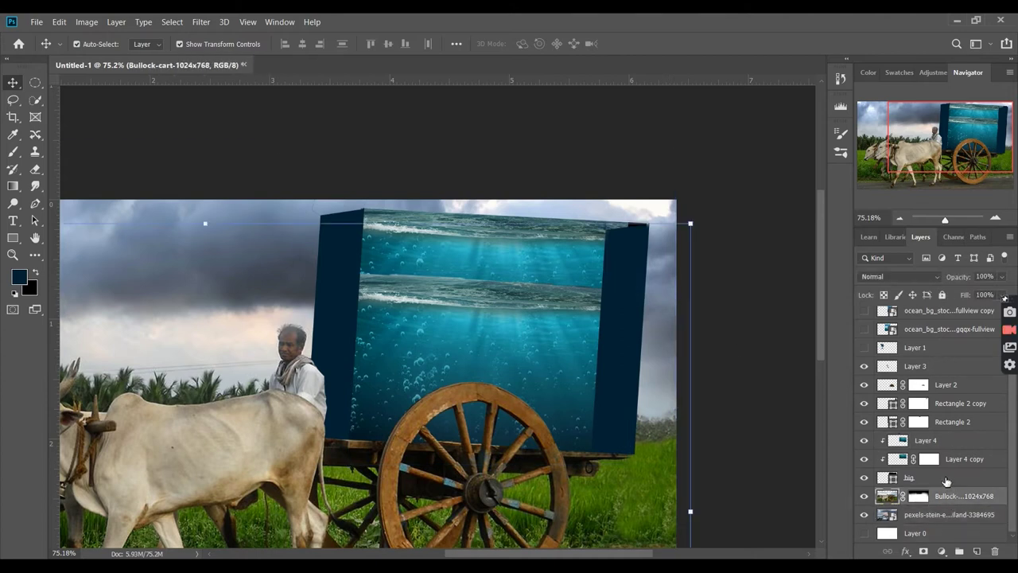
pyautogui.click(950, 460)
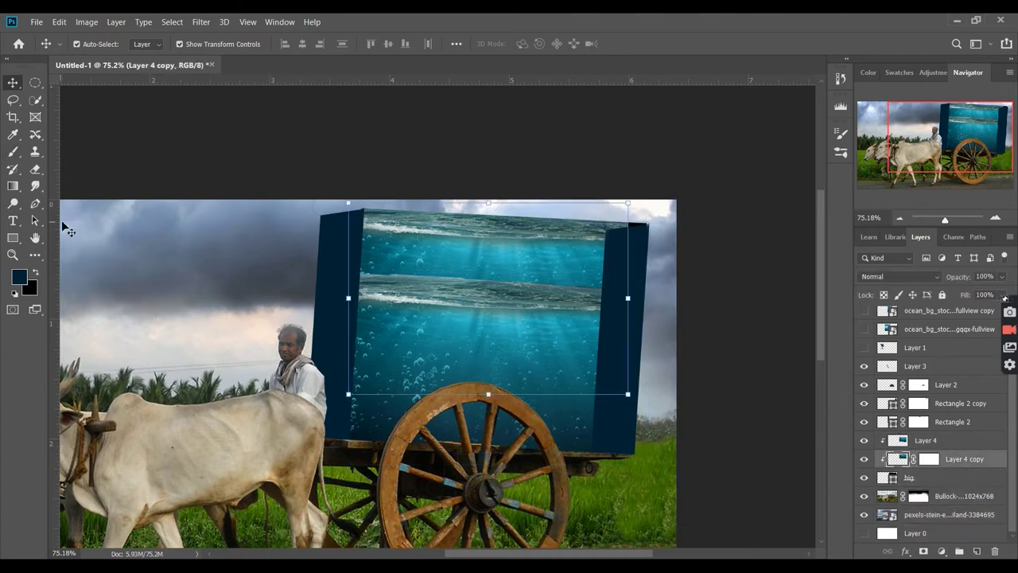
pyautogui.press('b')
pyautogui.moveTo(532, 316); pyautogui.dragTo(588, 370)
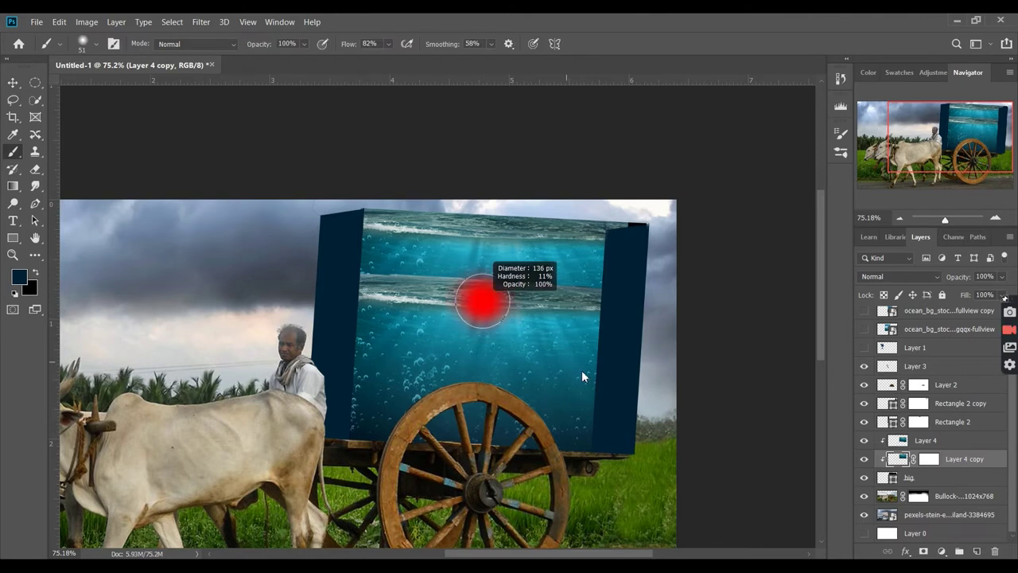
pyautogui.moveTo(592, 270); pyautogui.dragTo(548, 271)
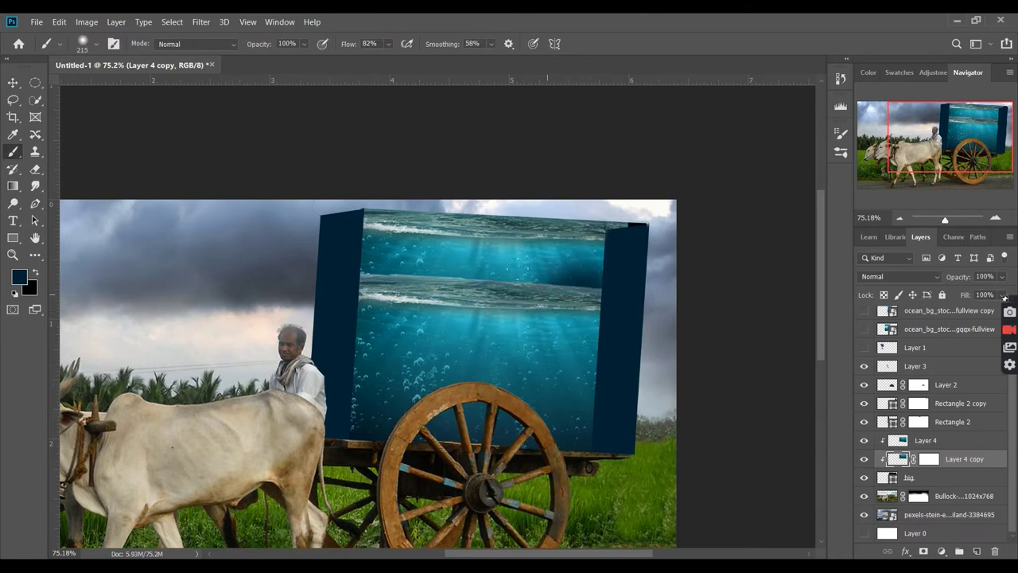
pyautogui.moveTo(608, 270); pyautogui.dragTo(468, 270)
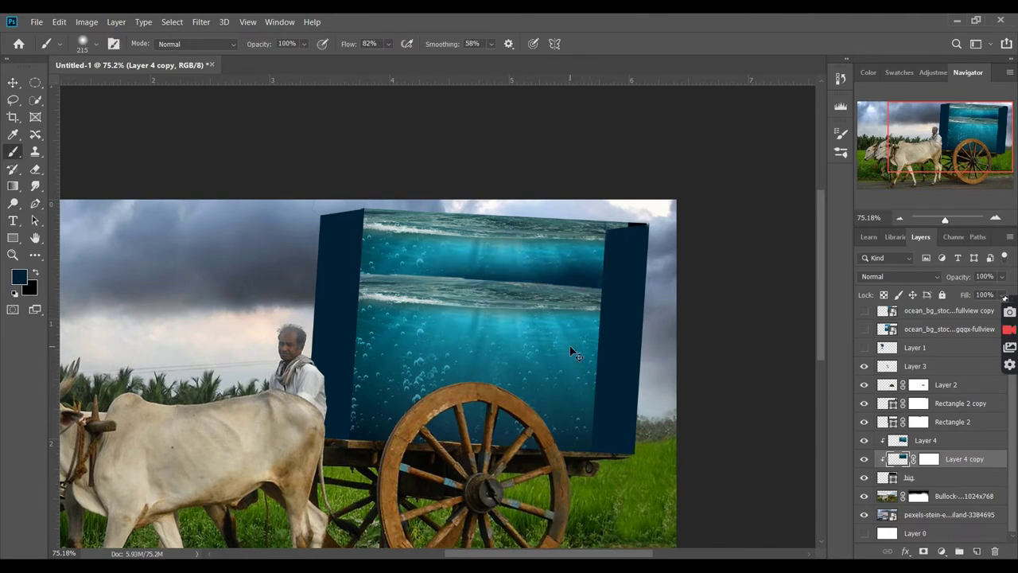
pyautogui.hotkey('ctrl', 'z')
pyautogui.hotkey('ctrl', 'z')
# - Try hiding the upper water strip with black on Layer 4 copy's mask, then undo it
pyautogui.click(928, 459)
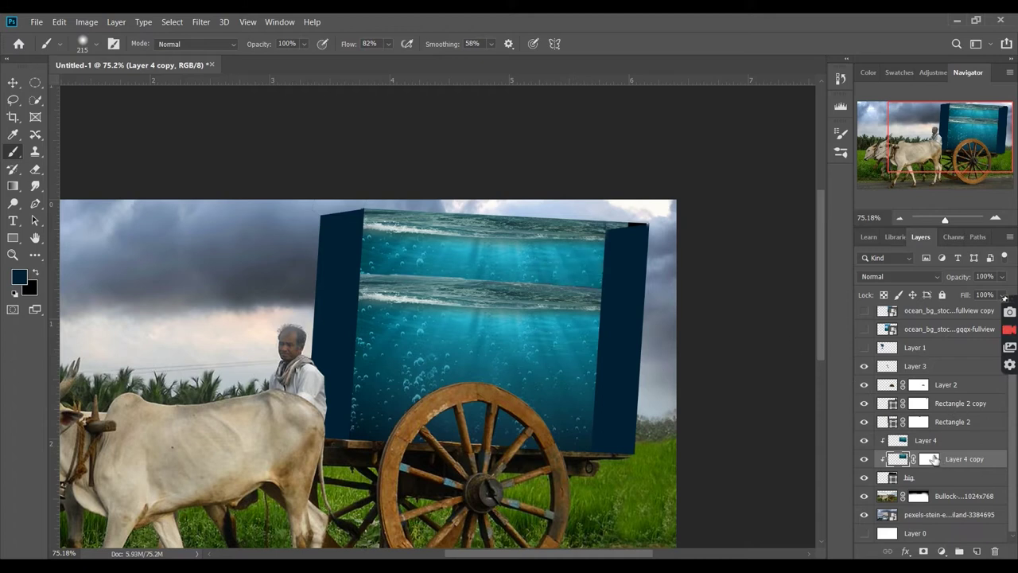
pyautogui.press('d')
pyautogui.moveTo(598, 274); pyautogui.dragTo(453, 274)
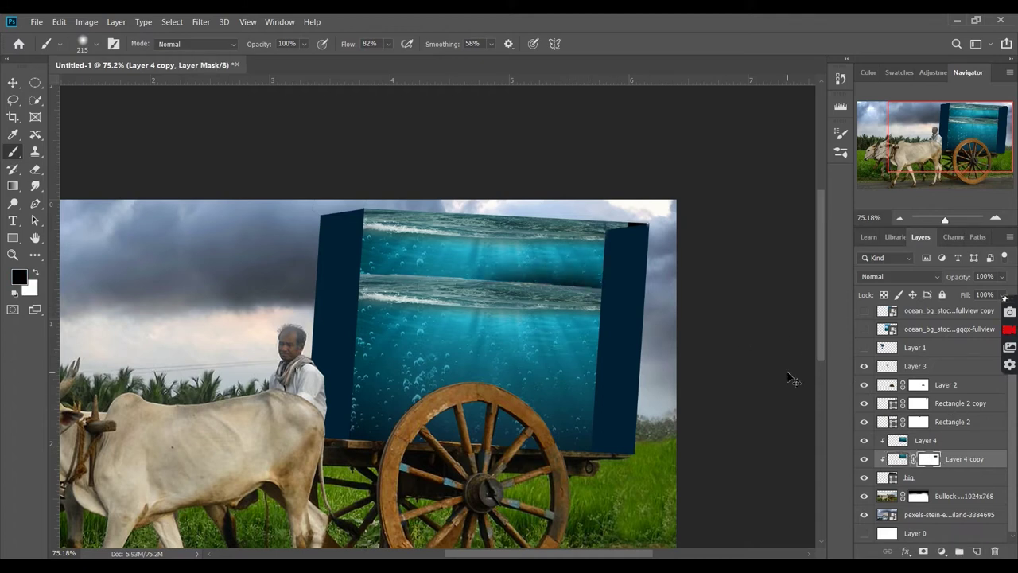
pyautogui.hotkey('ctrl', 'z')
pyautogui.hotkey('ctrl', 'z')
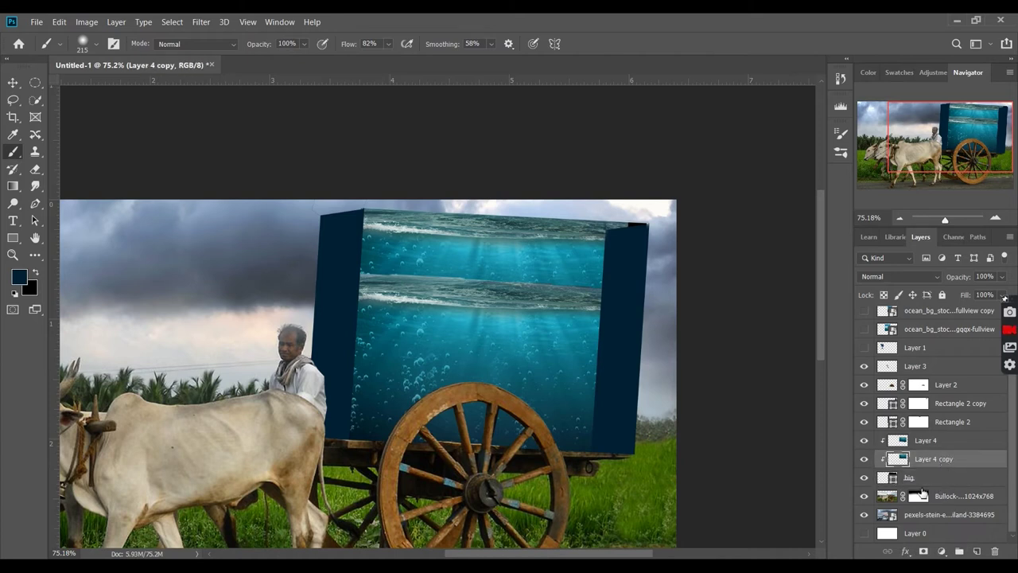
pyautogui.click(936, 441)
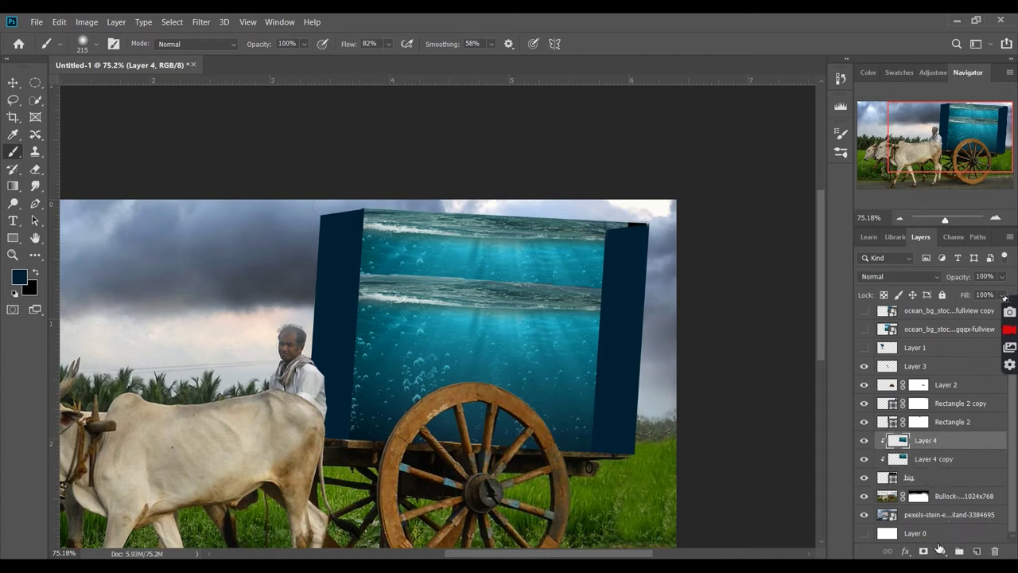
pyautogui.click(922, 462)
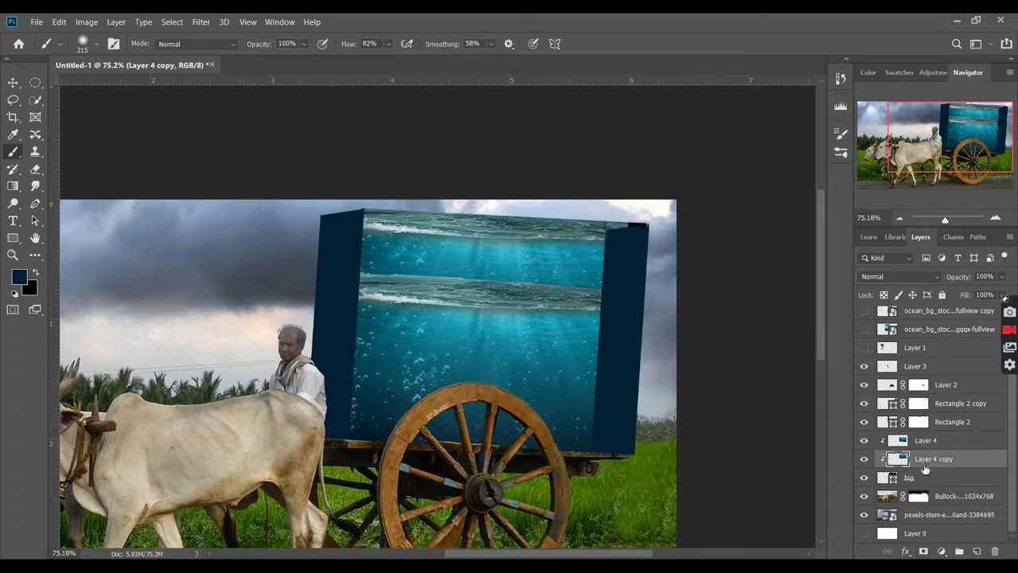
pyautogui.click(923, 551)
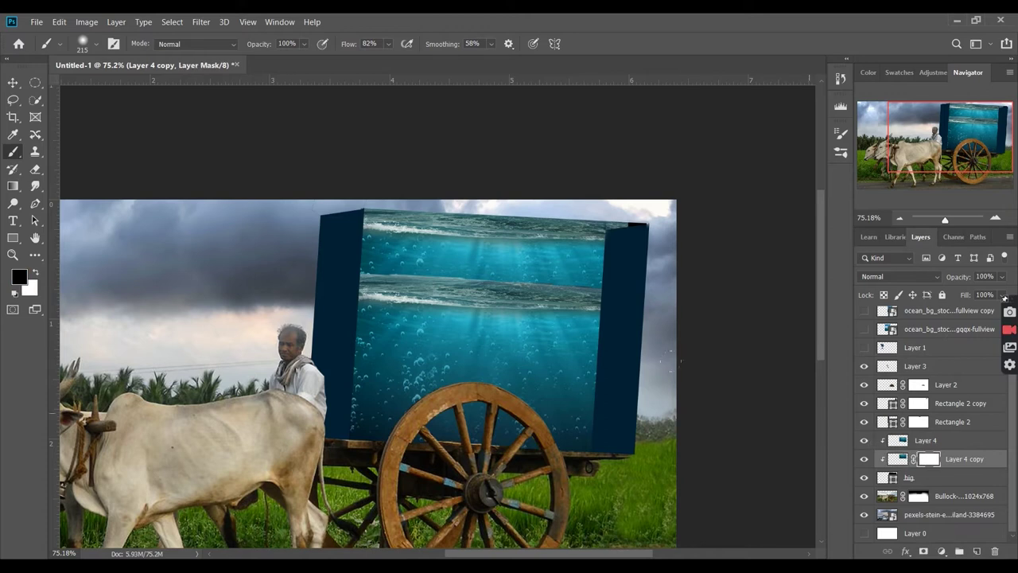
pyautogui.moveTo(596, 277)
pyautogui.mouseDown()
pyautogui.moveTo(366, 271)
pyautogui.moveTo(597, 267)
pyautogui.moveTo(366, 239)
pyautogui.mouseUp()
pyautogui.moveTo(592, 239); pyautogui.dragTo(710, 213)
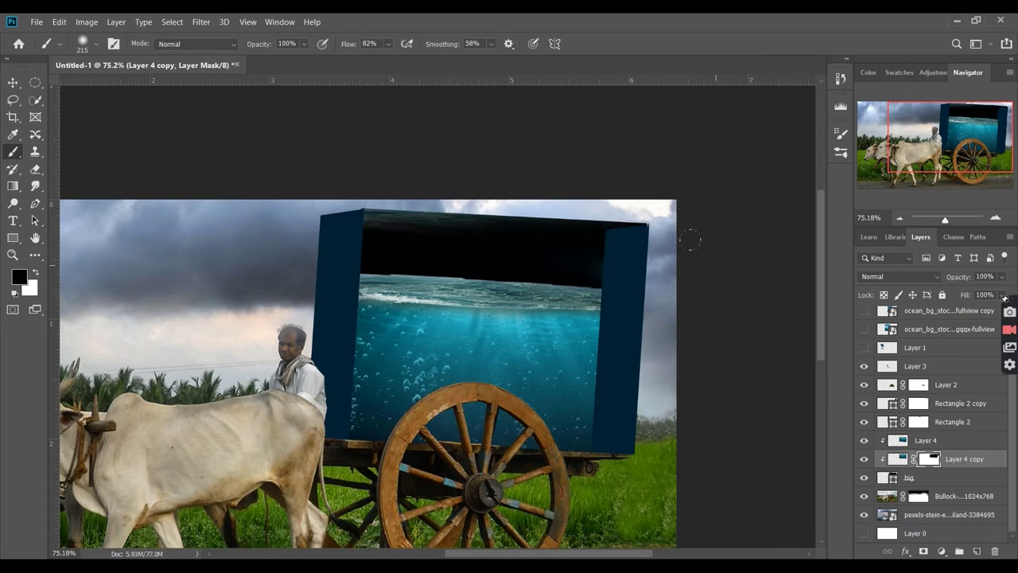
pyautogui.hotkey('ctrl', 'z')
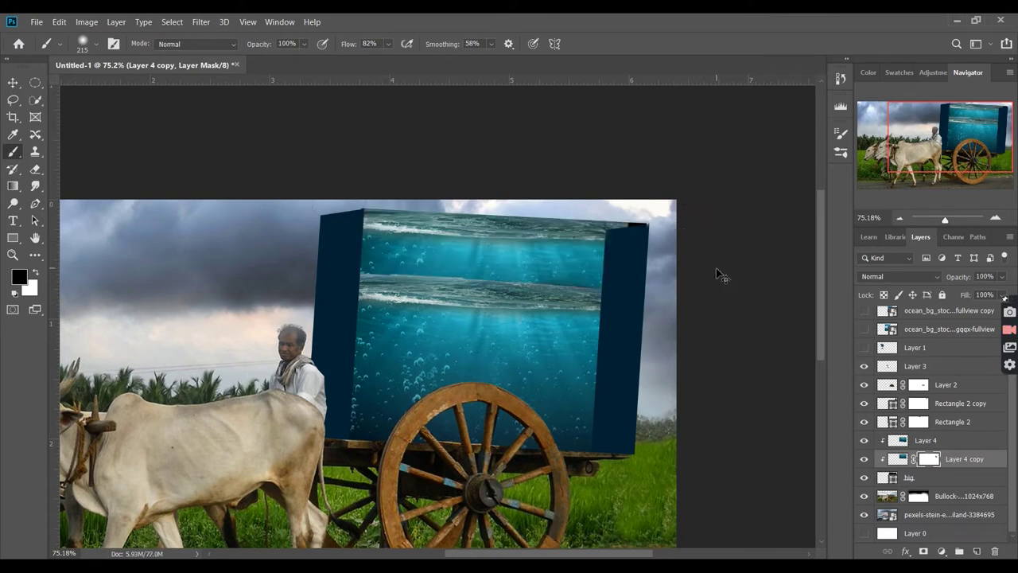
# - Mask Layer 4 with a 347 px soft brush to hide the seam and second water strip
pyautogui.click(942, 442)
pyautogui.click(923, 552)
pyautogui.moveTo(578, 318); pyautogui.dragTo(410, 310)
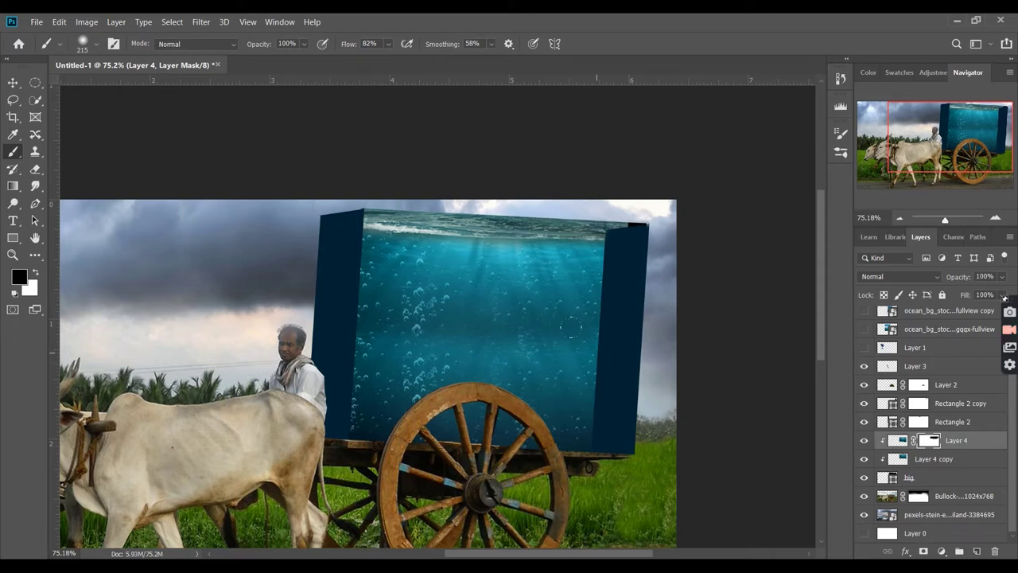
pyautogui.moveTo(571, 326); pyautogui.dragTo(553, 382)
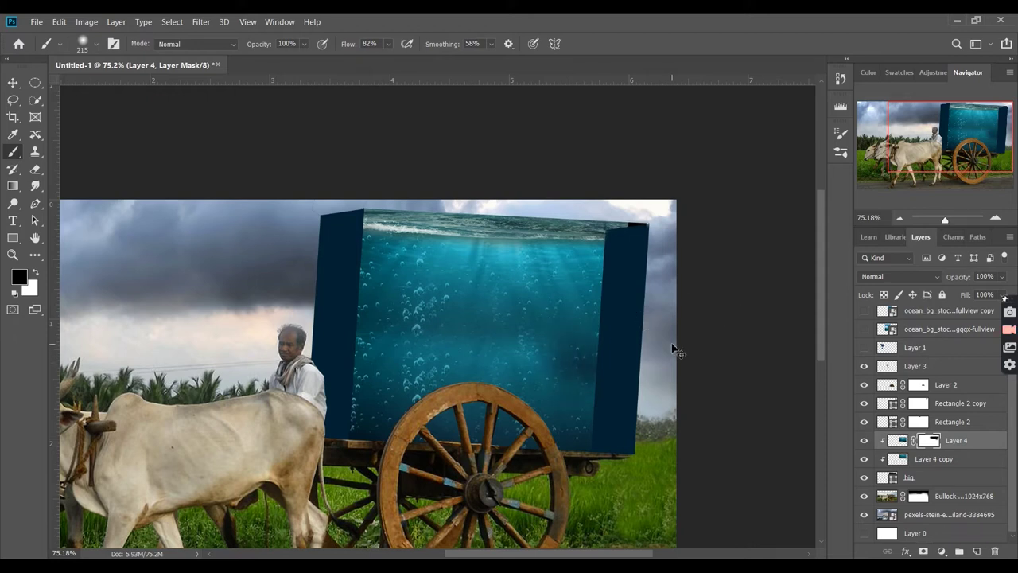
pyautogui.hotkey('ctrl', 'BackSpace')
pyautogui.moveTo(570, 312)
pyautogui.mouseDown()
pyautogui.moveTo(598, 311)
pyautogui.moveTo(517, 326)
pyautogui.moveTo(381, 318)
pyautogui.mouseUp()
pyautogui.moveTo(521, 318); pyautogui.dragTo(454, 322)
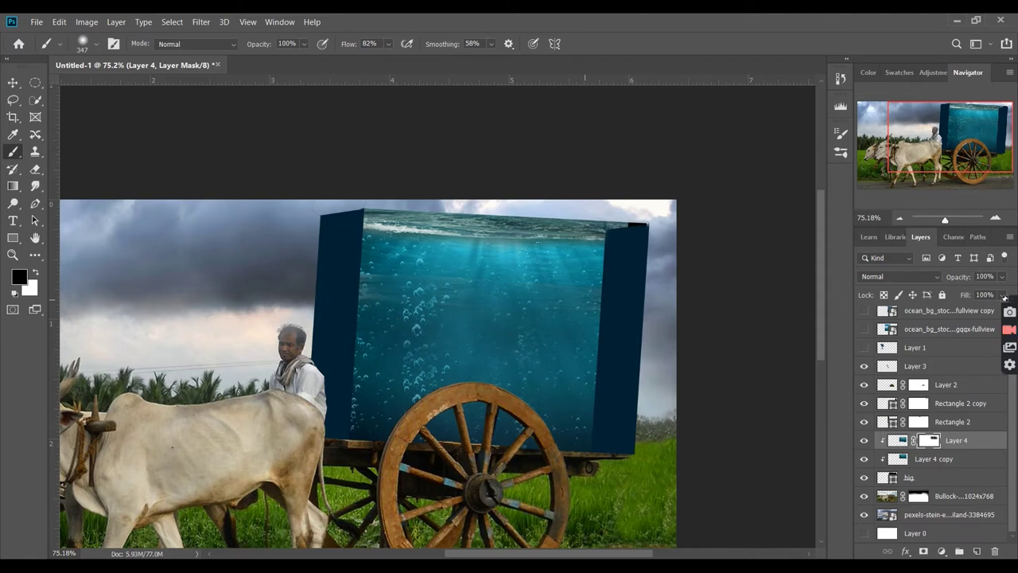
pyautogui.press('v')
pyautogui.click(734, 278)
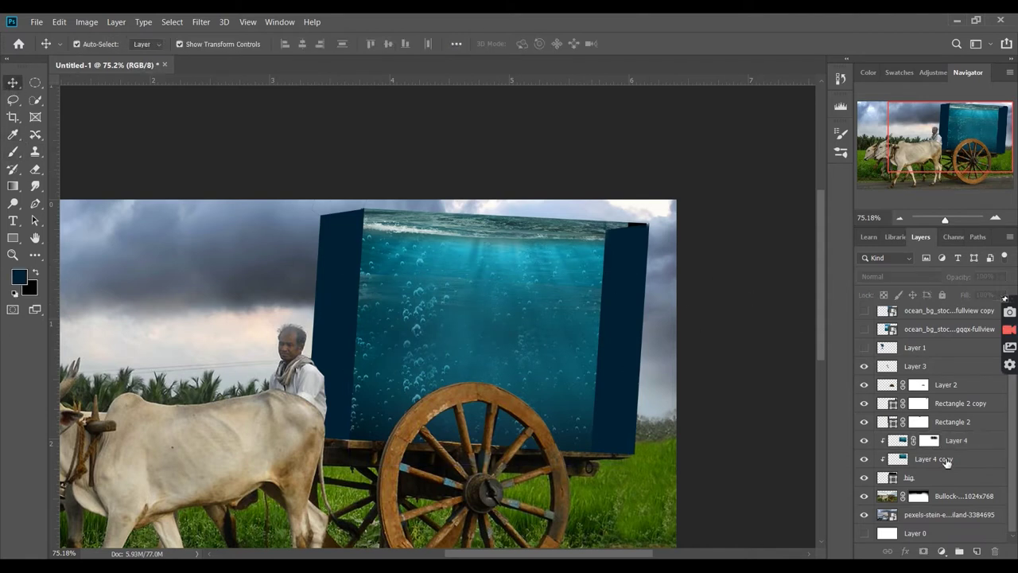
# - Duplicate Layer 4 copy and clip Layer 4 copy 2 inside the big box
pyautogui.click(945, 461)
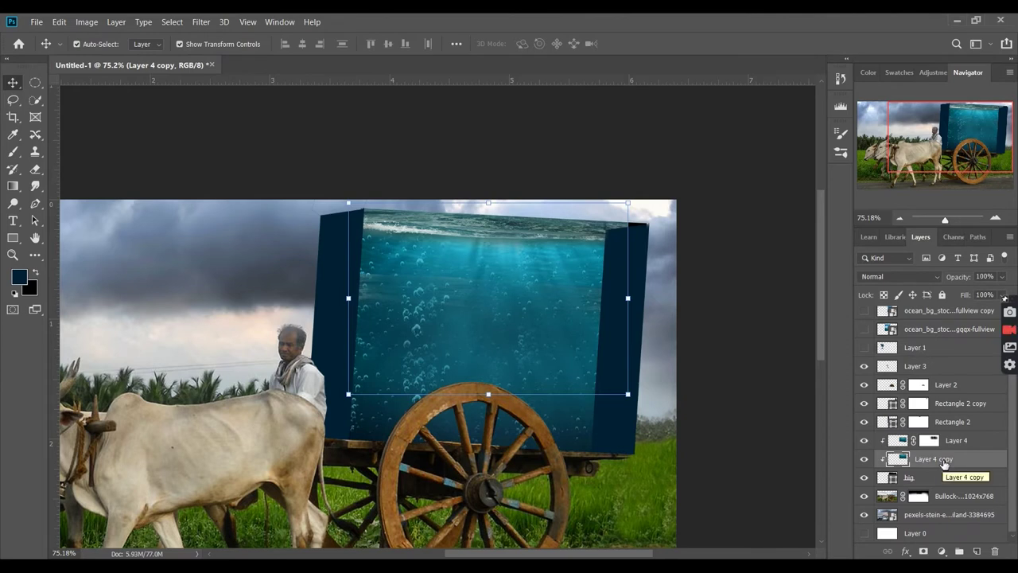
pyautogui.hotkey('ctrl', 'j')
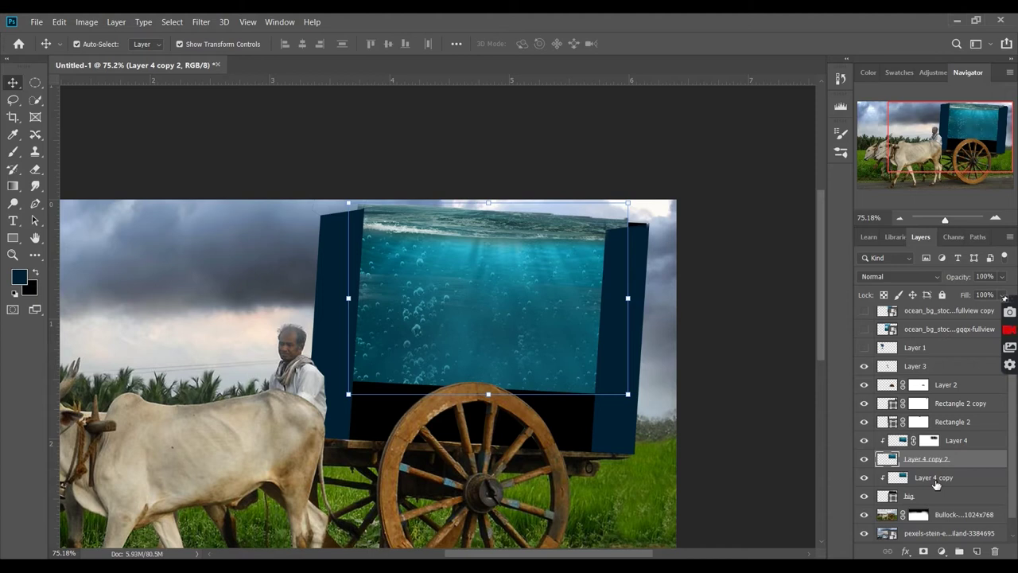
pyautogui.keyDown('alt'); pyautogui.click(935, 468); pyautogui.keyUp('alt')
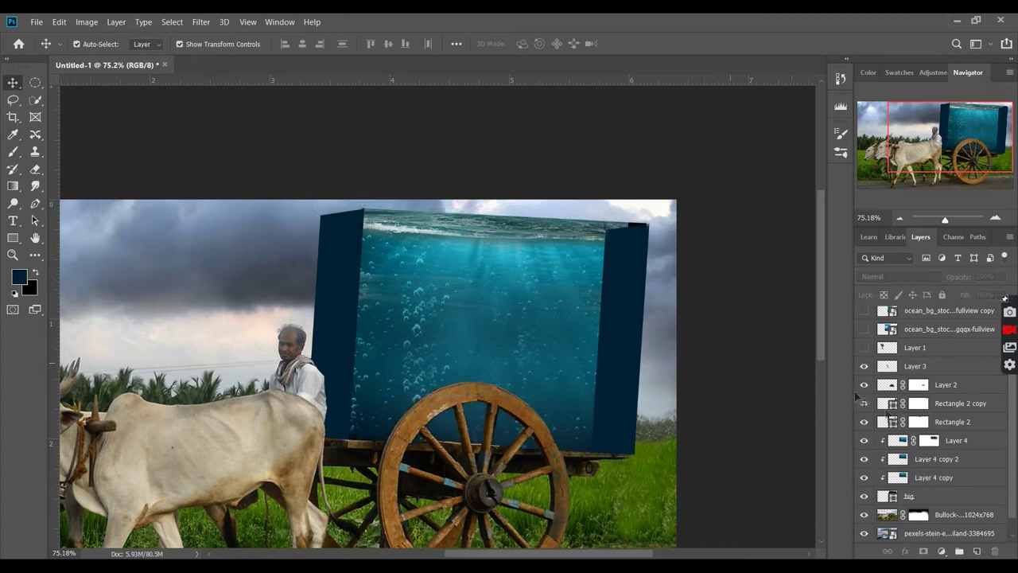
pyautogui.click(928, 440)
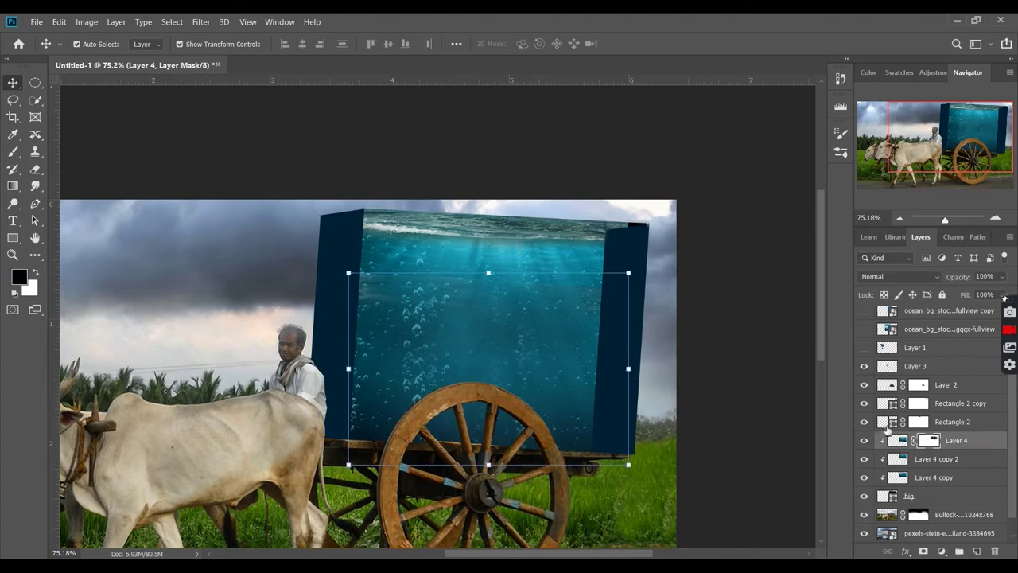
pyautogui.press('b')
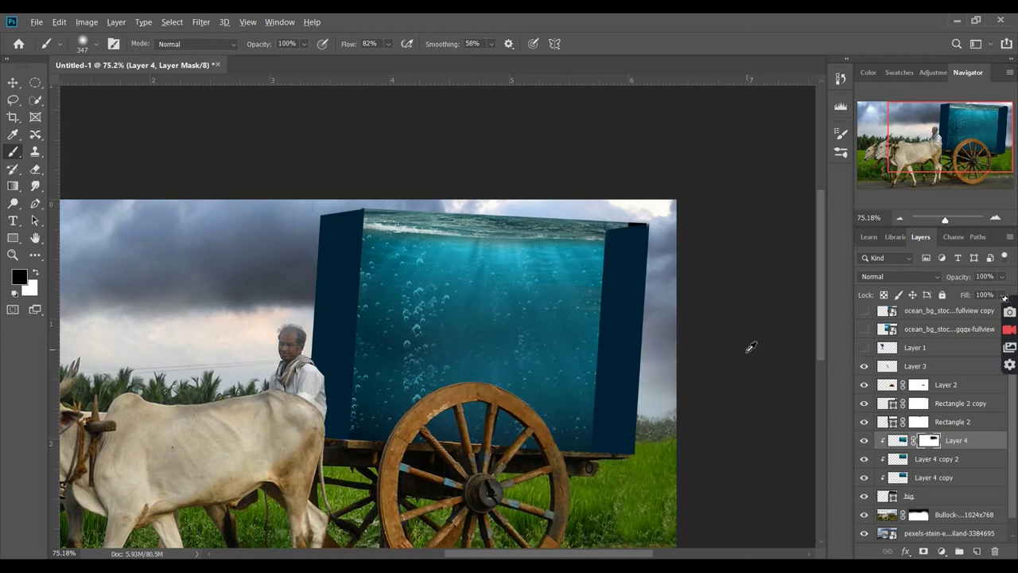
# - Start a transform on the Bullock-cart layer, dismiss it unchanged, and select the big layer
pyautogui.scroll(-2, 750, 348)
pyautogui.click(13, 82)
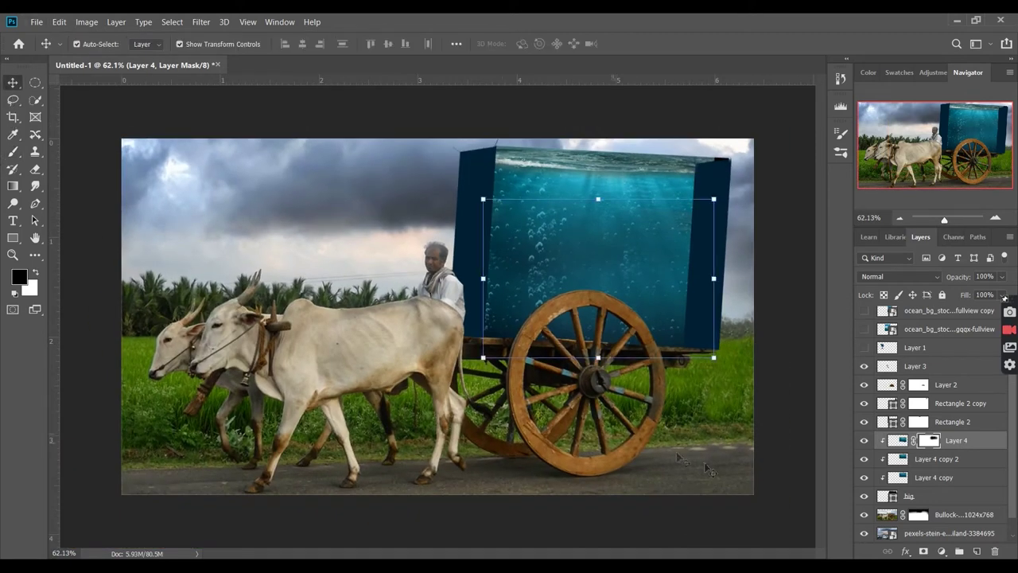
pyautogui.click(729, 390)
pyautogui.click(772, 281)
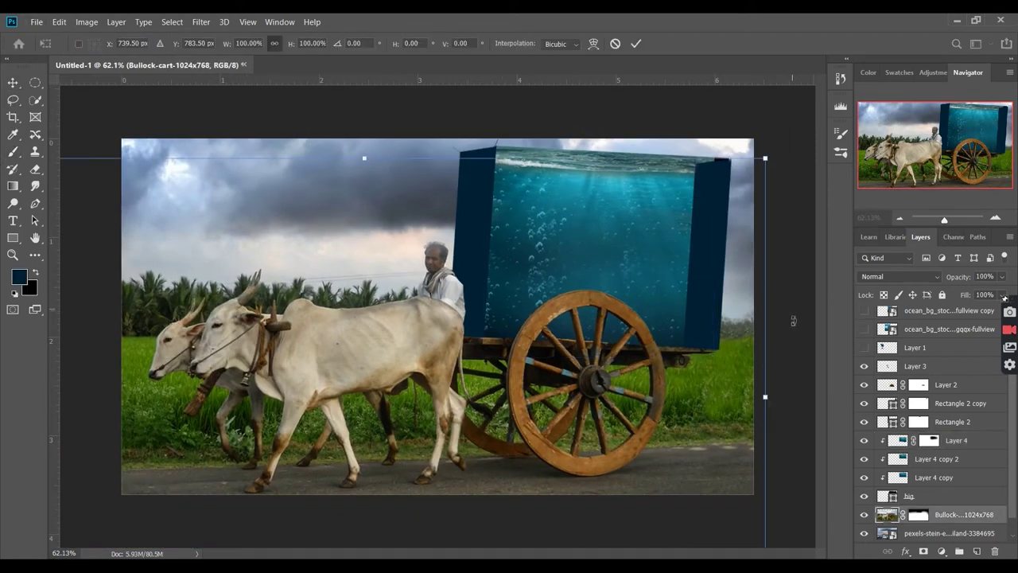
pyautogui.scroll(2, 740, 346)
pyautogui.hotkey('alt', 'space')
pyautogui.press('Escape')
pyautogui.hscroll(2, 740, 346)
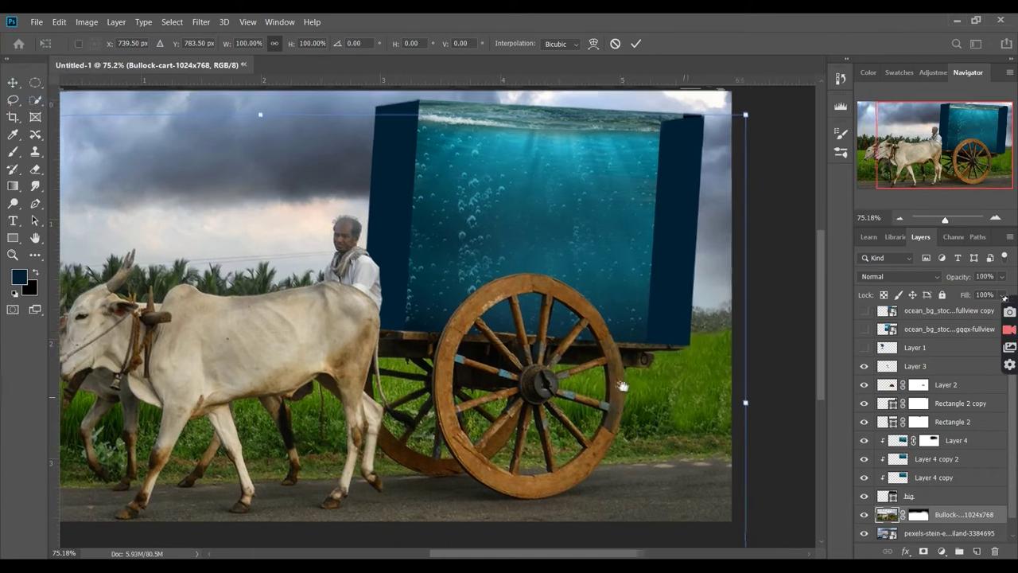
pyautogui.hscroll(2, 740, 346)
pyautogui.hscroll(2, 723, 349)
pyautogui.press('Return')
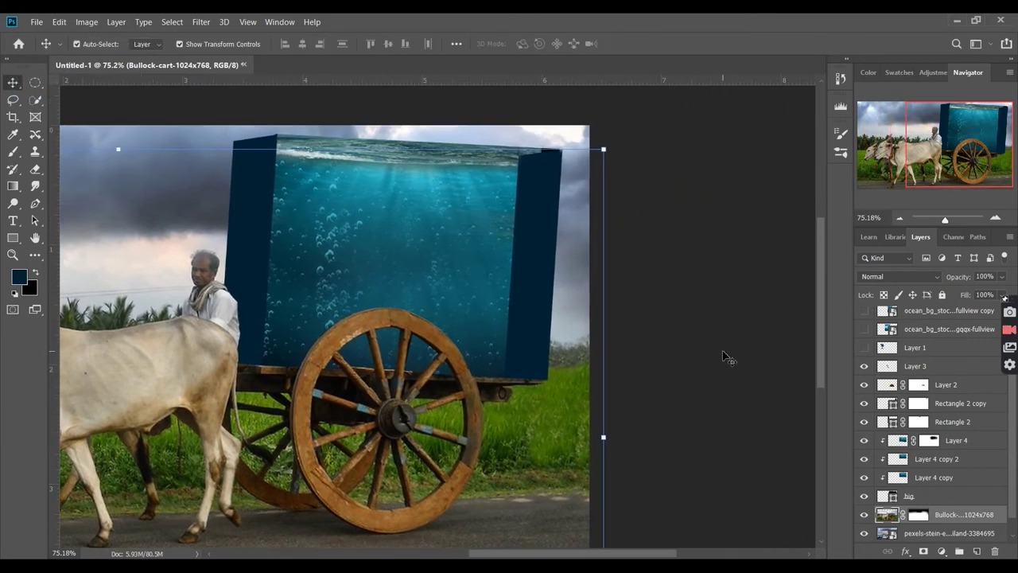
pyautogui.scroll(-1, 936, 481)
pyautogui.click(933, 480)
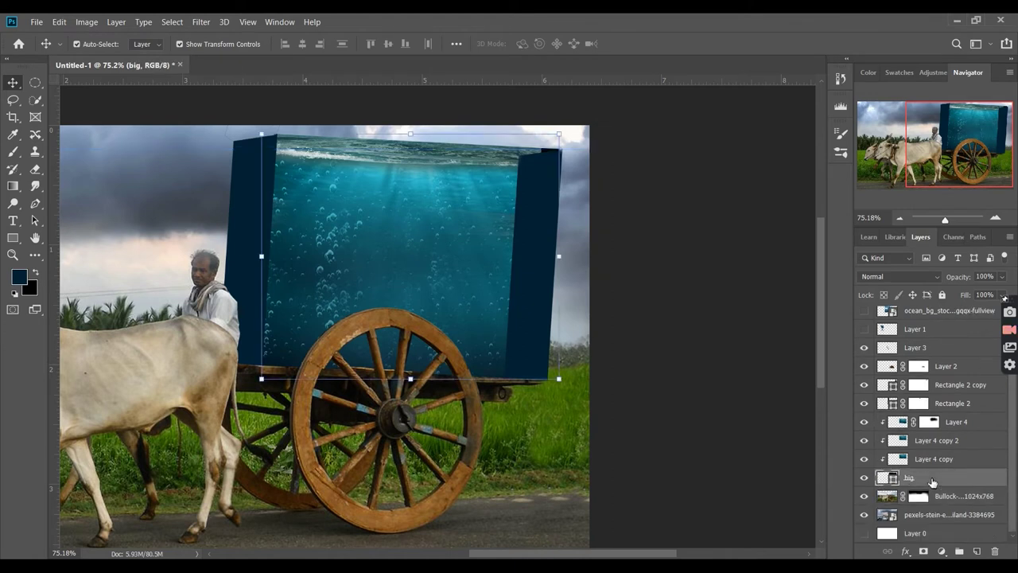
# - Group big and the three water layers into a group named 'front'
pyautogui.keyDown('shift'); pyautogui.click(942, 442); pyautogui.keyUp('shift')
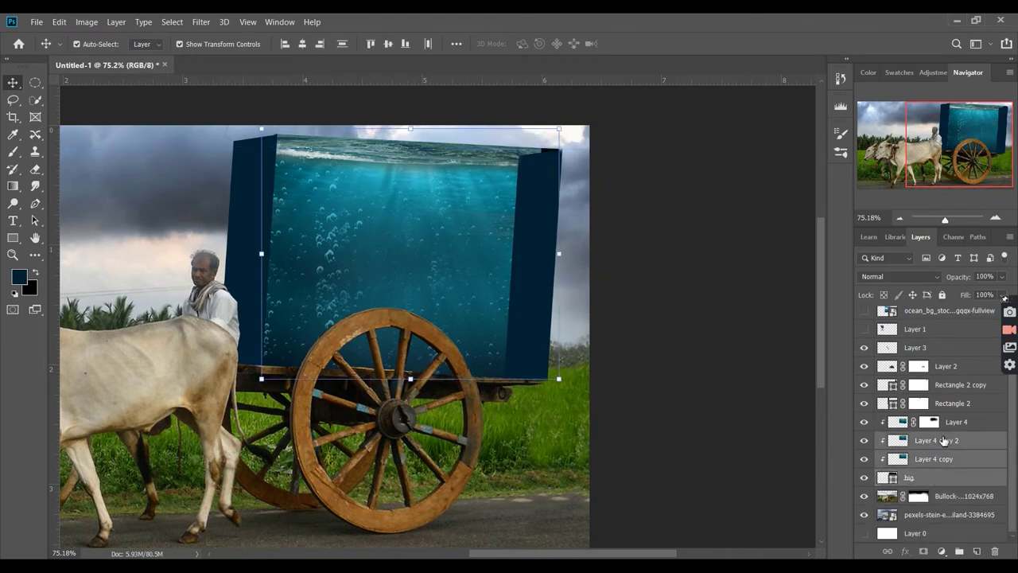
pyautogui.keyDown('shift'); pyautogui.click(960, 423); pyautogui.keyUp('shift')
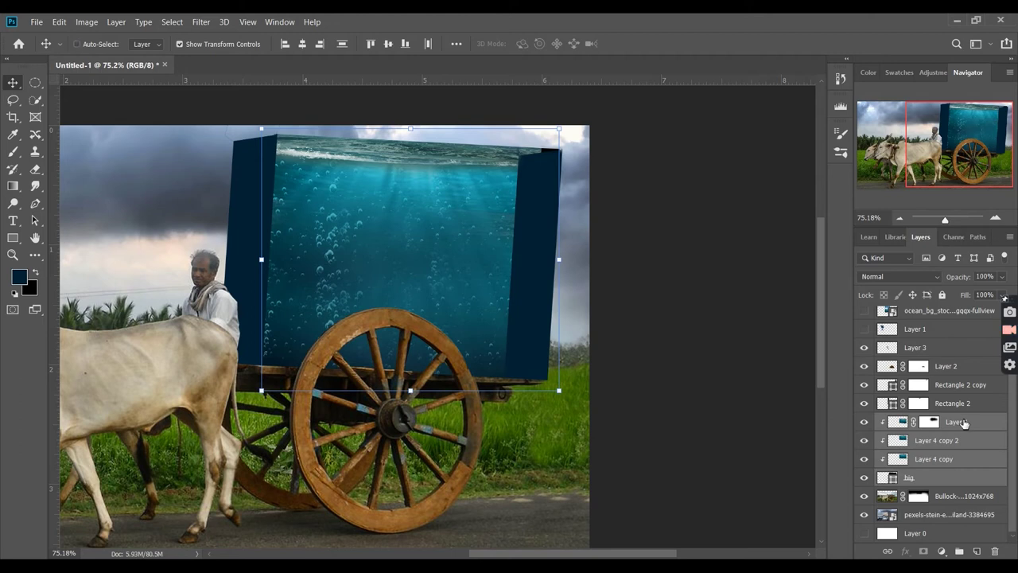
pyautogui.hotkey('ctrl', 'g')
pyautogui.doubleClick(915, 477)
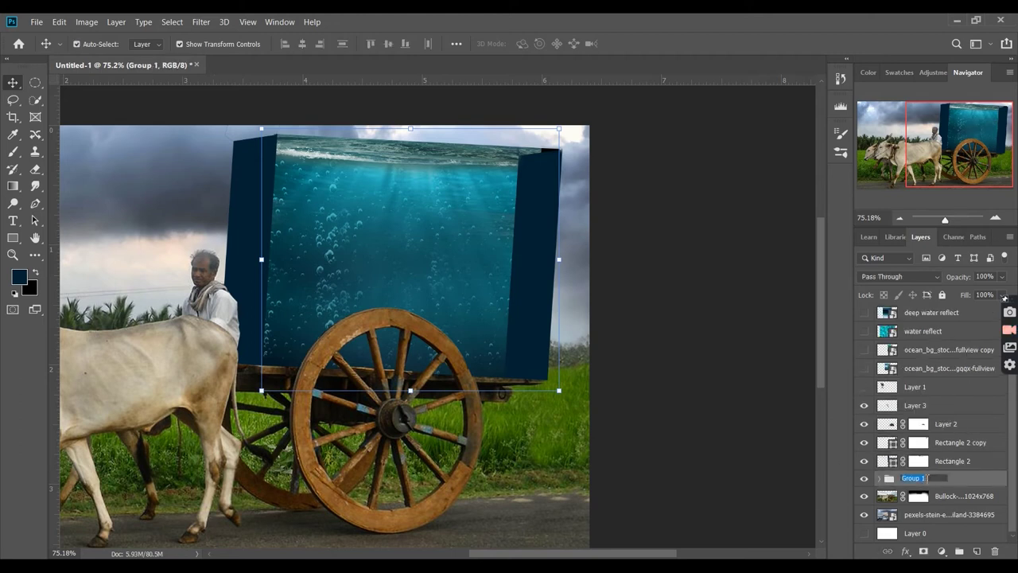
pyautogui.write('fi')
pyautogui.press('Return')
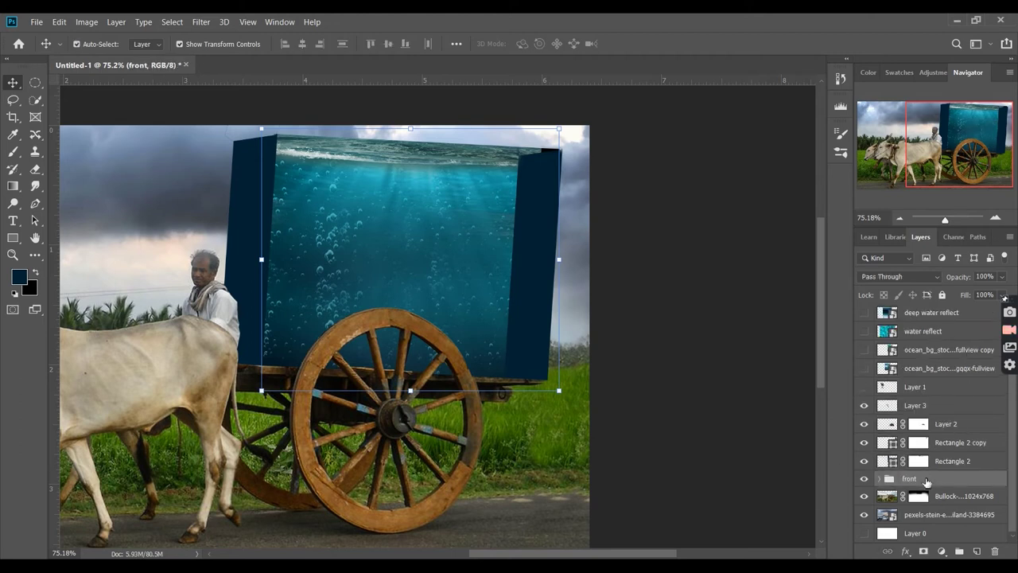
# - Set the Rectangle 2 copy panel as 'side behind' beneath the front group
pyautogui.click(970, 463)
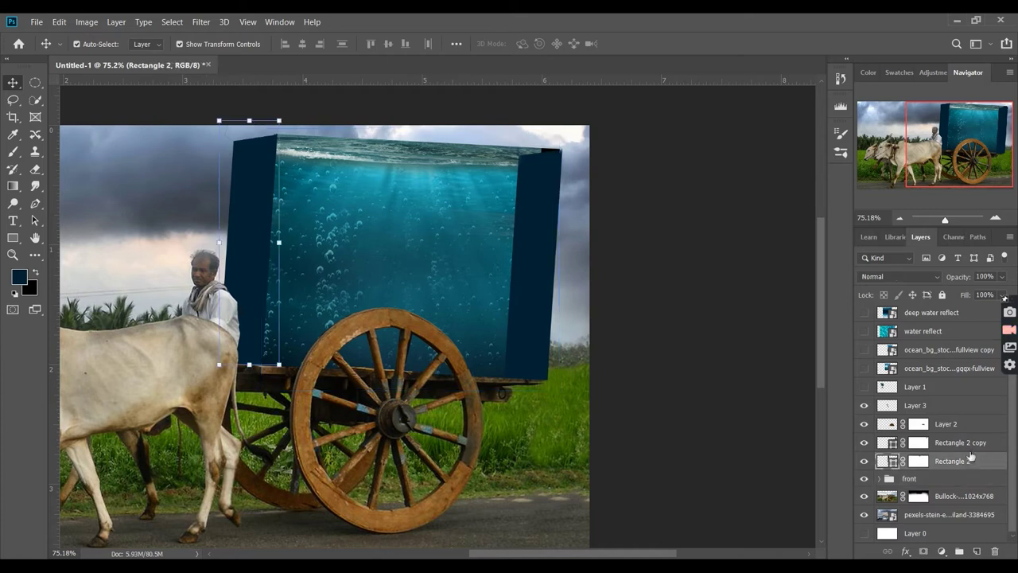
pyautogui.click(970, 442)
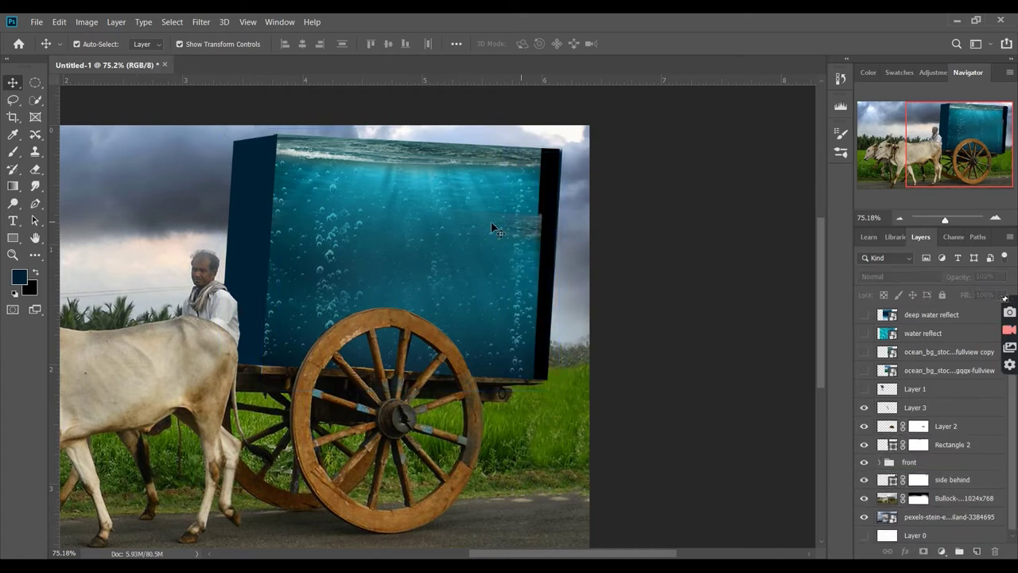
pyautogui.hotkey('ctrl', 'z')
pyautogui.hotkey('ctrl', 'z')
pyautogui.hotkey('ctrl', 'z')
pyautogui.hotkey('ctrl', 'z')
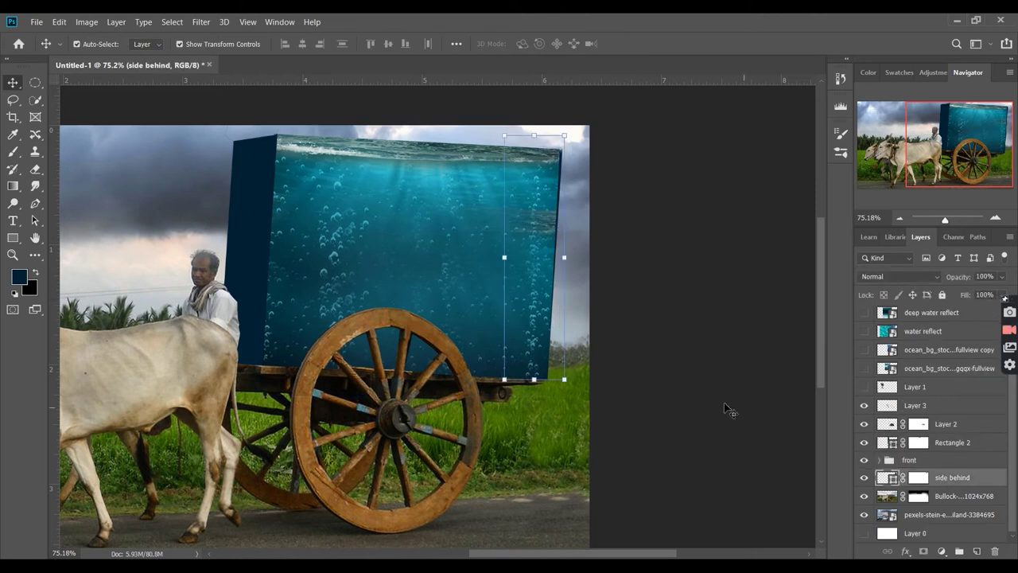
pyautogui.click(915, 276)
pyautogui.press('Escape')
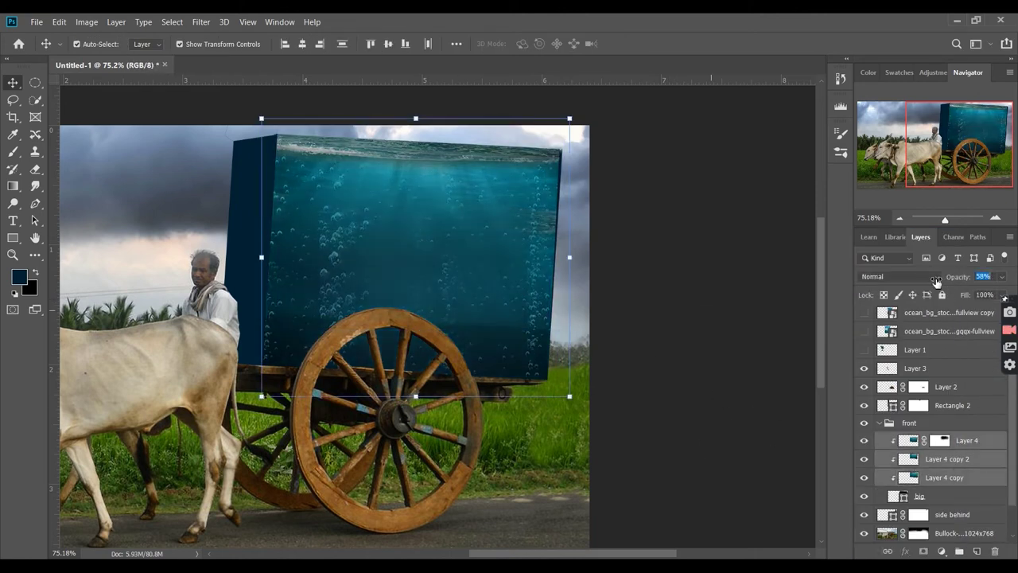
pyautogui.scroll(1, 655, 425)
# - Move the water strip to the top of the box and brush its mask to blend the seam
pyautogui.click(952, 495)
pyautogui.moveTo(944, 459); pyautogui.dragTo(939, 494)
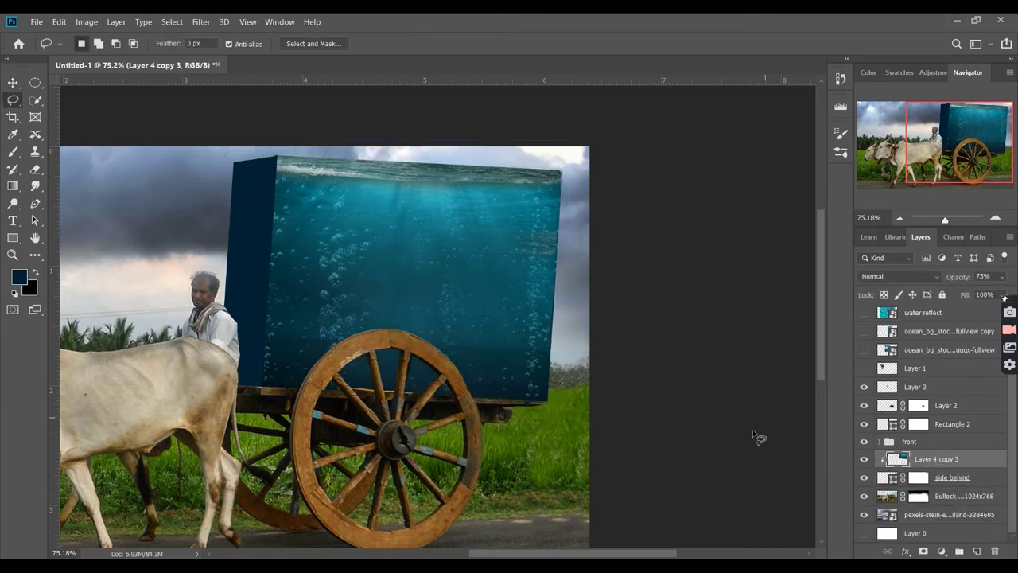
pyautogui.press('v')
pyautogui.moveTo(421, 198); pyautogui.dragTo(458, 242)
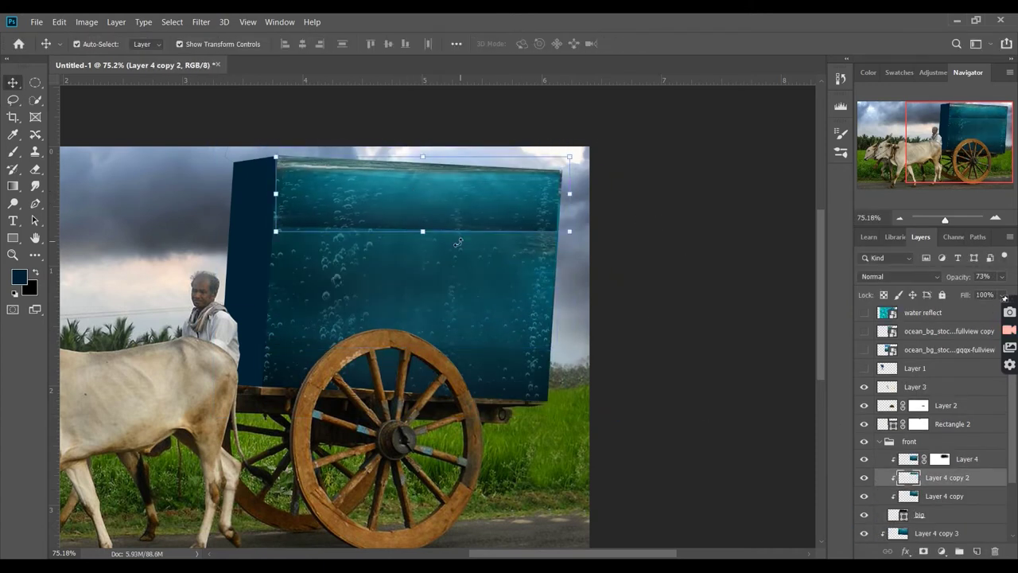
pyautogui.click(941, 551)
pyautogui.press('b')
pyautogui.moveTo(307, 238); pyautogui.dragTo(547, 239)
pyautogui.press('v')
pyautogui.click(967, 459)
pyautogui.keyDown('ctrl'); pyautogui.click(945, 465); pyautogui.keyUp('ctrl')
pyautogui.click(881, 441)
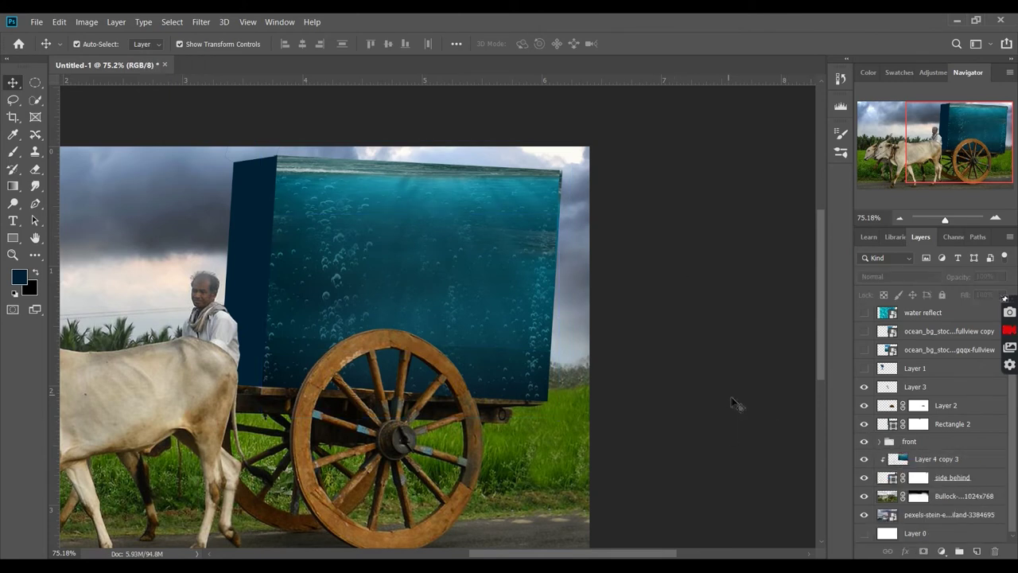
# - Place a copy of Layer 4 copy 3 above Rectangle 2 and clip it to that shape
pyautogui.click(941, 430)
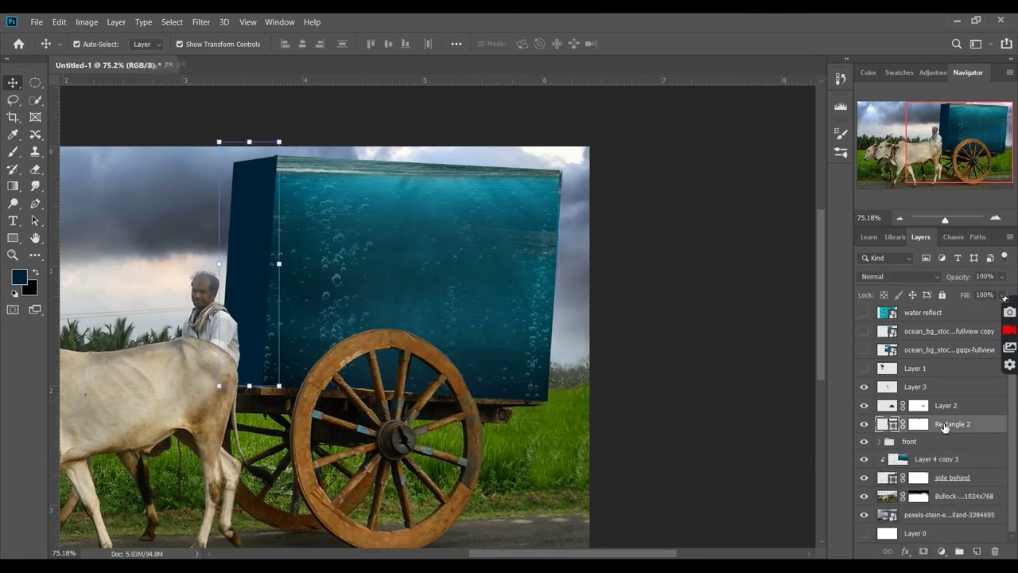
pyautogui.click(931, 463)
pyautogui.moveTo(932, 462)
pyautogui.mouseDown()
pyautogui.moveTo(934, 406)
pyautogui.moveTo(936, 419)
pyautogui.mouseUp()
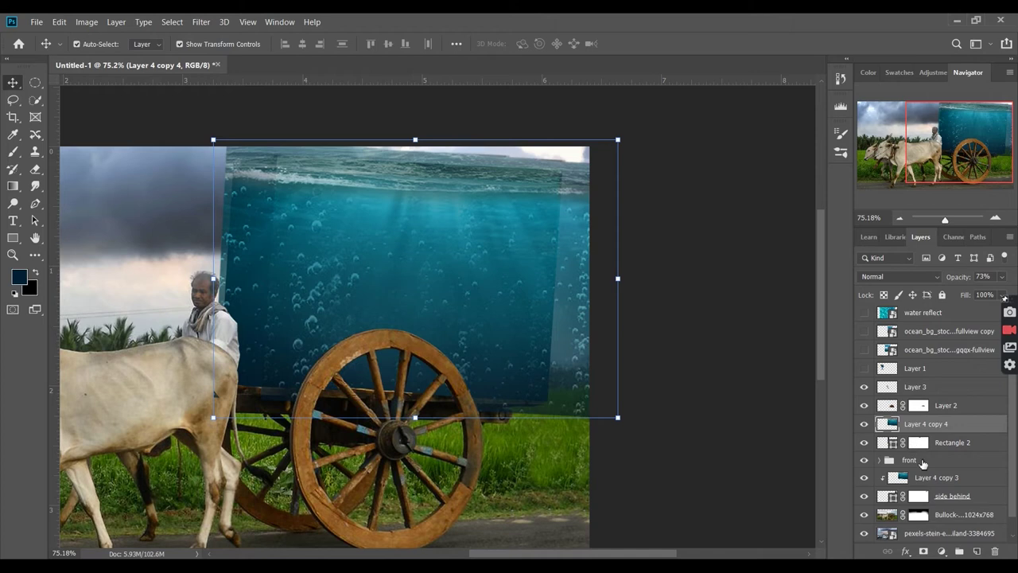
pyautogui.keyDown('alt'); pyautogui.click(885, 433); pyautogui.keyUp('alt')
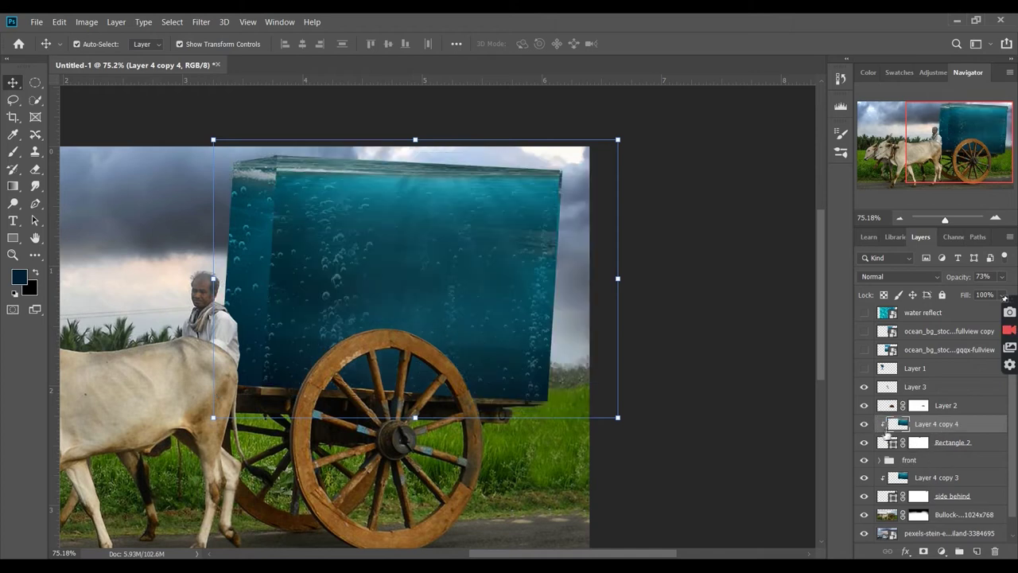
# - Stretch the clipped water copy wider and taller across the left side panel
pyautogui.moveTo(626, 279)
pyautogui.mouseDown()
pyautogui.moveTo(608, 316)
pyautogui.moveTo(659, 327)
pyautogui.moveTo(602, 309)
pyautogui.moveTo(273, 320)
pyautogui.moveTo(258, 340)
pyautogui.moveTo(260, 400)
pyautogui.mouseUp()
pyautogui.moveTo(261, 247)
pyautogui.mouseDown()
pyautogui.moveTo(262, 166)
pyautogui.moveTo(260, 316)
pyautogui.moveTo(256, 203)
pyautogui.moveTo(261, 177)
pyautogui.moveTo(274, 186)
pyautogui.mouseUp()
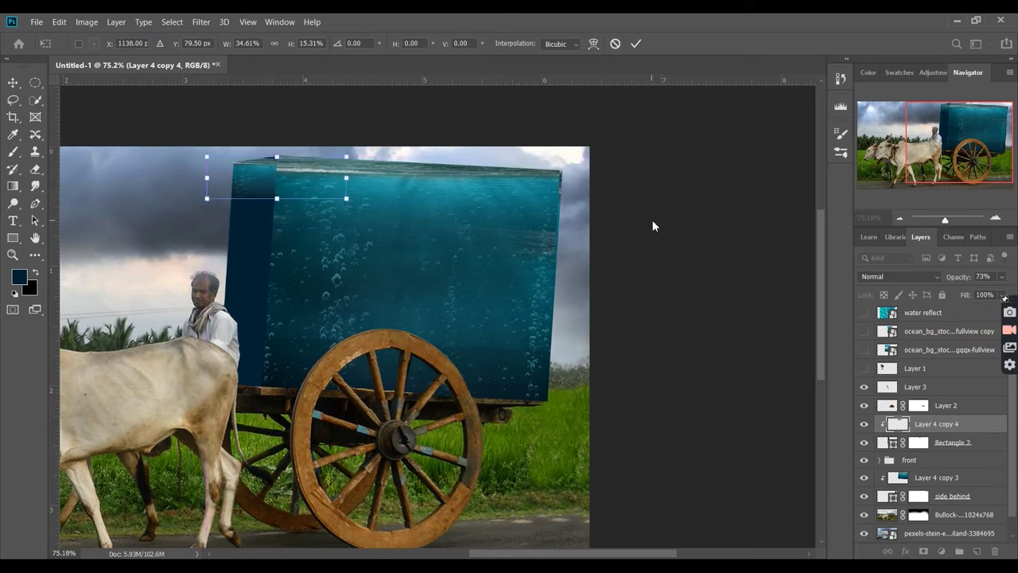
pyautogui.click(652, 227)
pyautogui.click(261, 187)
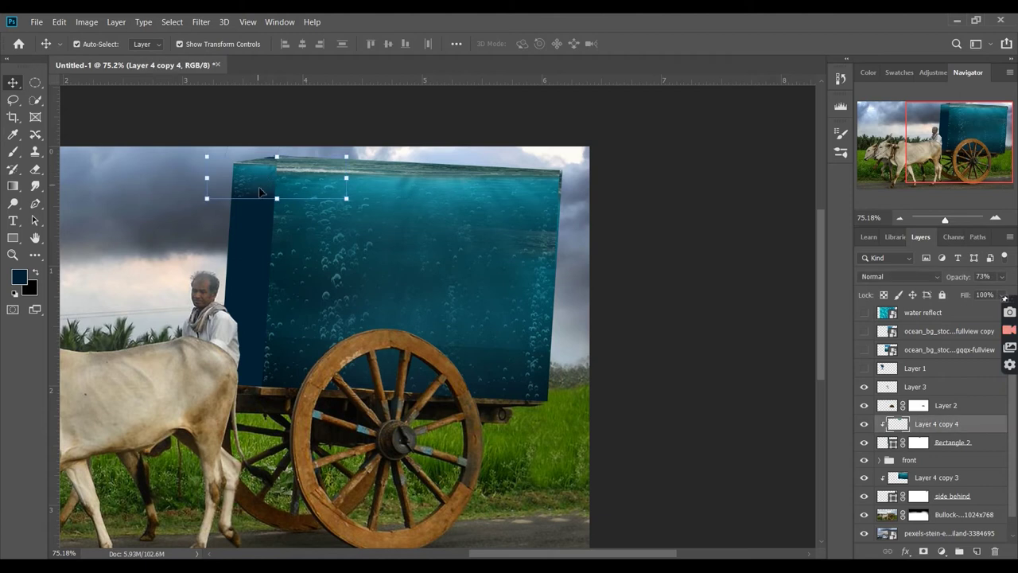
pyautogui.moveTo(276, 200); pyautogui.dragTo(276, 205)
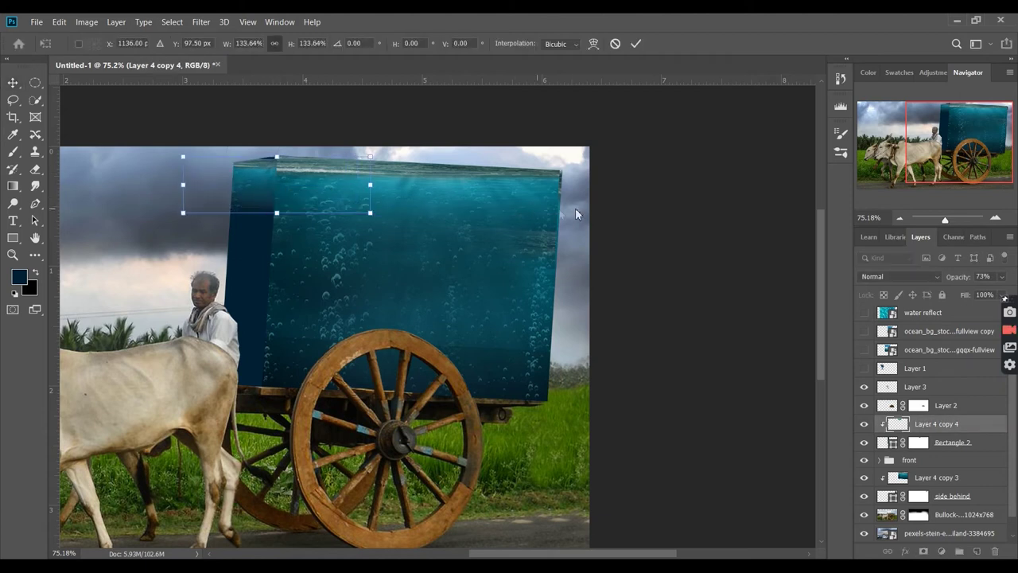
pyautogui.click(689, 209)
# - Shift and enlarge the side water texture to cover the whole left face, then apply
pyautogui.moveTo(299, 181)
pyautogui.mouseDown()
pyautogui.moveTo(271, 179)
pyautogui.moveTo(280, 178)
pyautogui.mouseUp()
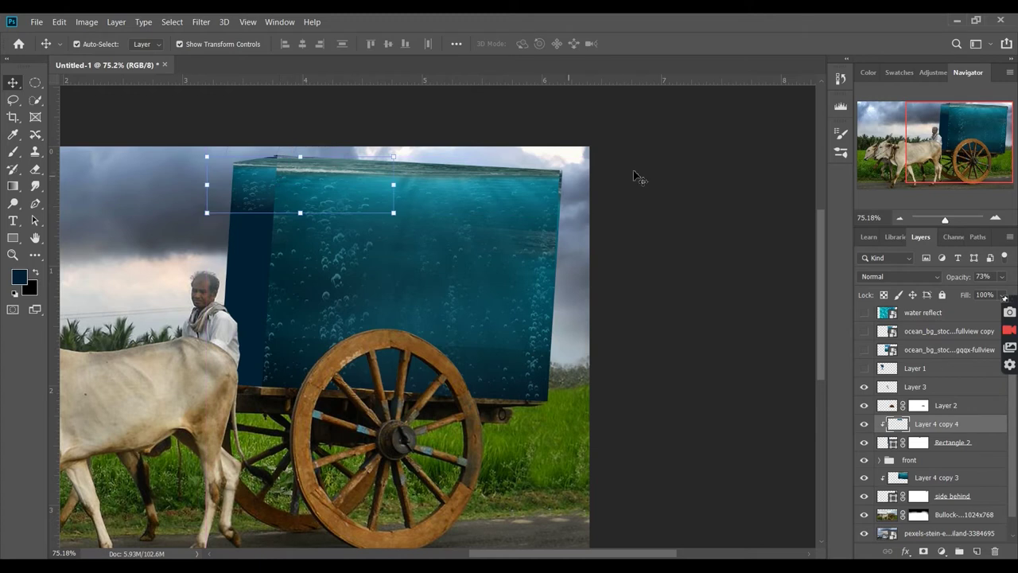
pyautogui.click(636, 178)
pyautogui.click(271, 183)
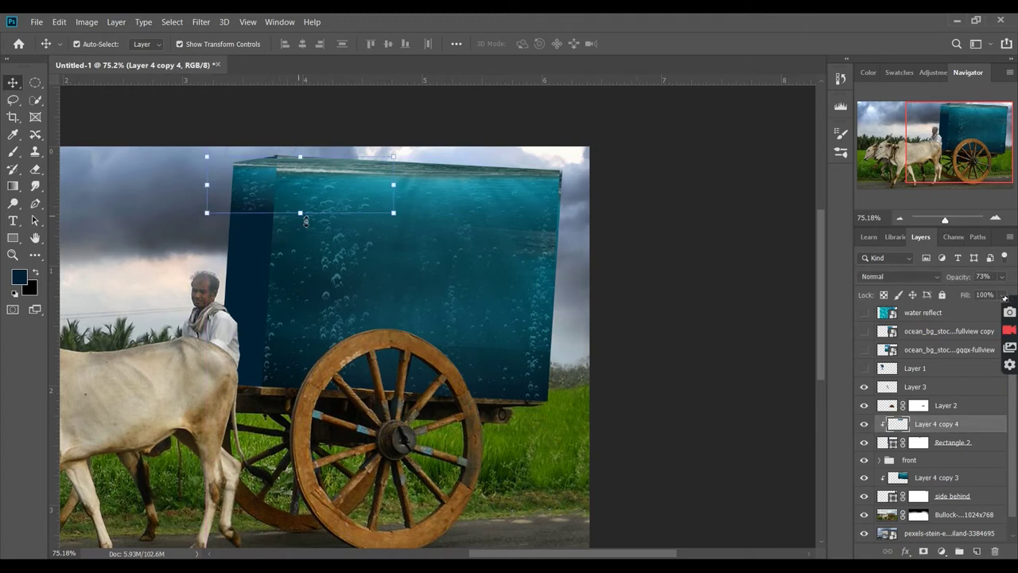
pyautogui.moveTo(305, 221); pyautogui.dragTo(305, 270)
pyautogui.moveTo(258, 206)
pyautogui.mouseDown()
pyautogui.moveTo(263, 194)
pyautogui.moveTo(273, 200)
pyautogui.mouseUp()
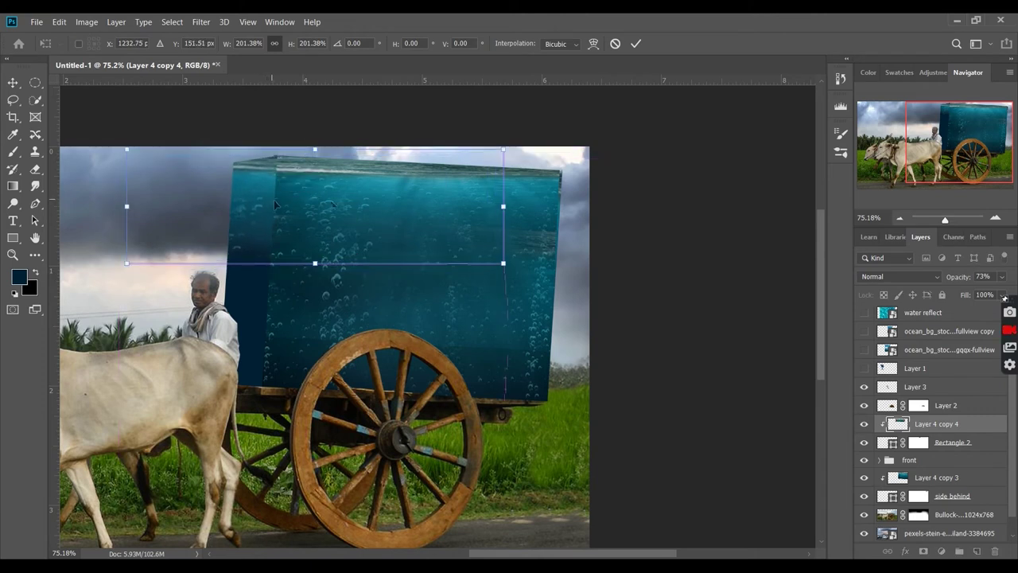
pyautogui.press('Return')
pyautogui.click(605, 215)
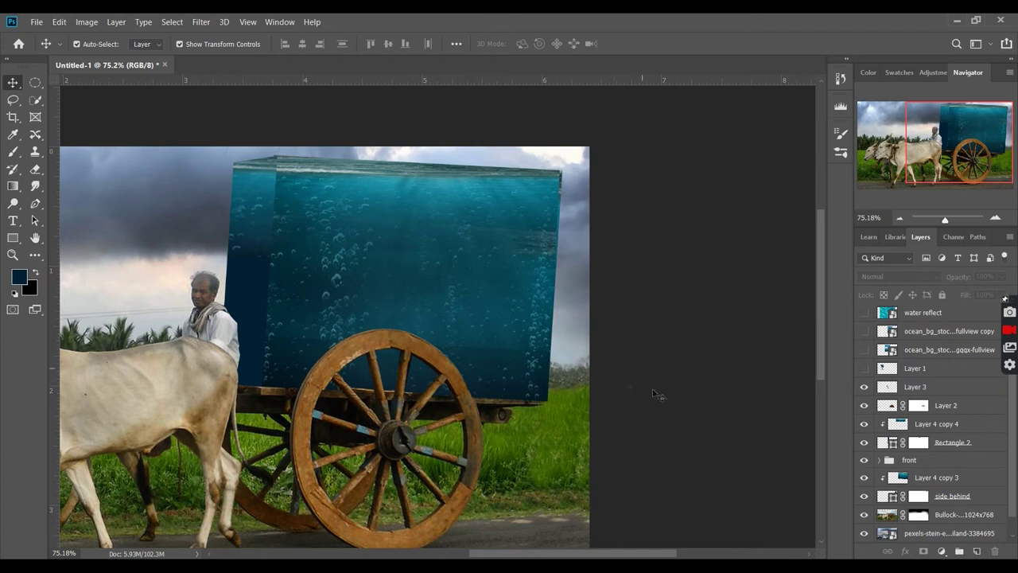
# - Make the mermaid image Layer 1 visible
pyautogui.click(251, 235)
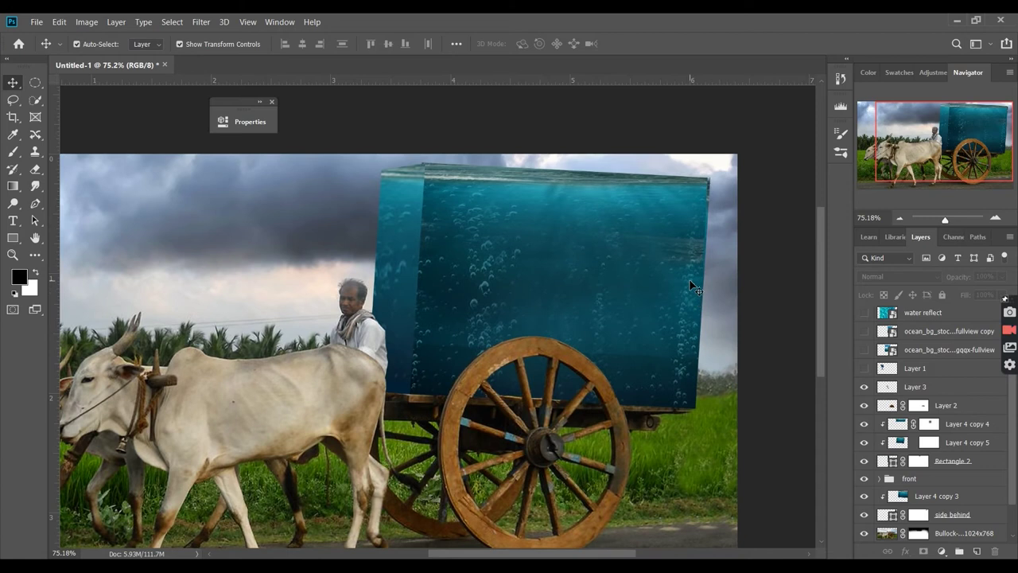
pyautogui.scroll(1, 688, 282)
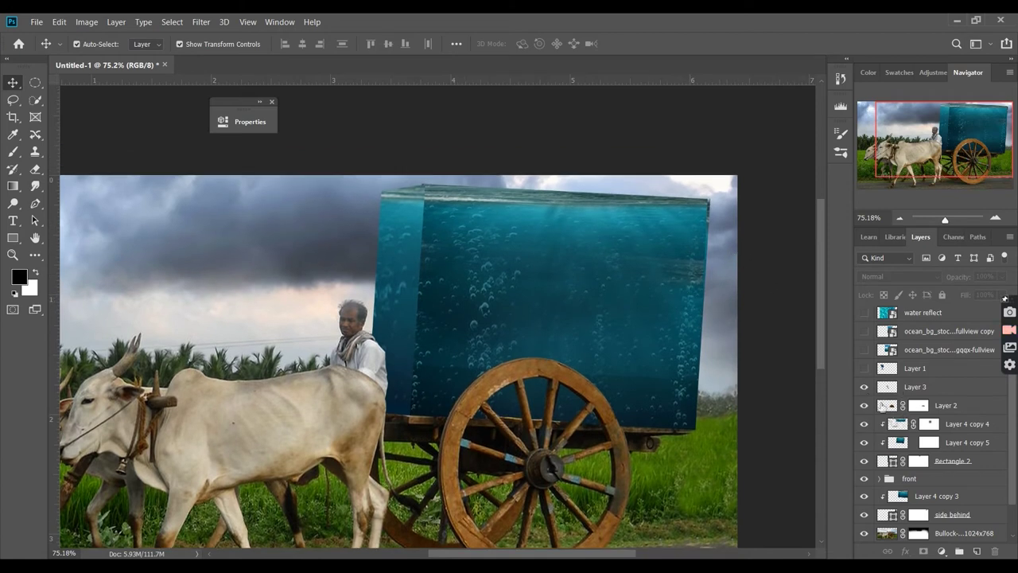
pyautogui.click(864, 368)
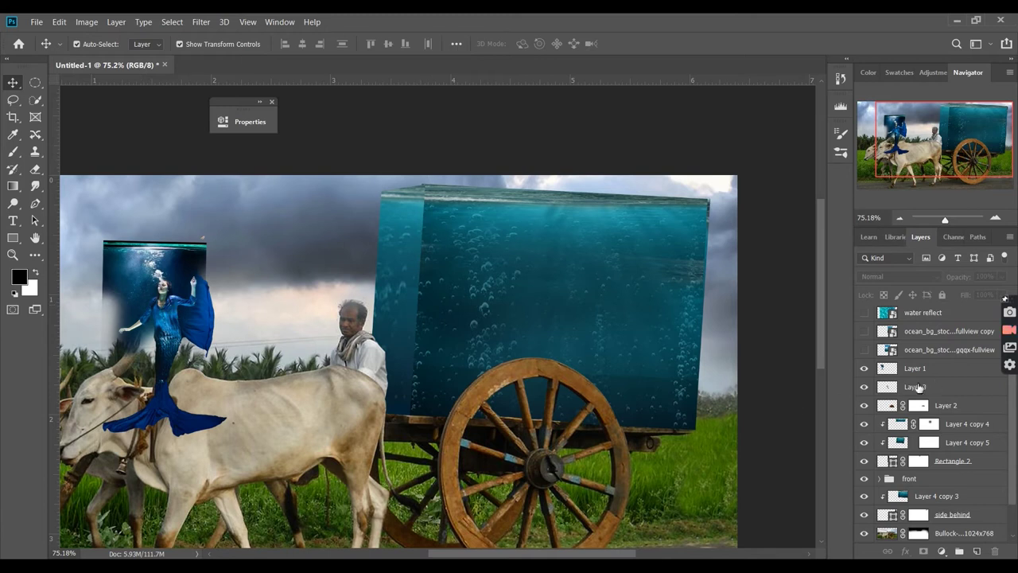
pyautogui.scroll(-2, 962, 469)
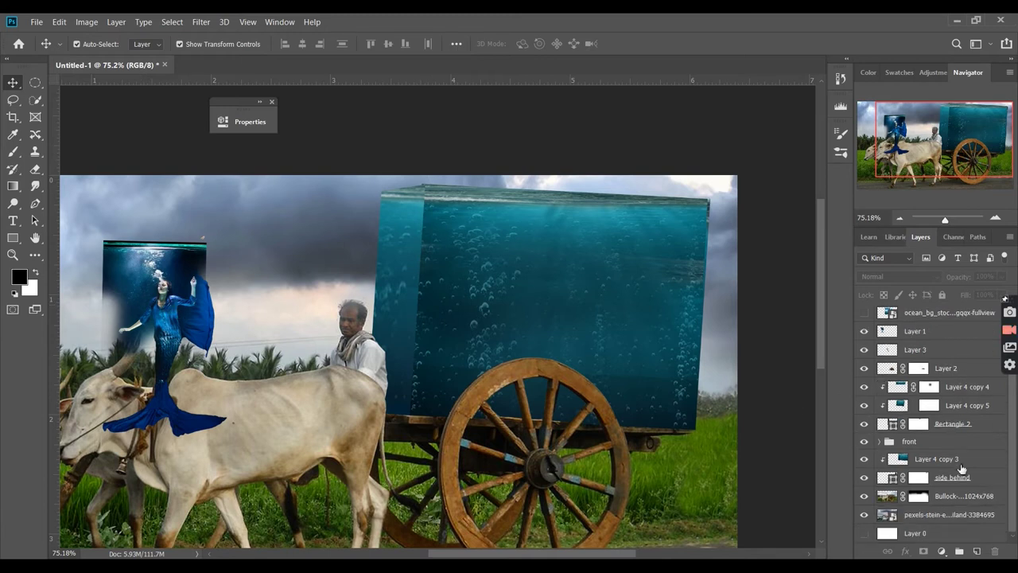
# - Group the side behind layer with Layer 4 copy 3 as 'side behind'
pyautogui.click(969, 476)
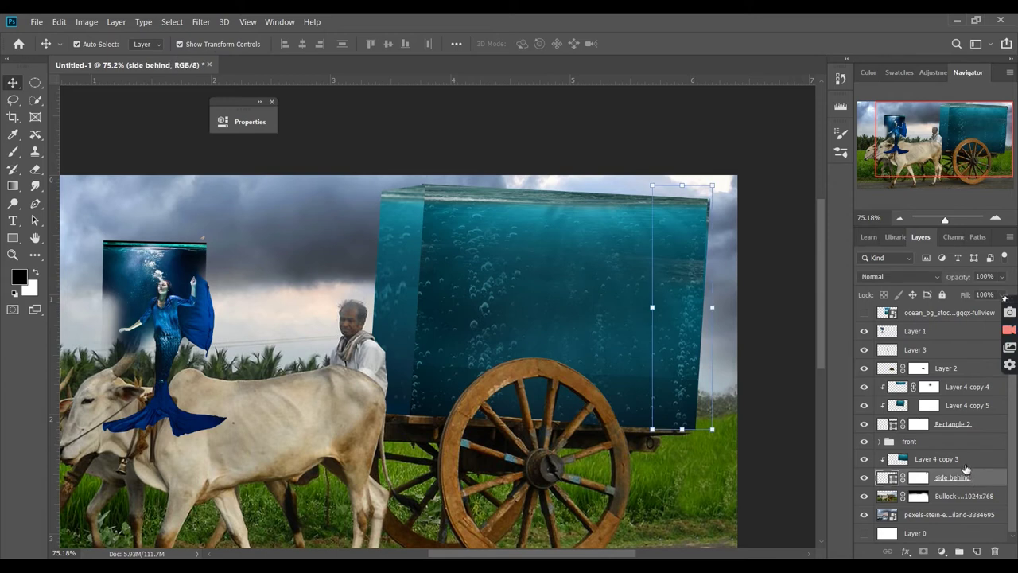
pyautogui.click(967, 463)
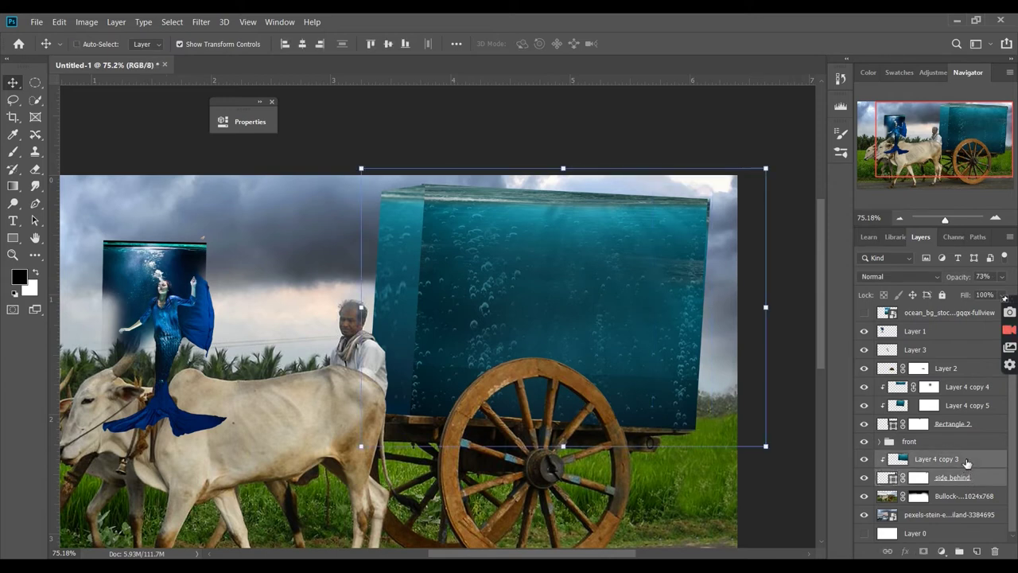
pyautogui.hotkey('ctrl', 'g')
pyautogui.doubleClick(913, 478)
pyautogui.write('side behind')
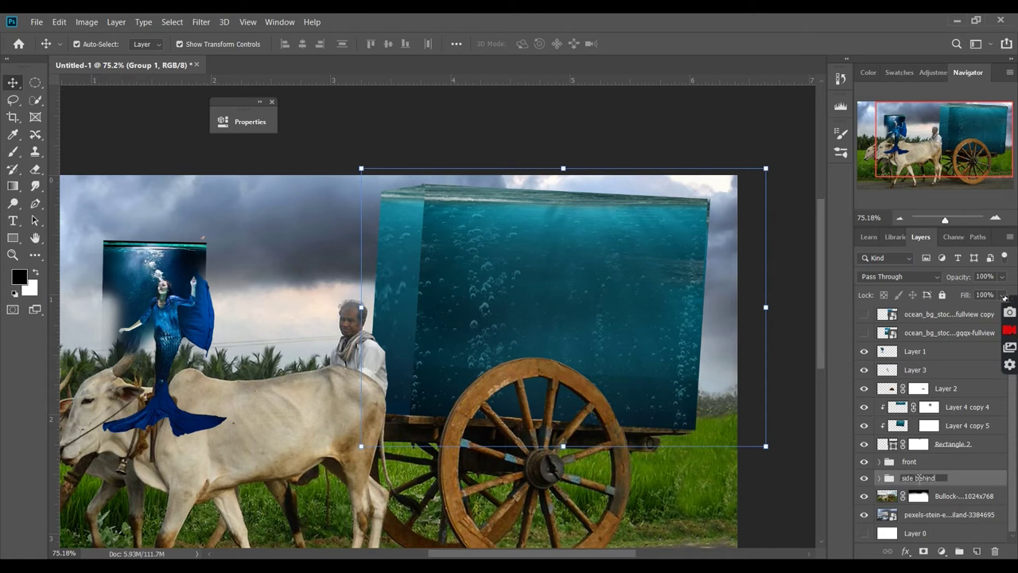
pyautogui.press('Return')
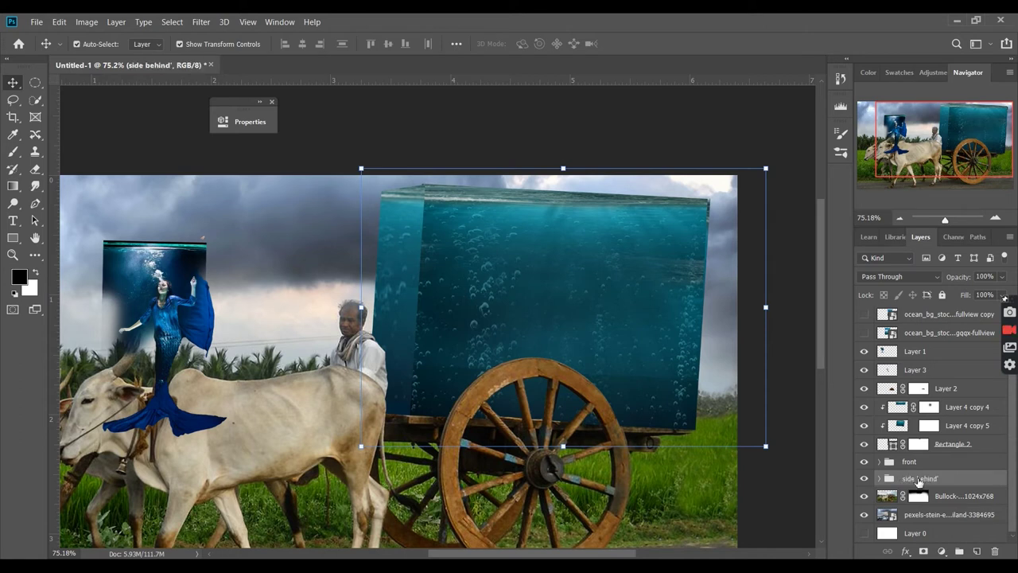
# - Group Rectangle 2 and the side water copies as 'side front', and sample grass green as foreground
pyautogui.click(993, 446)
pyautogui.keyDown('shift'); pyautogui.click(979, 410); pyautogui.keyUp('shift')
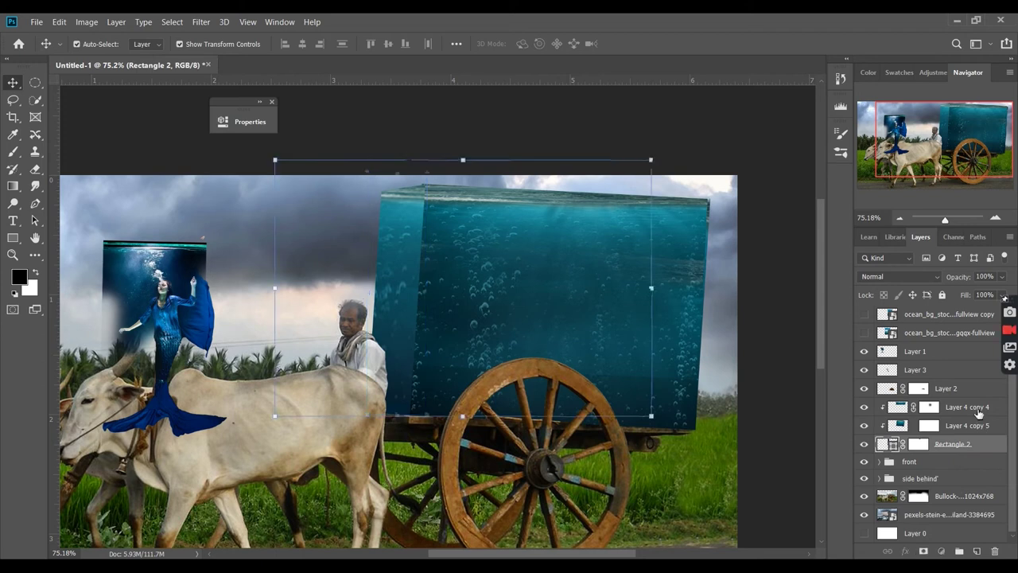
pyautogui.hotkey('ctrl', 'g')
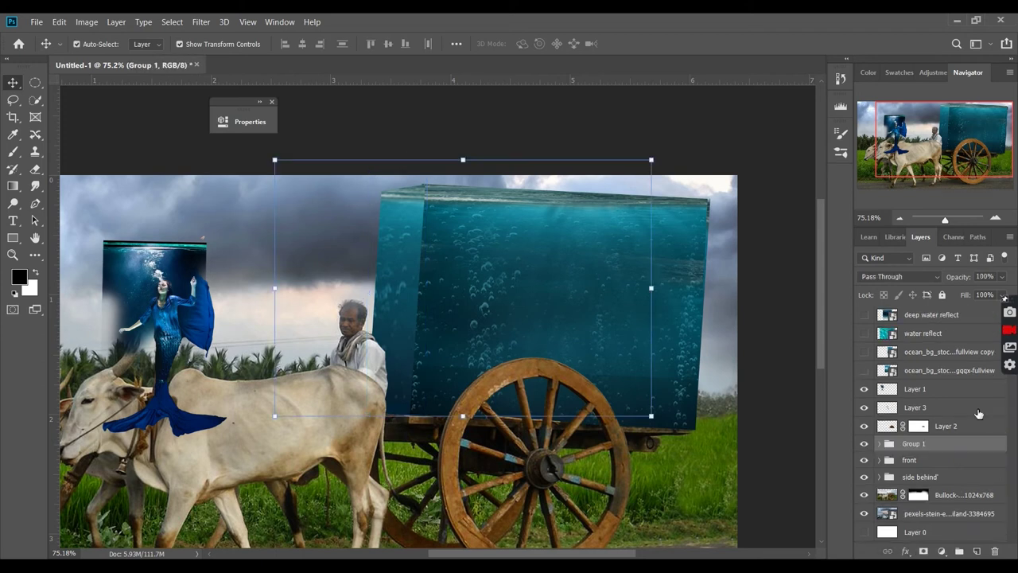
pyautogui.press('i')
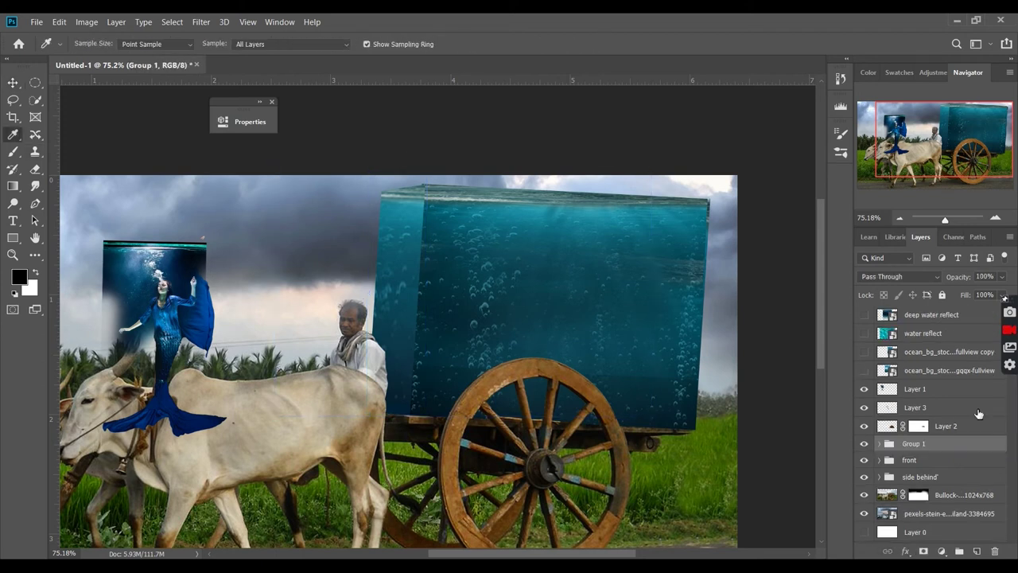
pyautogui.doubleClick(915, 444)
pyautogui.write('side f')
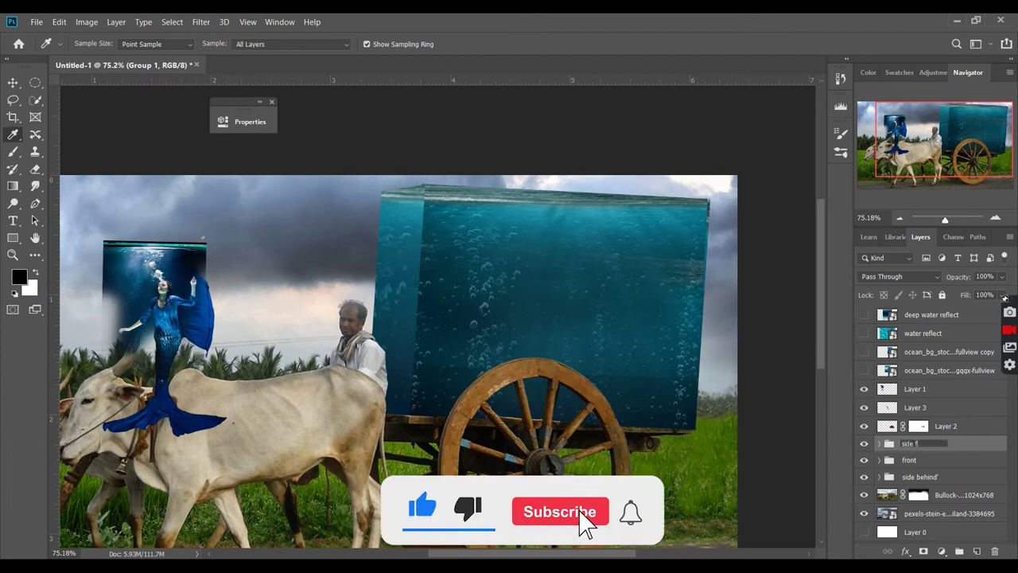
pyautogui.write('ront')
pyautogui.press('Return')
pyautogui.click(632, 467)
pyautogui.press('v')
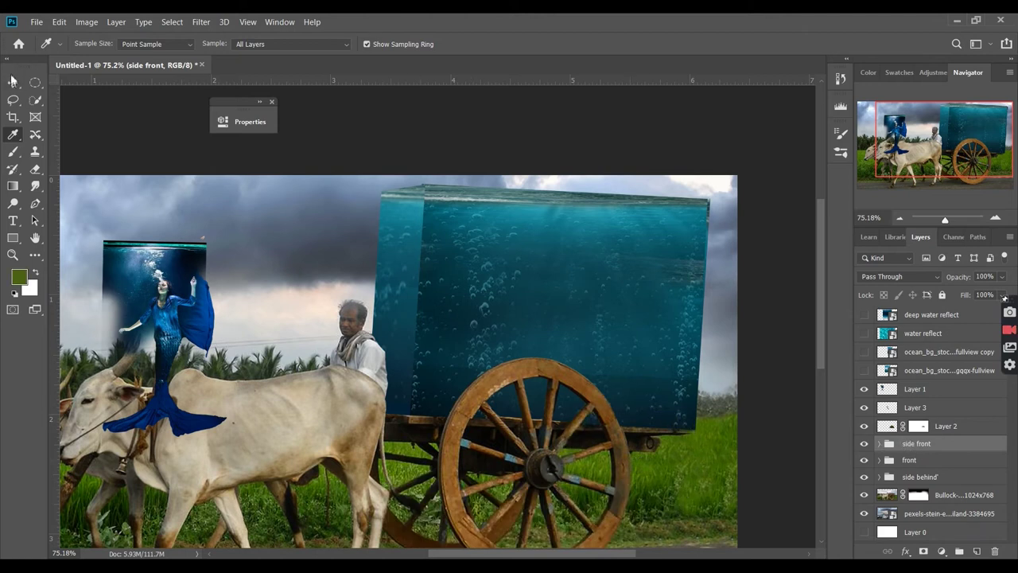
pyautogui.click(949, 433)
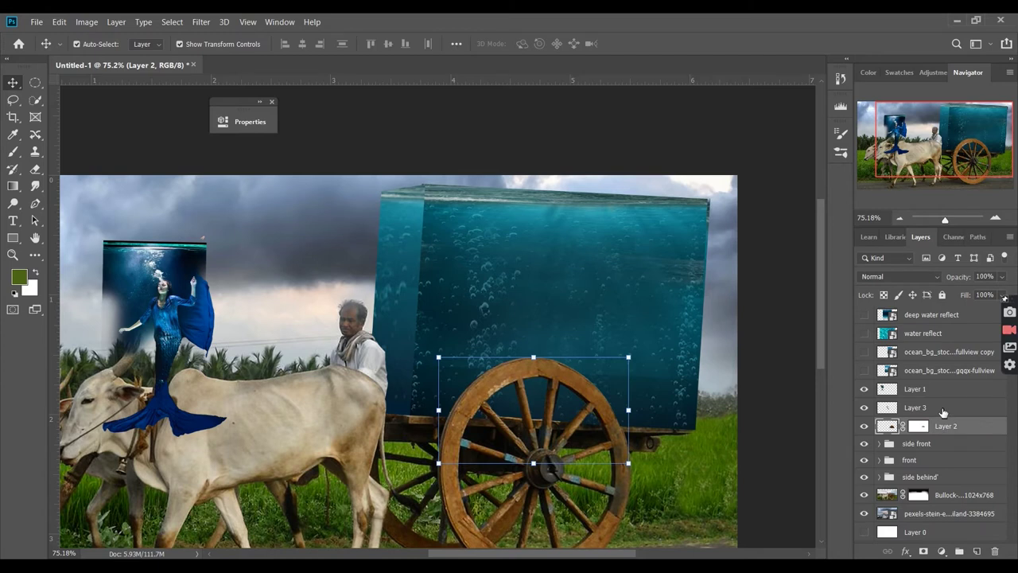
# - Move the mermaid into the water box and enlarge her by about 20%
pyautogui.click(942, 408)
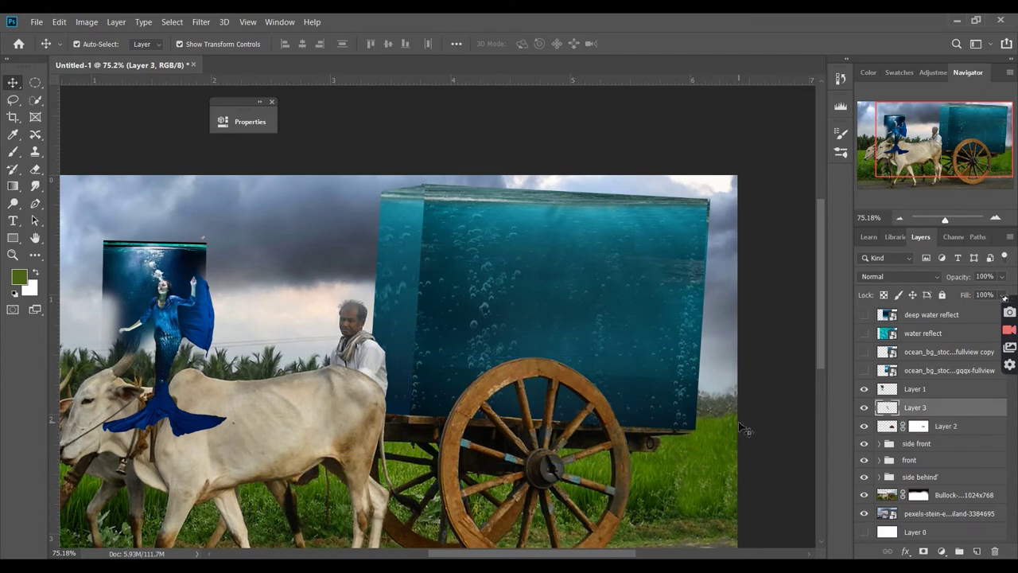
pyautogui.keyDown('ctrl'); pyautogui.click(945, 405); pyautogui.keyUp('ctrl')
pyautogui.moveTo(173, 315); pyautogui.dragTo(562, 290)
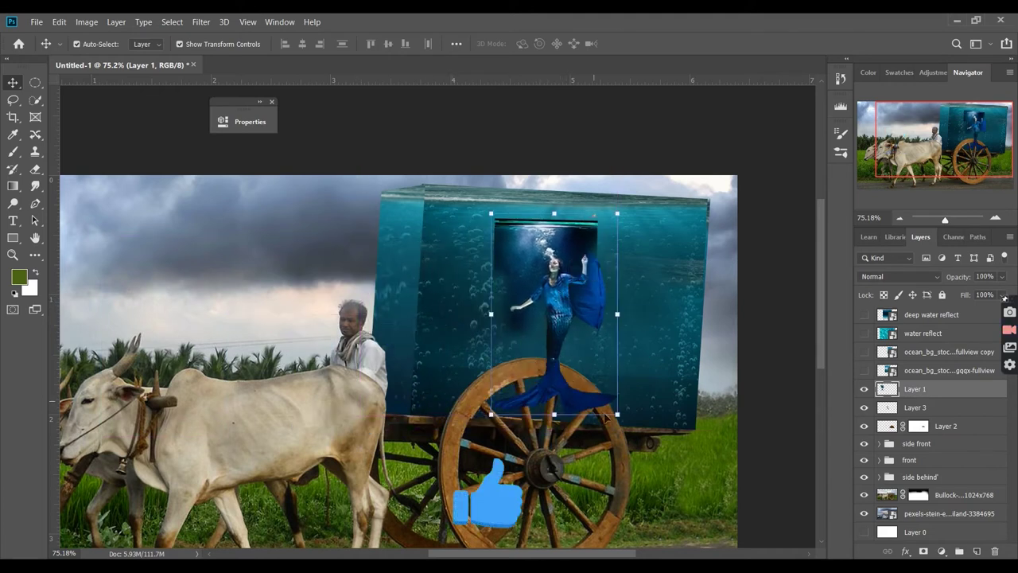
pyautogui.moveTo(613, 415)
pyautogui.mouseDown()
pyautogui.moveTo(664, 434)
pyautogui.moveTo(649, 447)
pyautogui.mouseUp()
pyautogui.moveTo(566, 338)
pyautogui.mouseDown()
pyautogui.moveTo(555, 350)
pyautogui.moveTo(554, 337)
pyautogui.mouseUp()
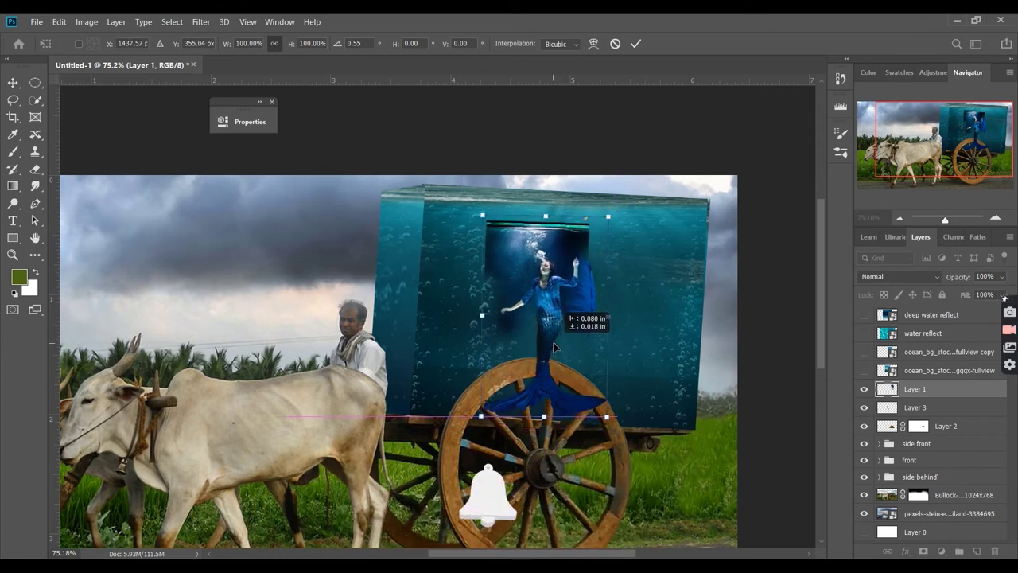
pyautogui.moveTo(546, 216); pyautogui.dragTo(566, 177)
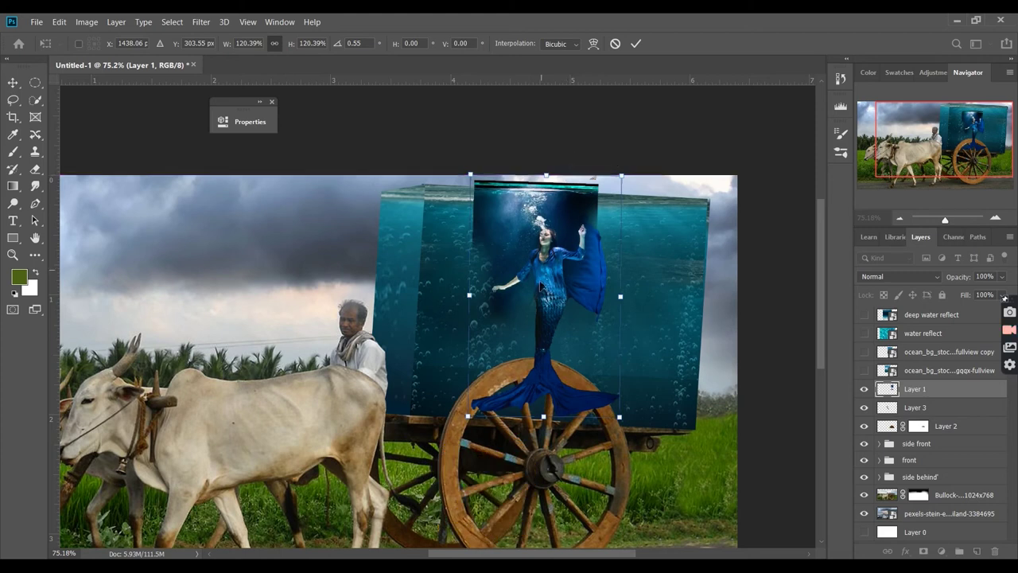
pyautogui.moveTo(544, 298)
pyautogui.mouseDown()
pyautogui.moveTo(568, 302)
pyautogui.moveTo(555, 309)
pyautogui.mouseUp()
# - Adjust the mermaid's rotation back to near upright and move her layer below Layer 2
pyautogui.moveTo(646, 437); pyautogui.dragTo(701, 316)
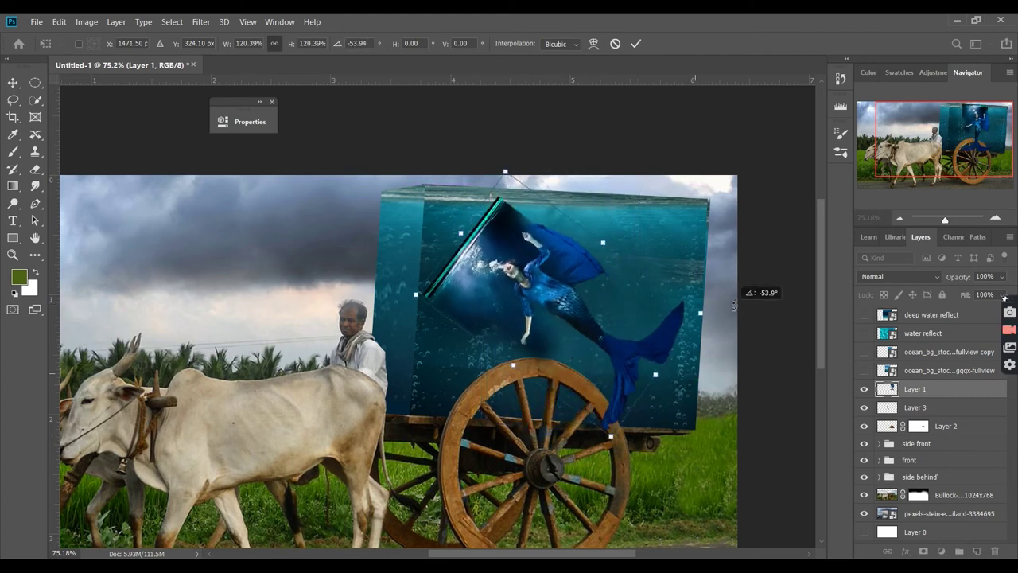
pyautogui.moveTo(577, 332)
pyautogui.mouseDown()
pyautogui.moveTo(611, 315)
pyautogui.moveTo(581, 301)
pyautogui.mouseUp()
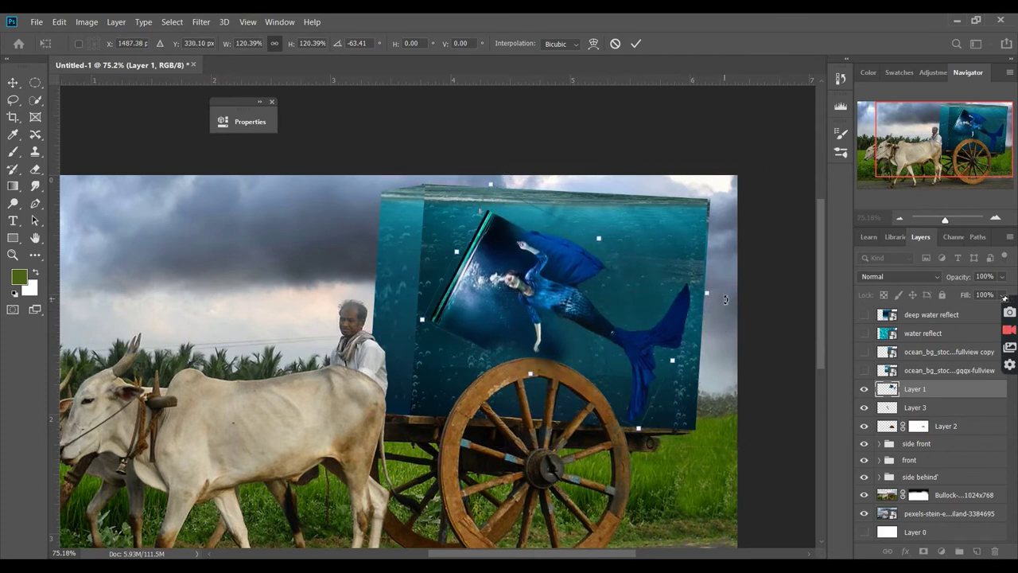
pyautogui.moveTo(724, 314); pyautogui.dragTo(623, 422)
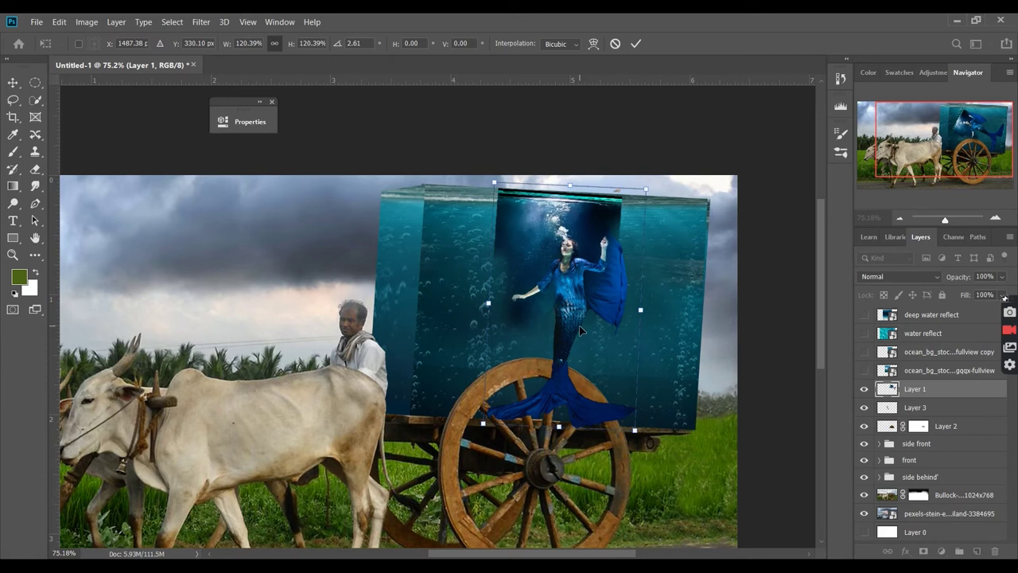
pyautogui.moveTo(580, 331); pyautogui.dragTo(573, 322)
pyautogui.moveTo(931, 392)
pyautogui.mouseDown()
pyautogui.moveTo(927, 413)
pyautogui.moveTo(865, 407)
pyautogui.mouseUp()
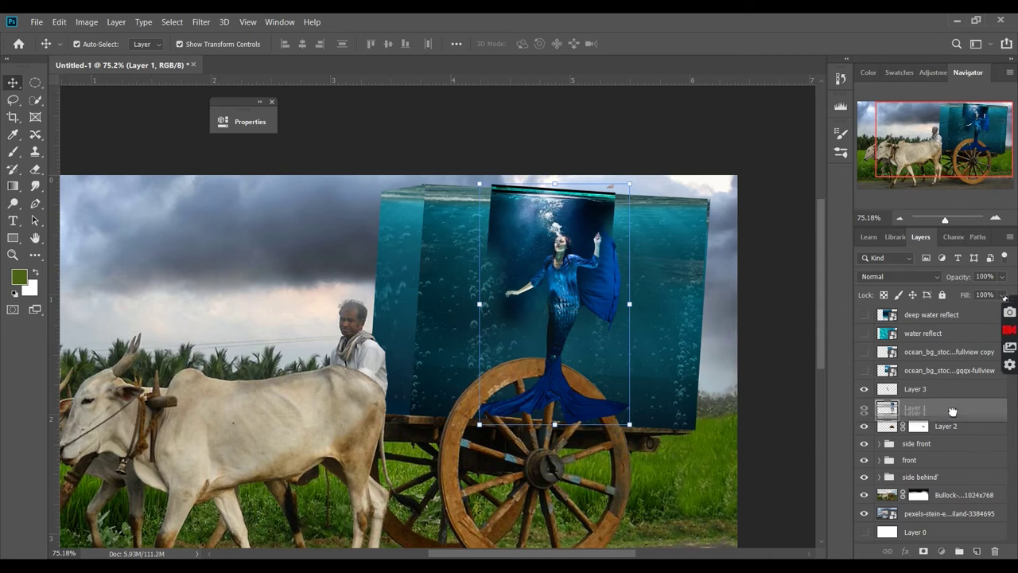
# - Shift the mermaid left and stretch her up to the top of the box
pyautogui.click(753, 377)
pyautogui.moveTo(602, 298); pyautogui.dragTo(574, 304)
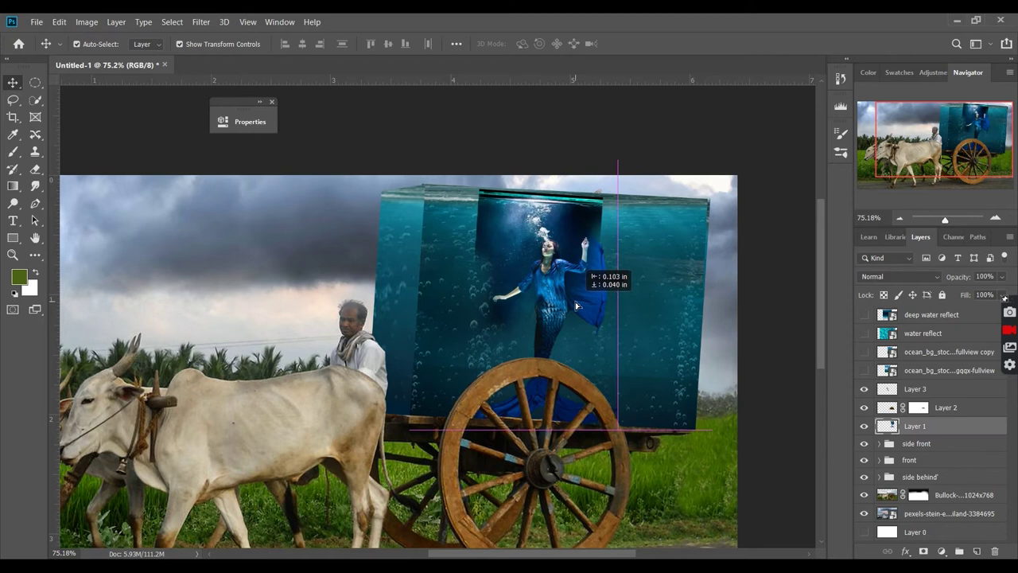
pyautogui.hotkey('ctrl', 't')
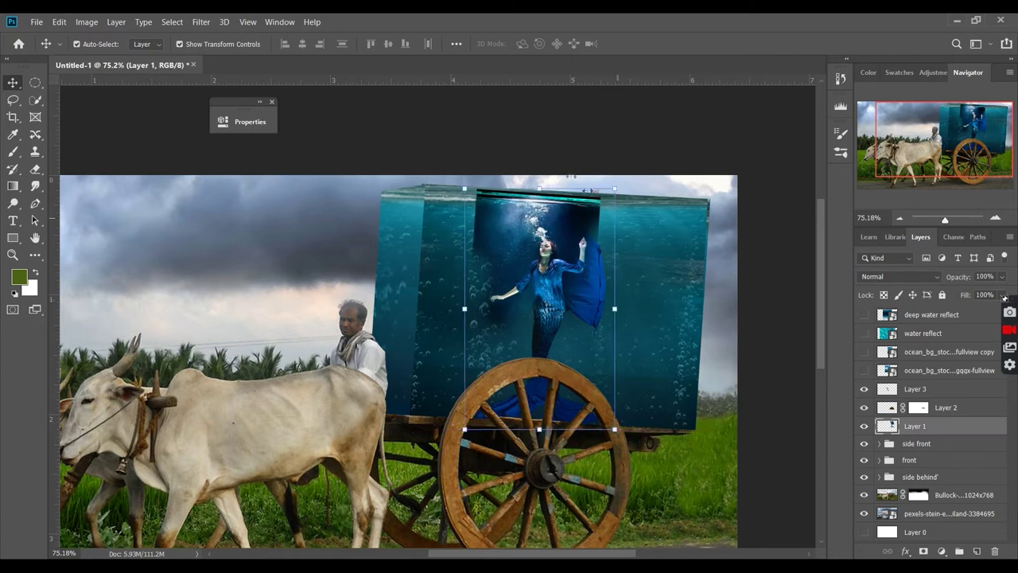
pyautogui.moveTo(543, 188); pyautogui.dragTo(540, 168)
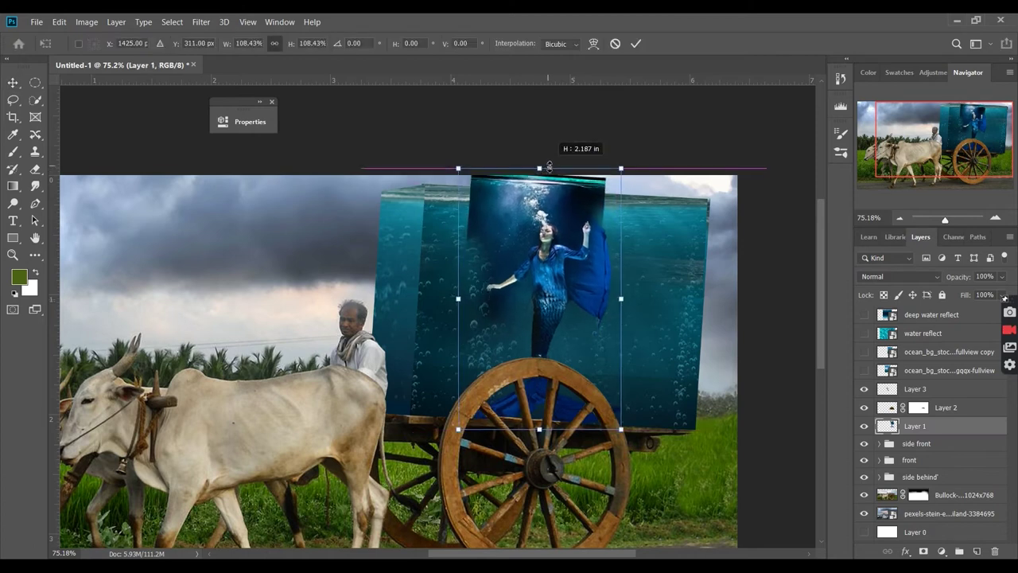
# - Set the mermaid's Layer 1 blend mode to Screen and apply the resize
pyautogui.click(929, 283)
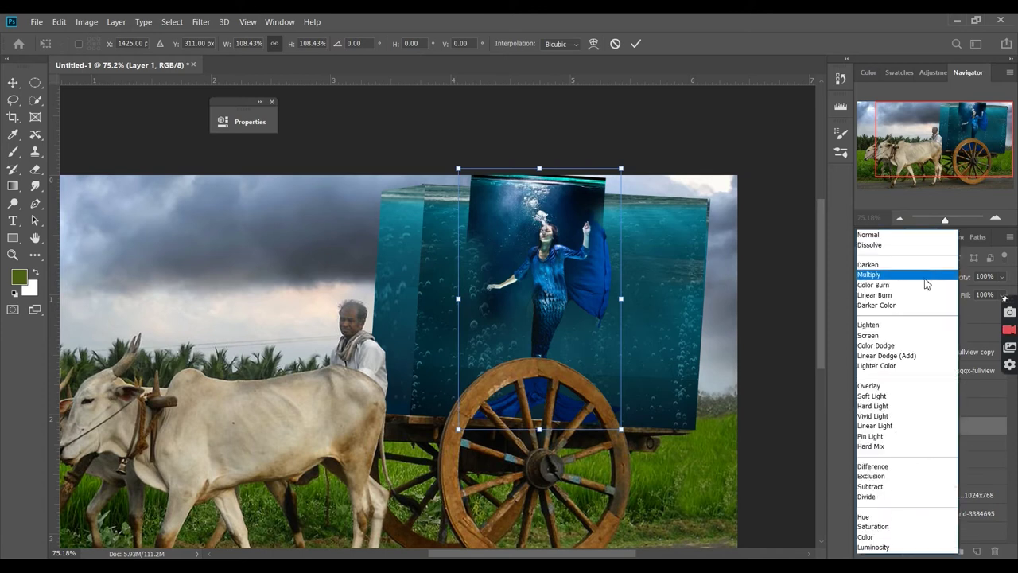
pyautogui.click(927, 276)
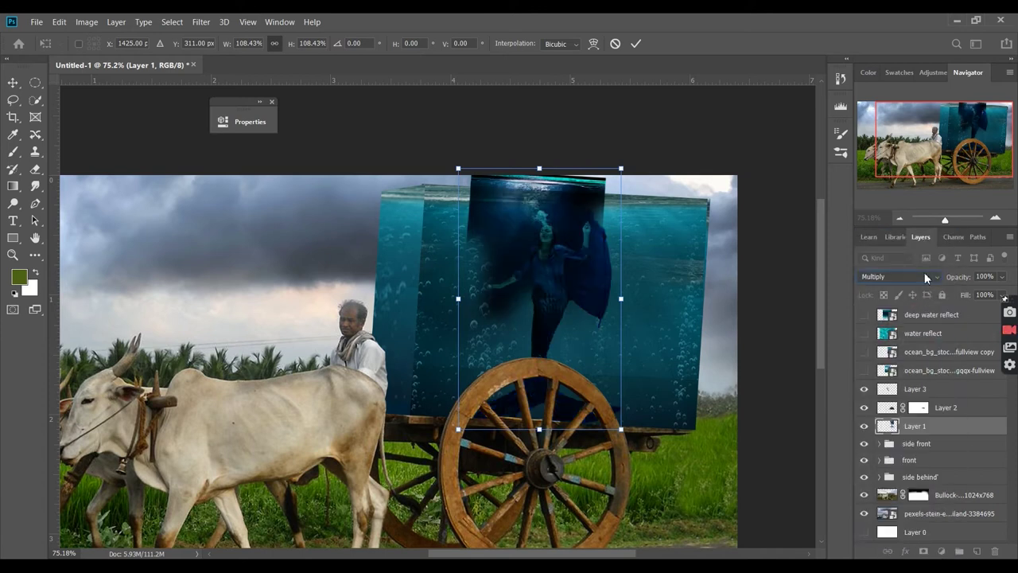
pyautogui.click(920, 276)
pyautogui.click(901, 343)
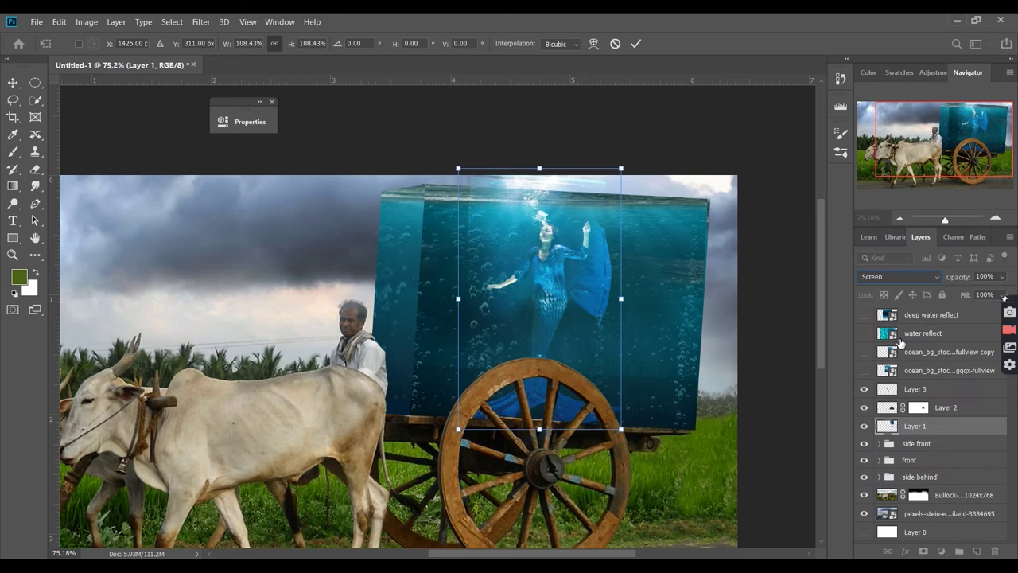
pyautogui.click(763, 305)
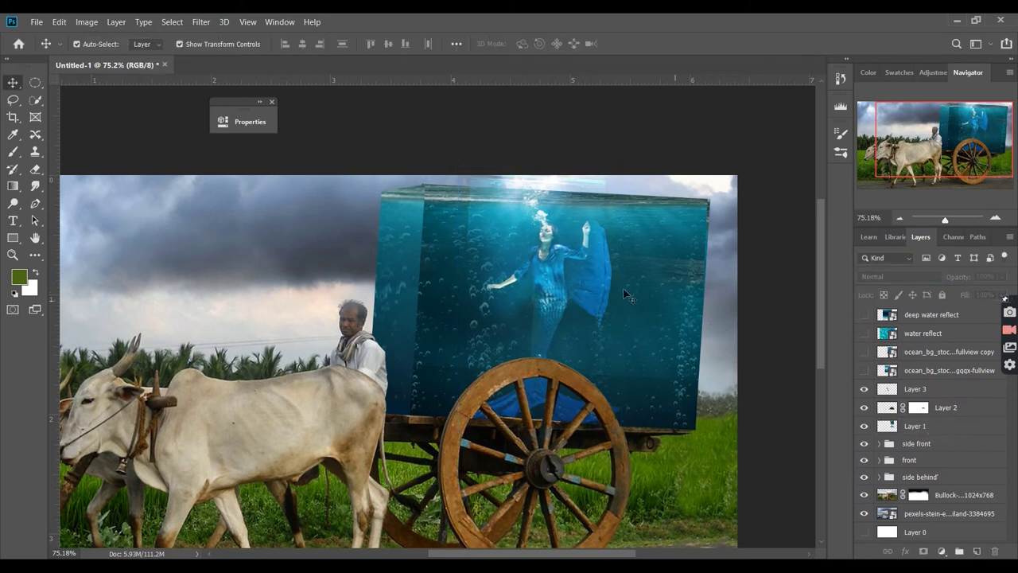
pyautogui.click(572, 271)
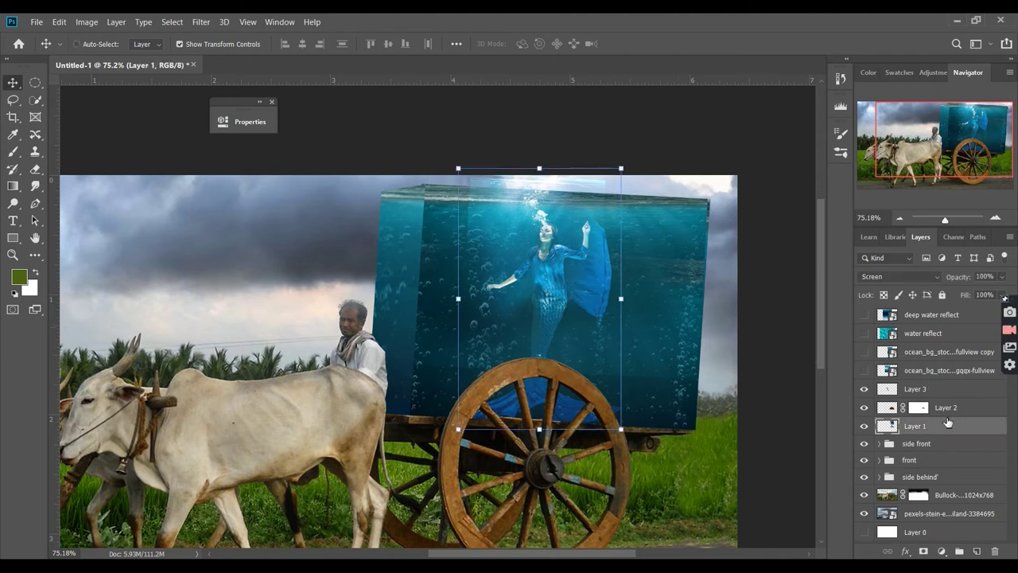
# - Duplicate the mermaid layer, then delete the Layer 1 copy duplicate
pyautogui.hotkey('ctrl', 'j')
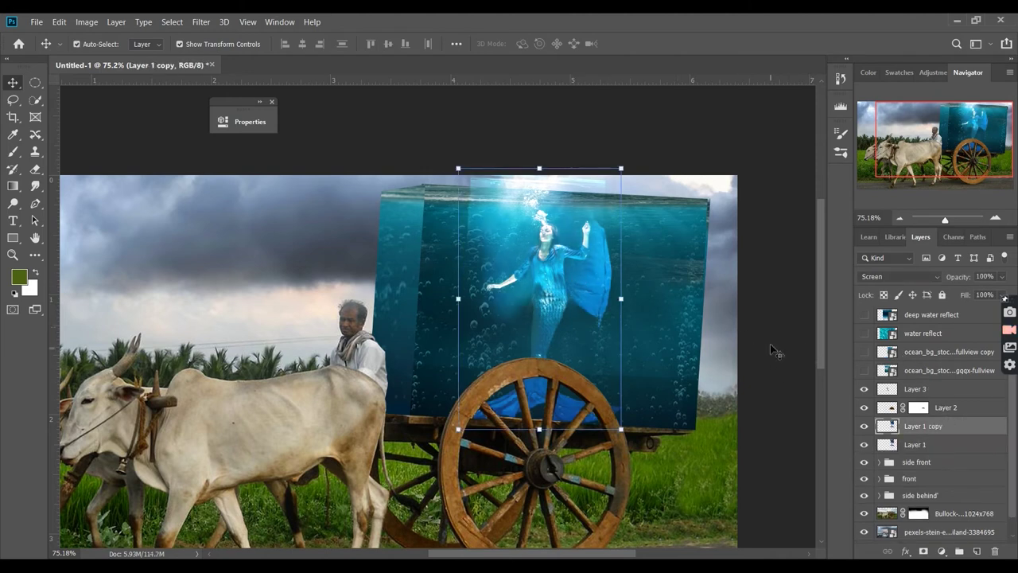
pyautogui.keyDown('ctrl'); pyautogui.click(773, 347); pyautogui.keyUp('ctrl')
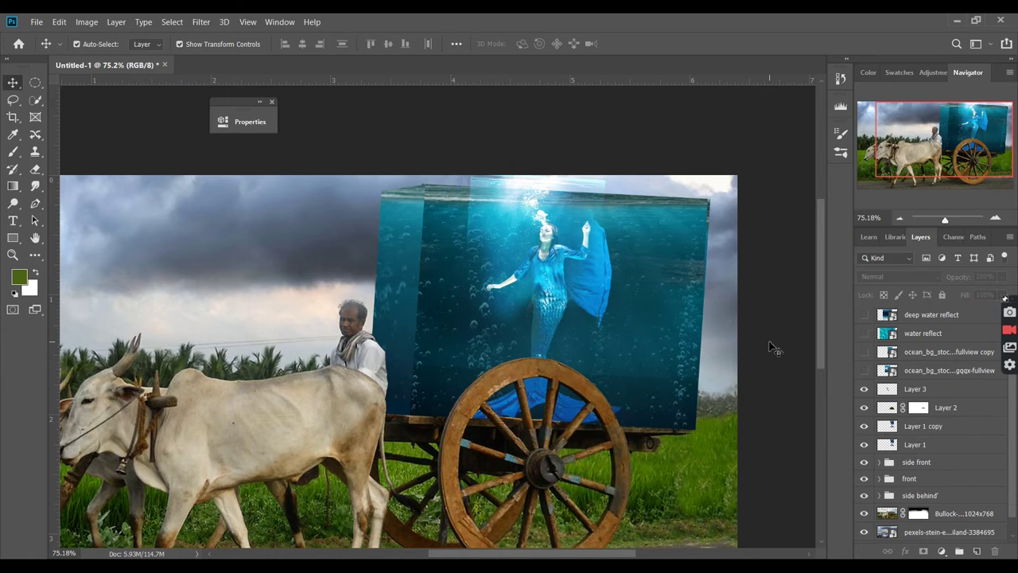
pyautogui.click(568, 291)
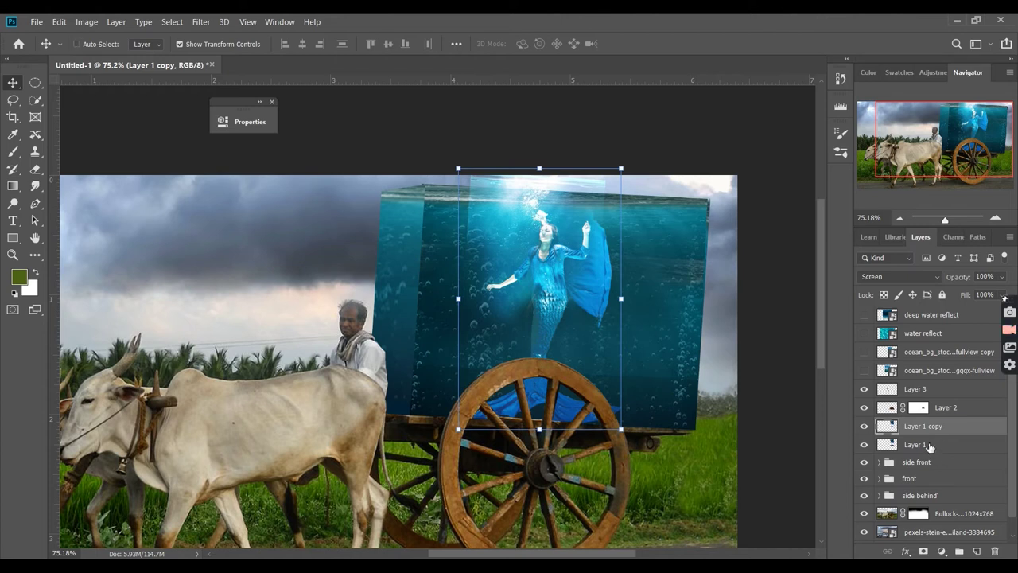
pyautogui.press('Delete')
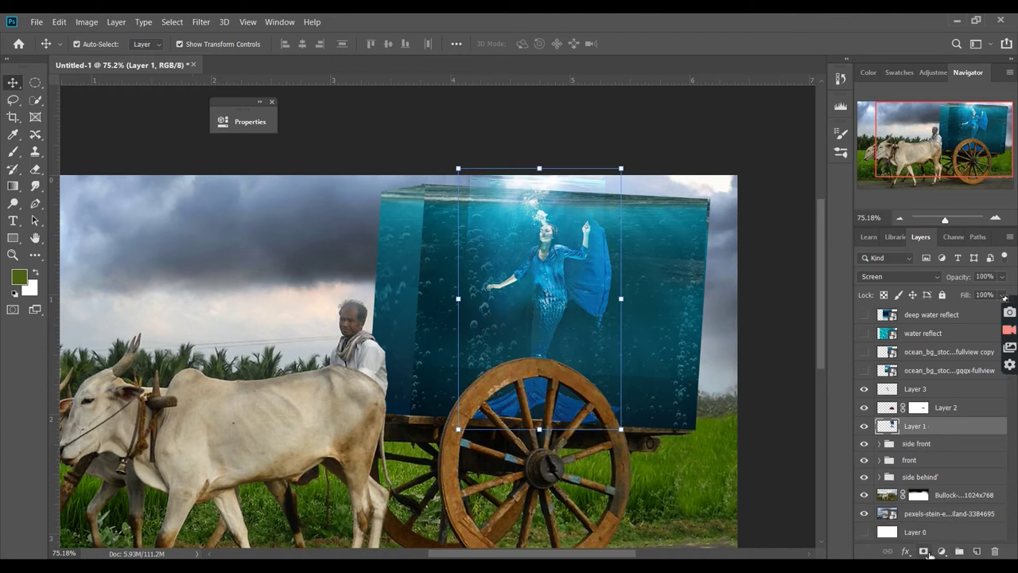
# - Add a layer mask to Layer 1 and paint away the photo's hard edges in black
pyautogui.click(923, 551)
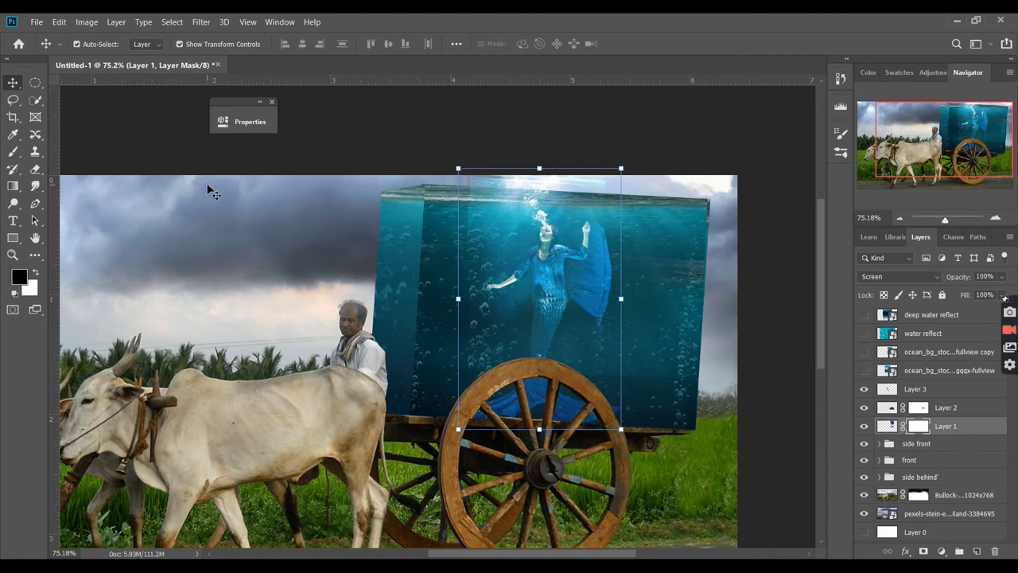
pyautogui.press('b')
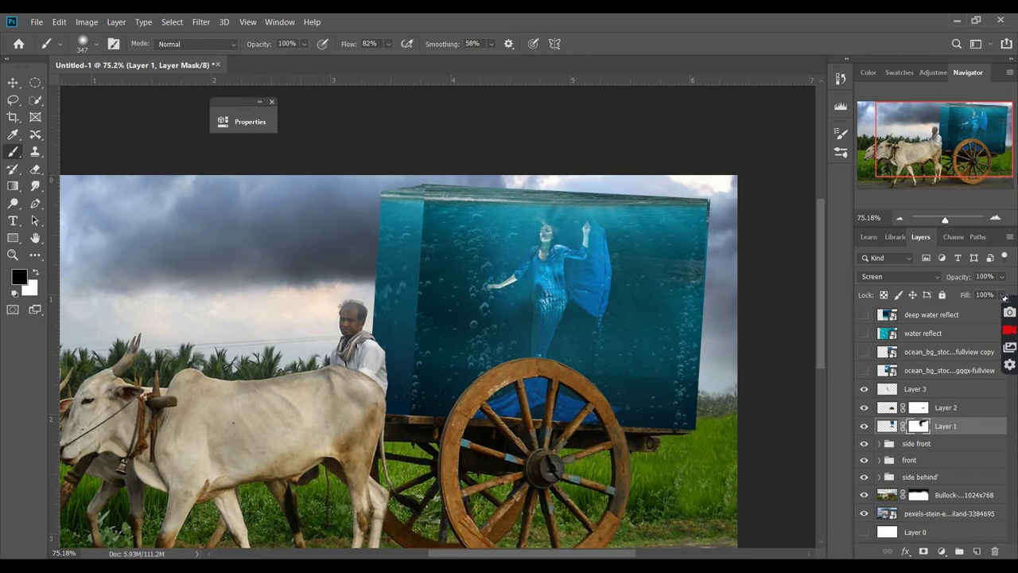
pyautogui.click(13, 85)
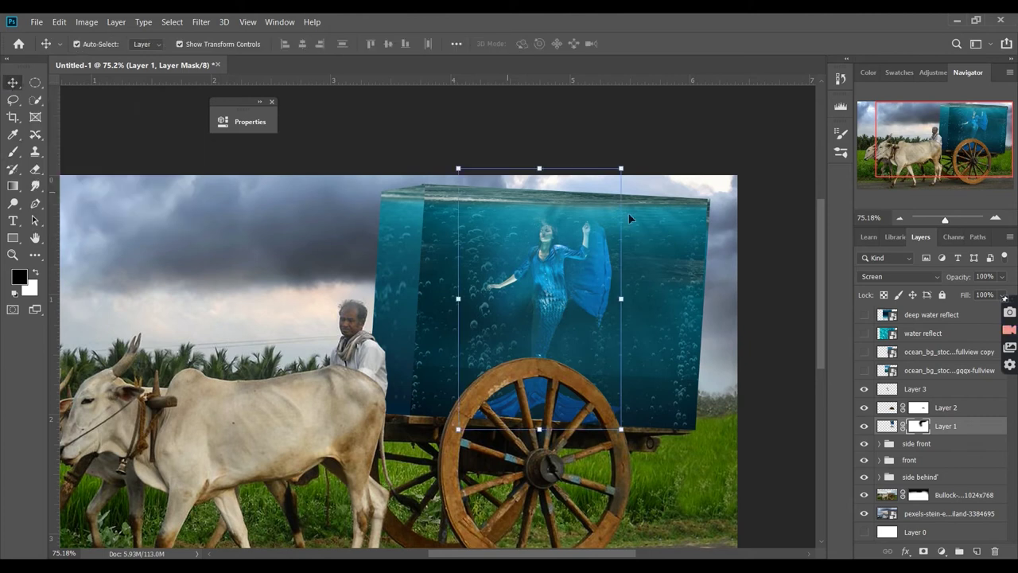
pyautogui.click(760, 232)
pyautogui.click(547, 247)
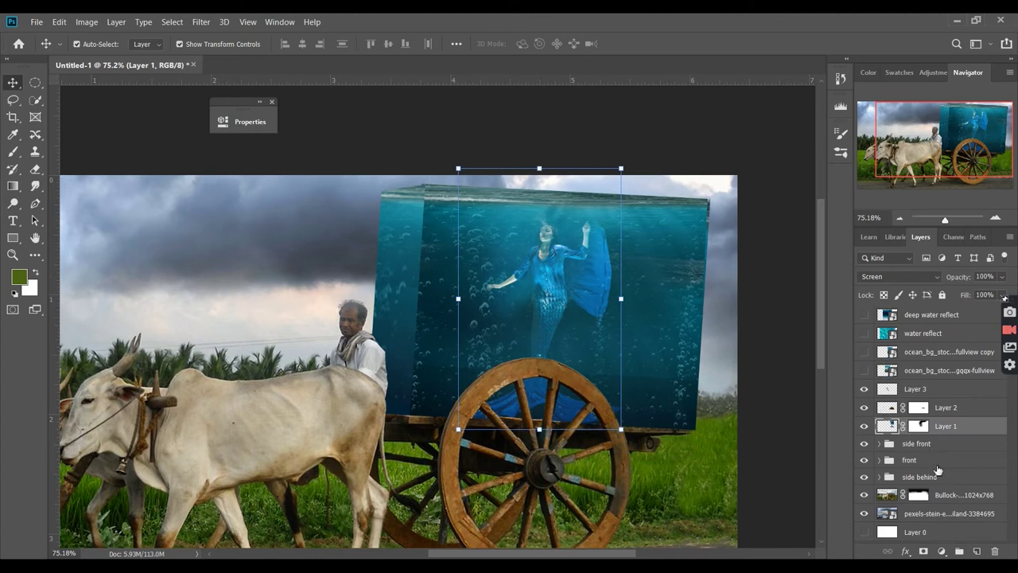
# - Duplicate the masked mermaid layer as Layer 1 copy in Screen blend mode
pyautogui.hotkey('ctrl', 'j')
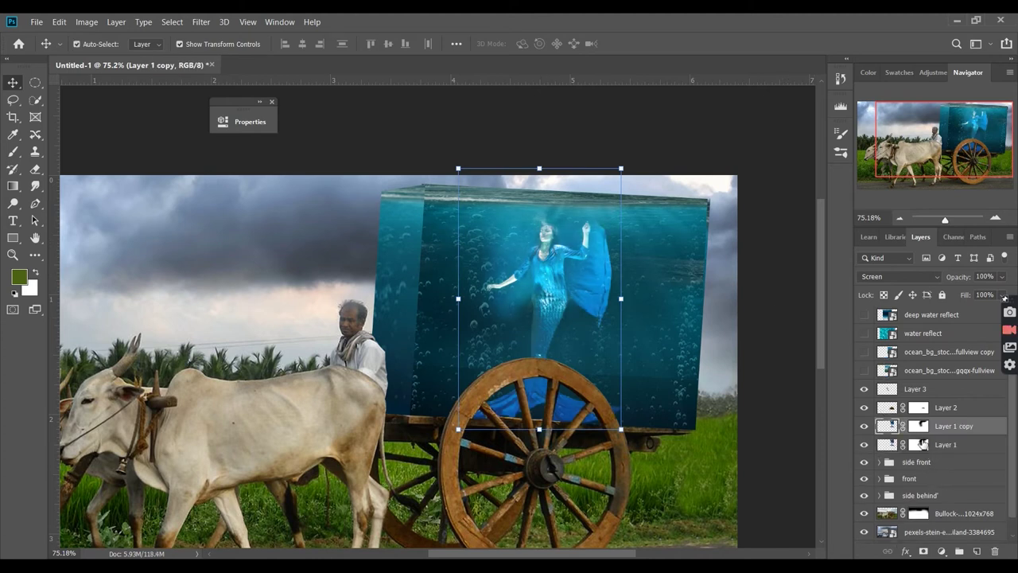
pyautogui.click(778, 302)
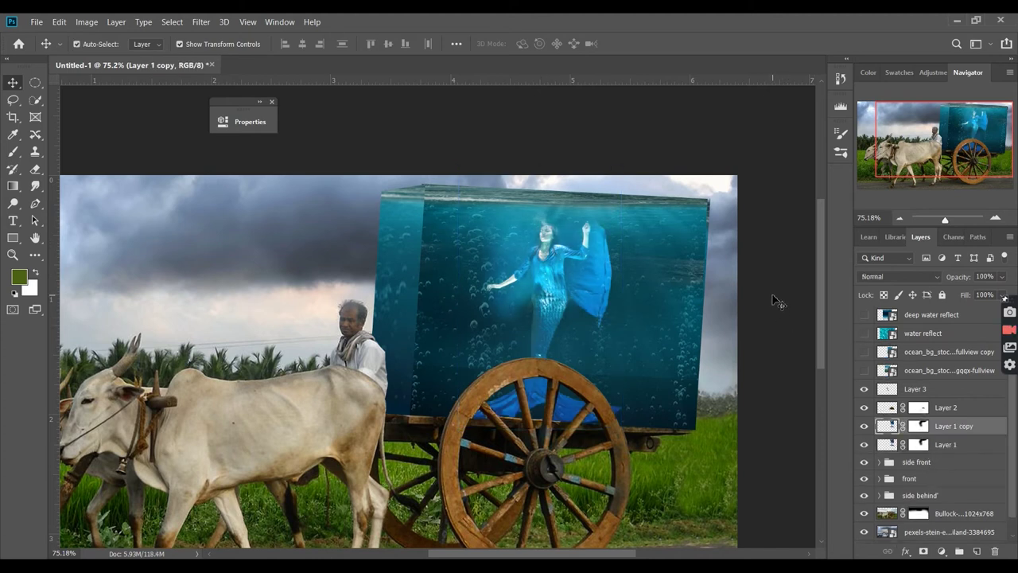
pyautogui.click(949, 430)
pyautogui.click(911, 278)
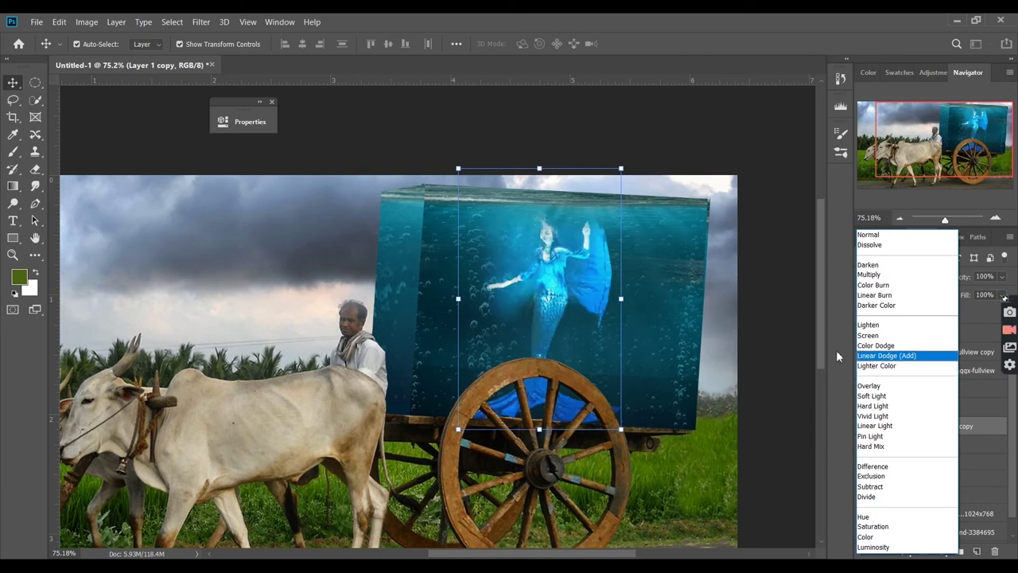
pyautogui.click(880, 335)
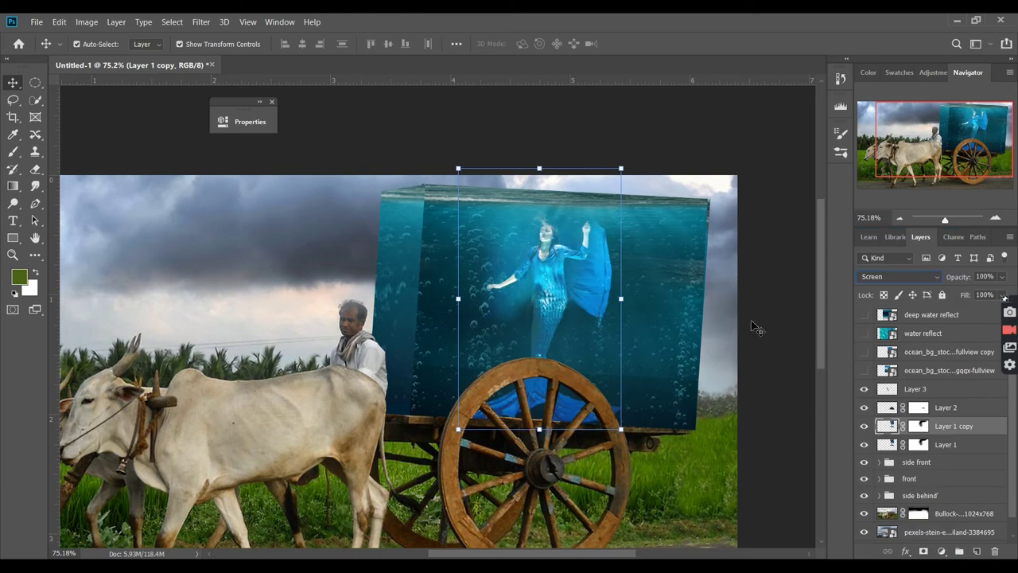
pyautogui.click(750, 320)
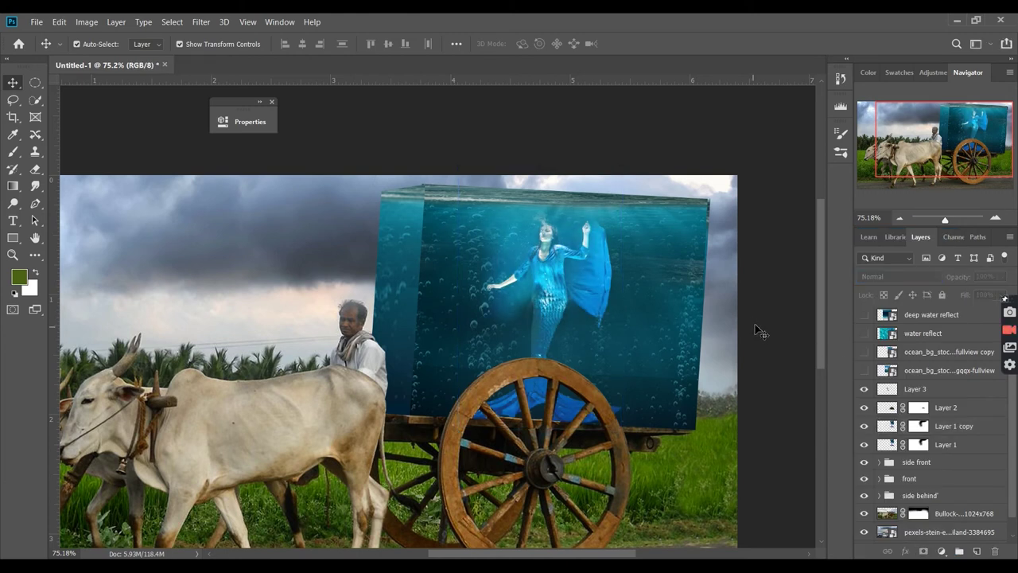
pyautogui.click(960, 427)
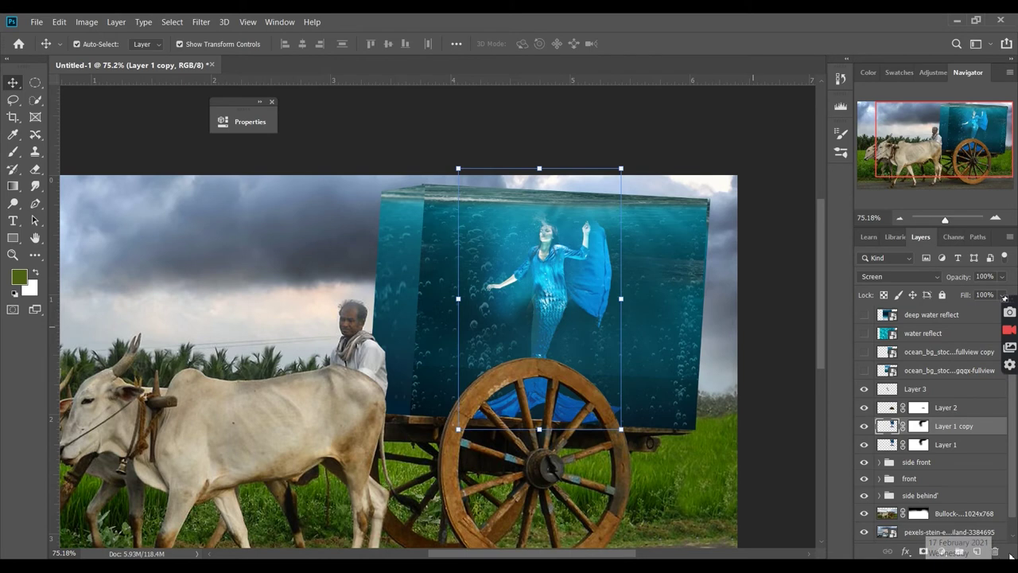
# - Add a Levels 1 adjustment clipped to Layer 1 copy, leaving output levels at 0–255
pyautogui.click(943, 552)
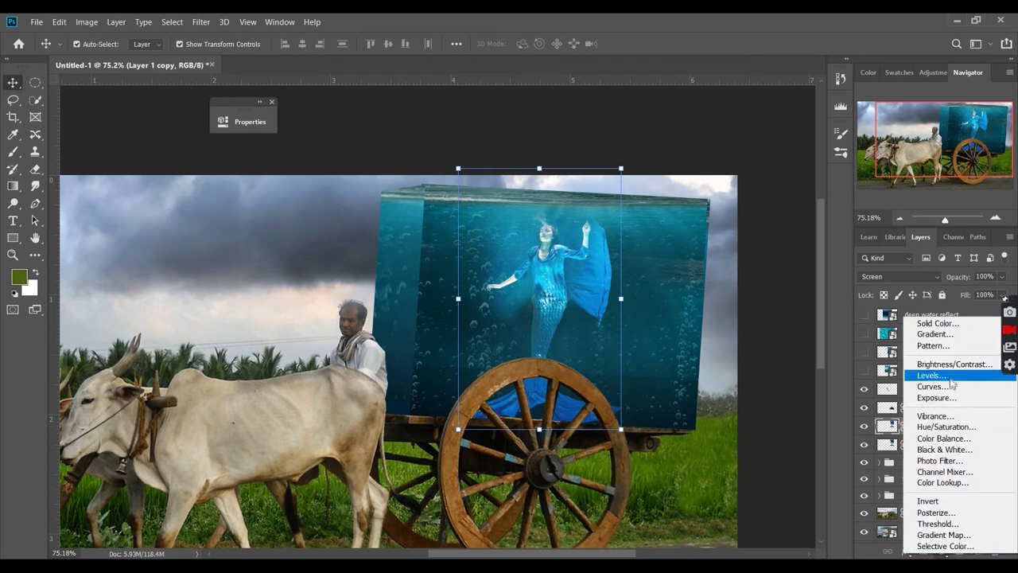
pyautogui.click(948, 376)
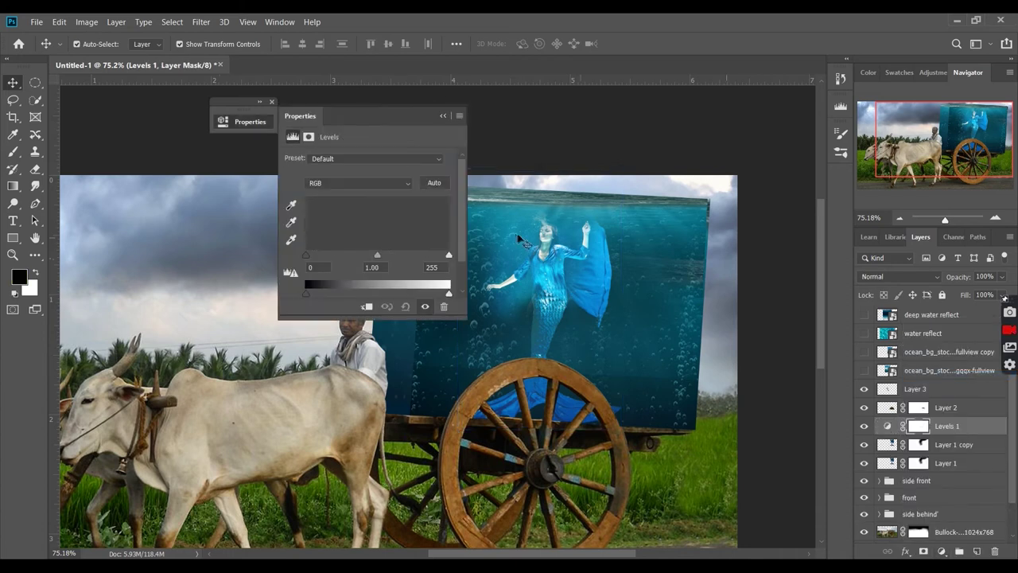
pyautogui.moveTo(449, 294)
pyautogui.mouseDown()
pyautogui.moveTo(411, 294)
pyautogui.moveTo(450, 293)
pyautogui.mouseUp()
pyautogui.click(367, 306)
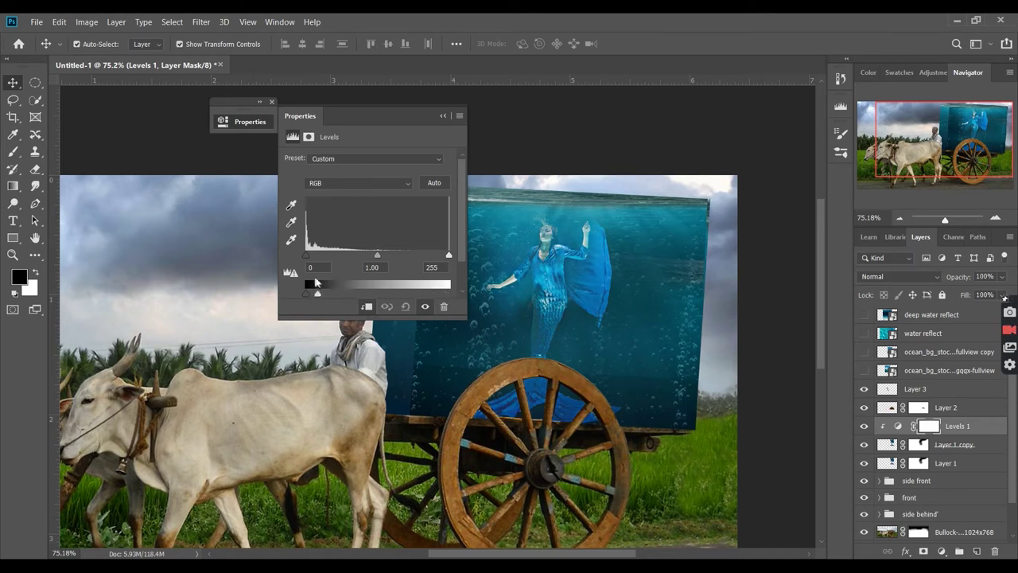
pyautogui.moveTo(305, 293); pyautogui.dragTo(419, 288)
pyautogui.hotkey('ctrl', 'z')
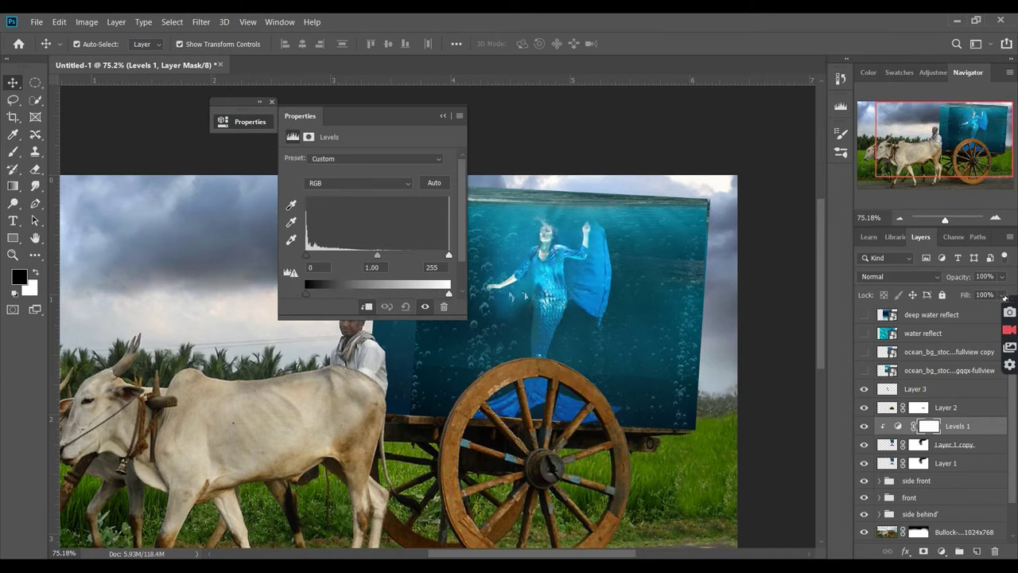
pyautogui.click(443, 116)
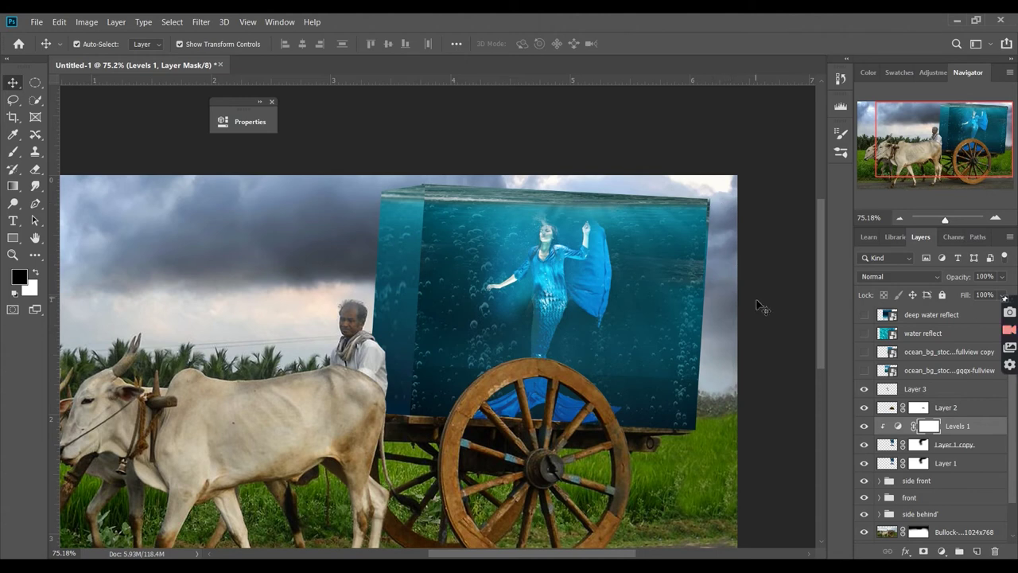
pyautogui.scroll(-3, 692, 316)
pyautogui.scroll(1, 692, 318)
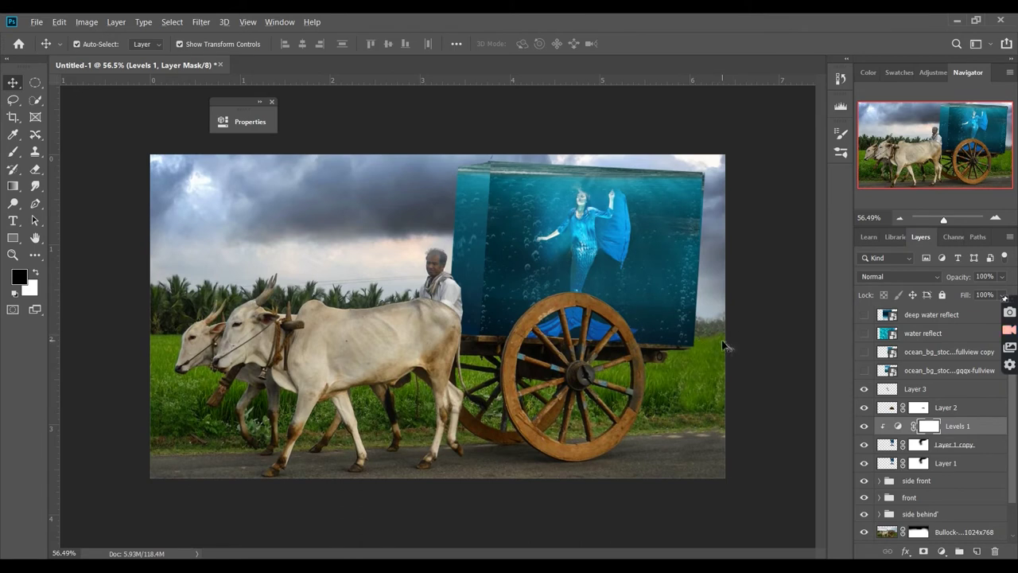
pyautogui.scroll(1, 724, 344)
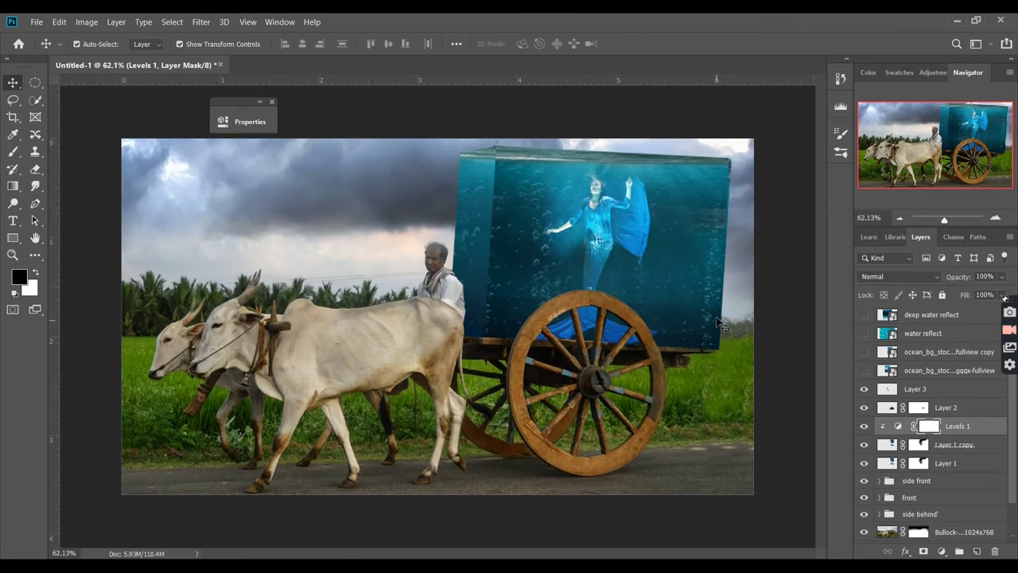
# - Compare the original and copied ocean background layers, ending with both hidden
pyautogui.click(482, 206)
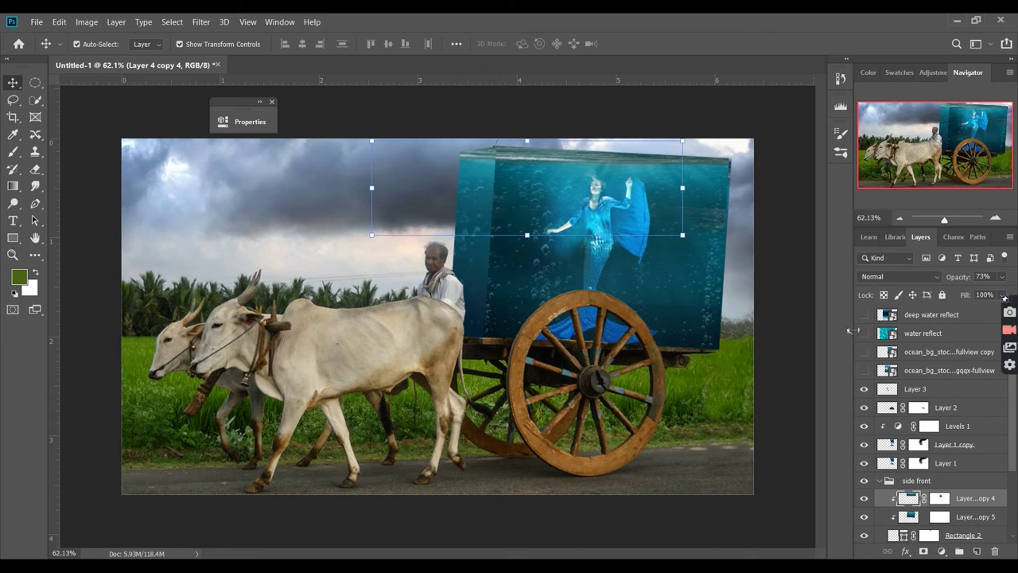
pyautogui.click(864, 370)
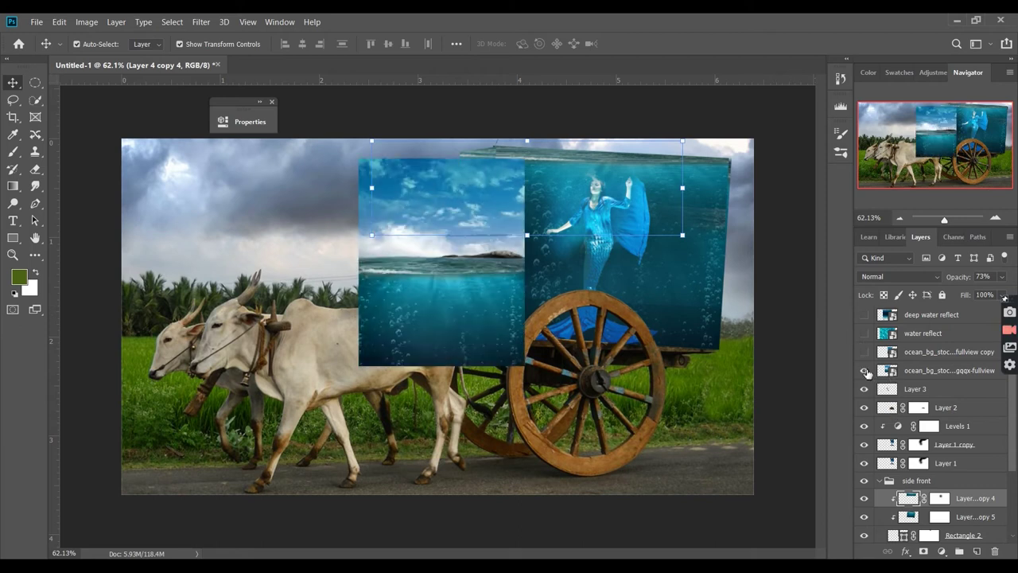
pyautogui.click(864, 370)
pyautogui.click(865, 352)
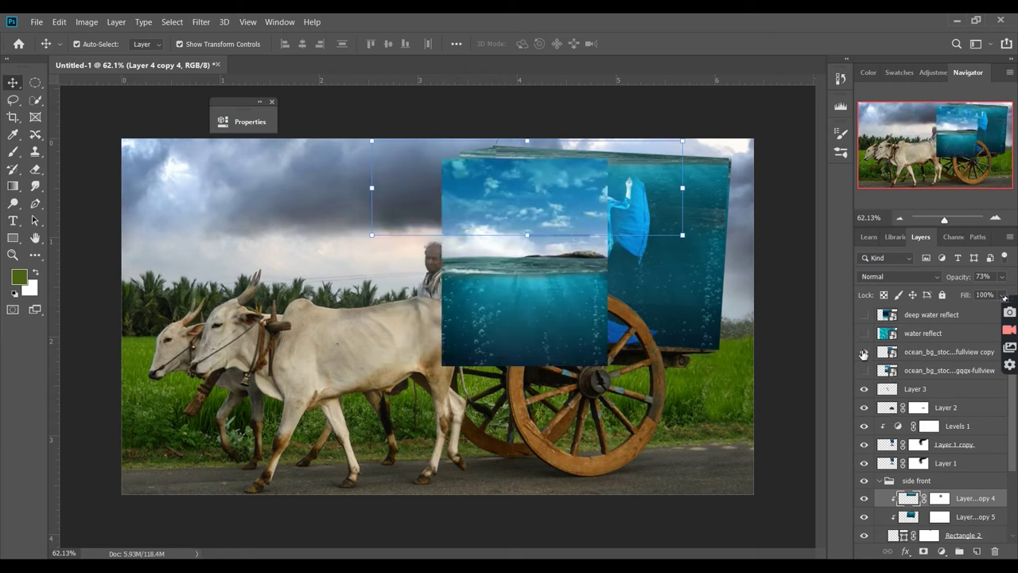
pyautogui.click(865, 352)
pyautogui.click(864, 370)
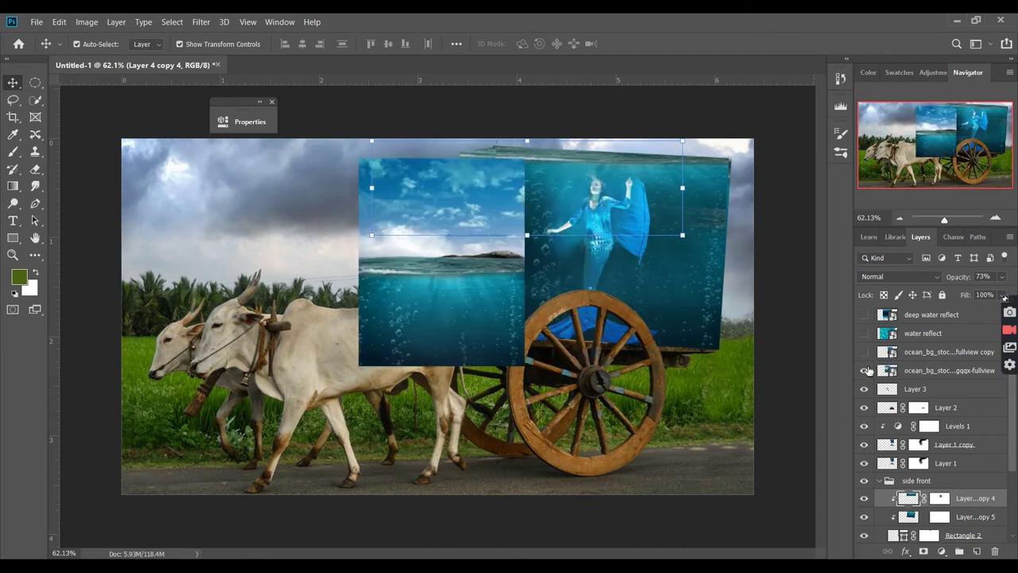
pyautogui.click(865, 351)
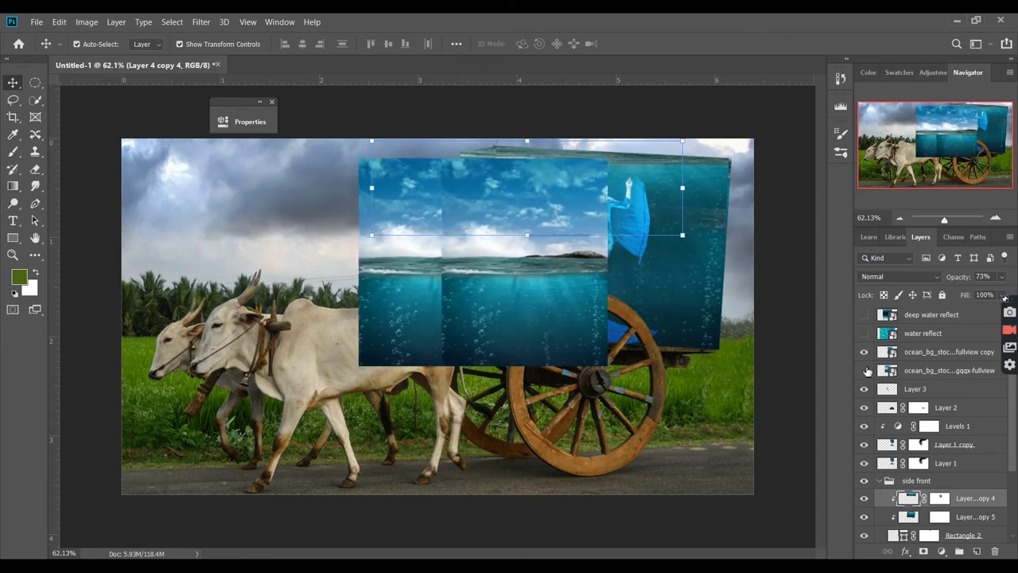
pyautogui.click(865, 370)
pyautogui.click(865, 351)
# - Delete both ocean background layers and preview the deep water reflect texture
pyautogui.click(943, 370)
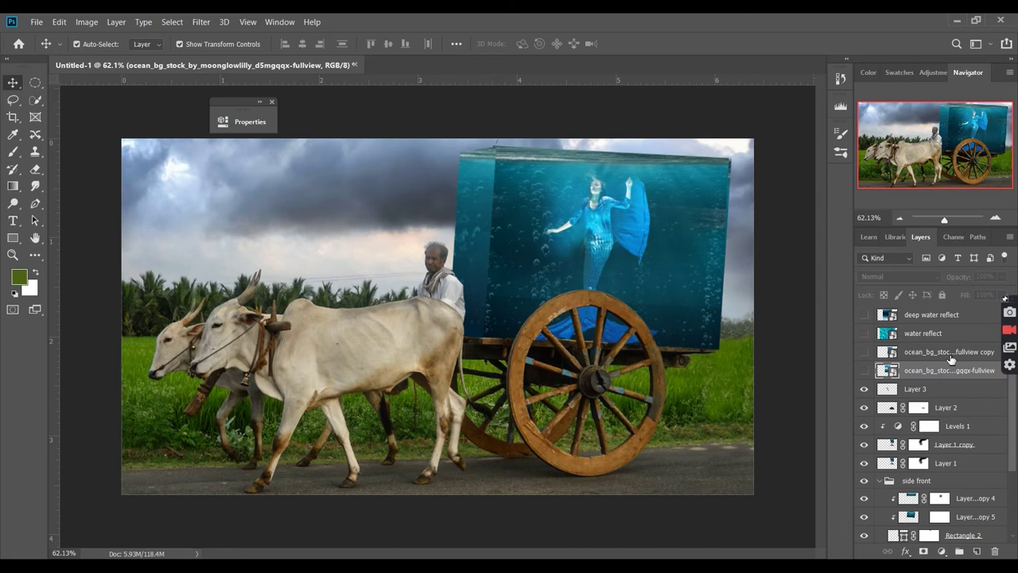
pyautogui.click(952, 358)
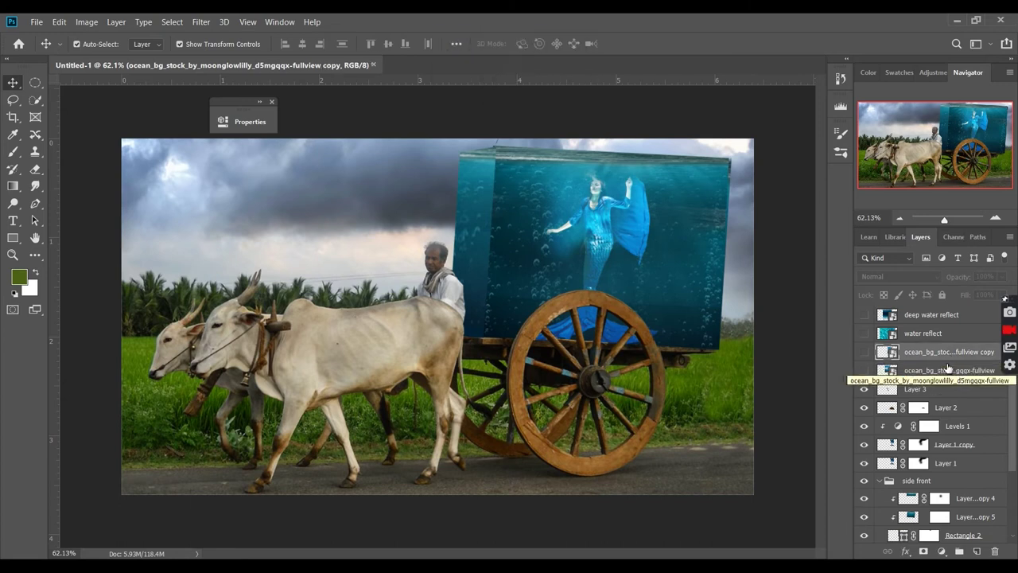
pyautogui.press('capslock')
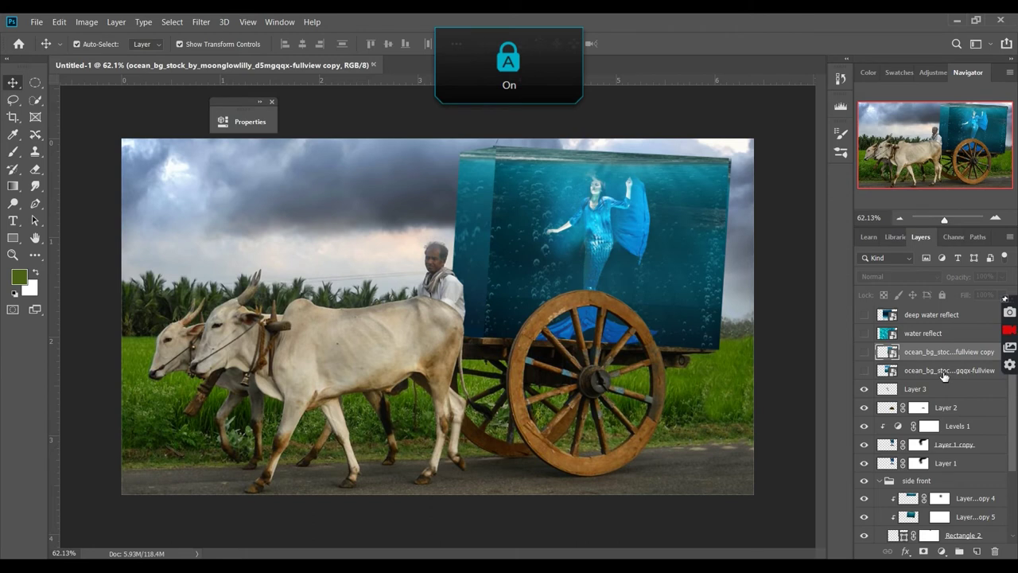
pyautogui.keyDown('ctrl'); pyautogui.click(944, 371); pyautogui.keyUp('ctrl')
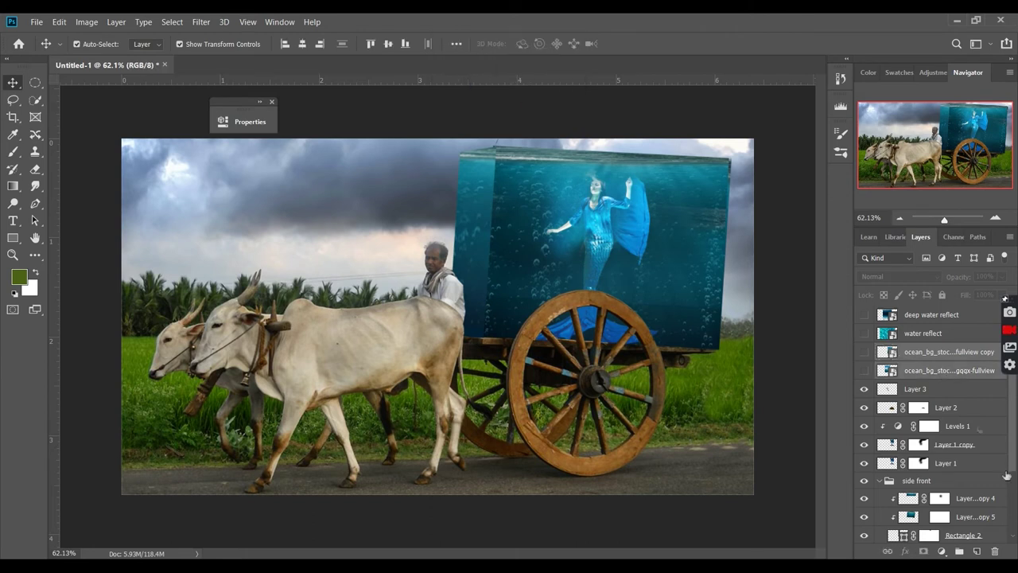
pyautogui.click(996, 550)
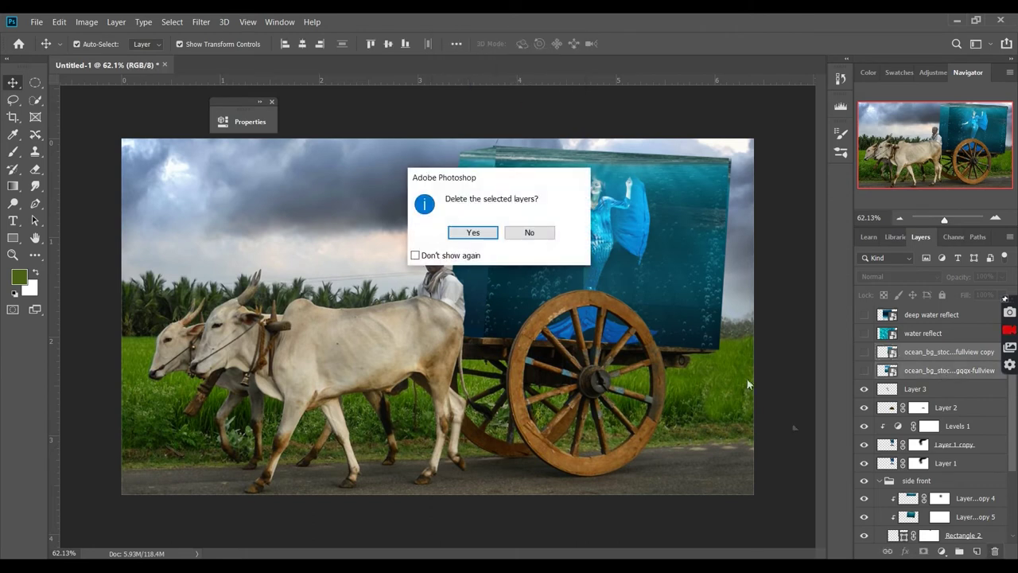
pyautogui.click(481, 232)
pyautogui.click(764, 375)
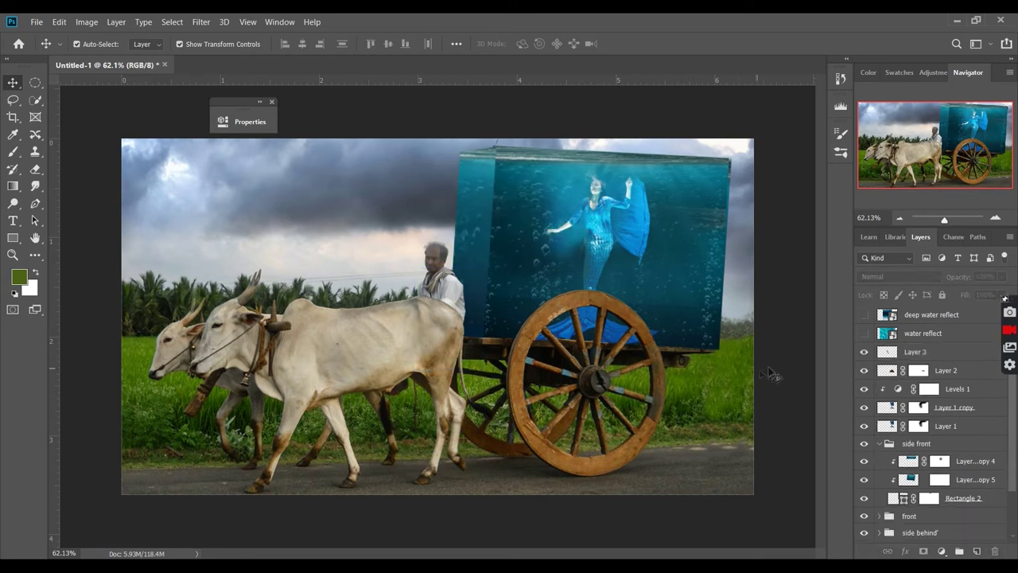
pyautogui.click(872, 338)
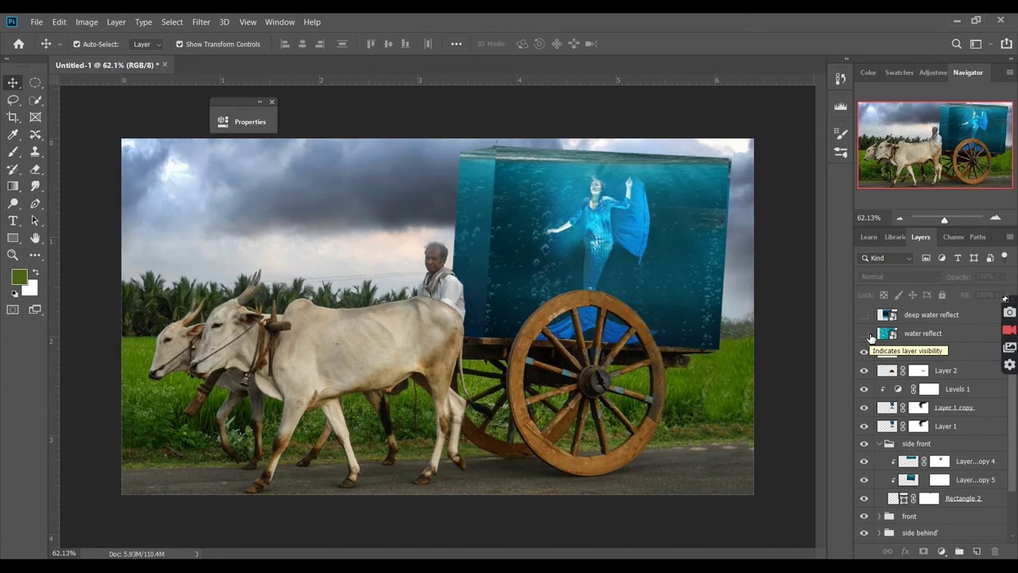
# - Show the deep water reflect layer and bring it to the top of the stack
pyautogui.click(864, 315)
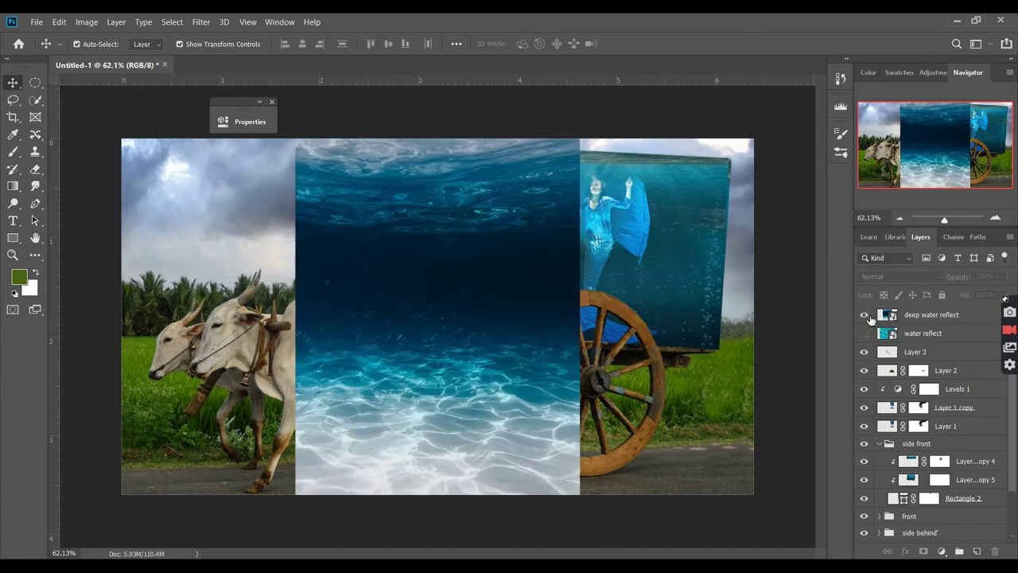
pyautogui.moveTo(529, 217); pyautogui.dragTo(628, 217)
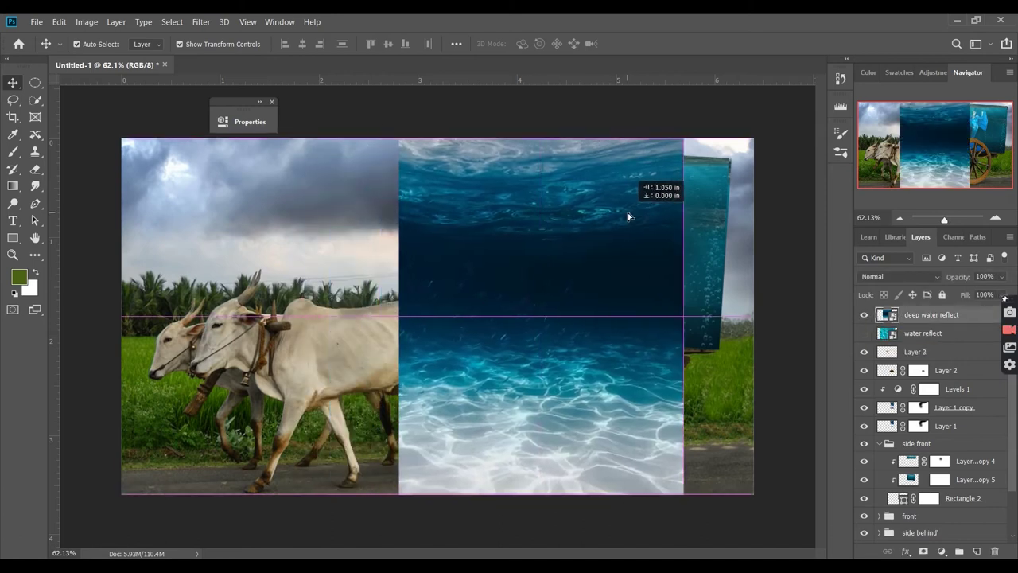
pyautogui.moveTo(938, 324); pyautogui.dragTo(940, 513)
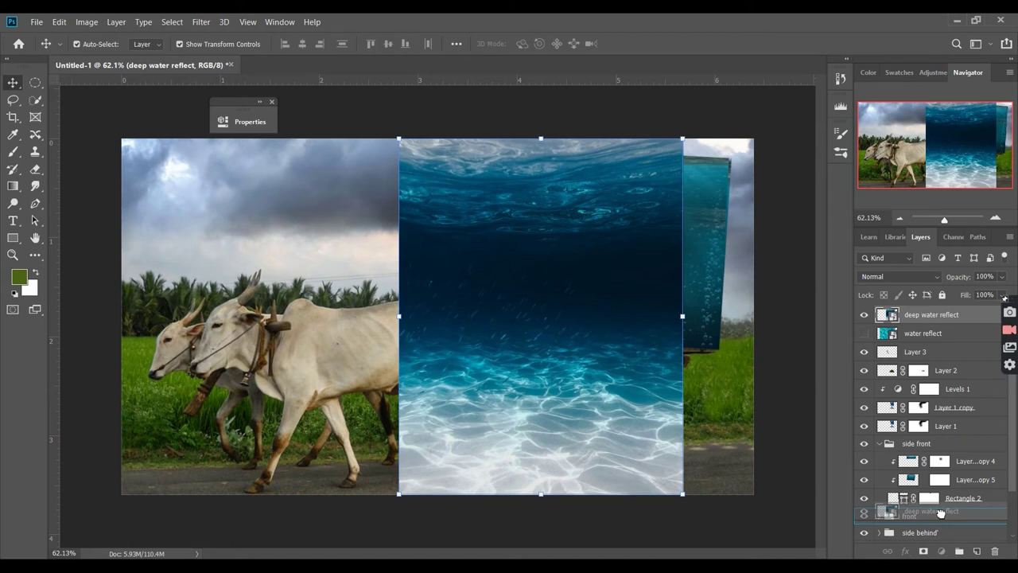
pyautogui.moveTo(940, 513); pyautogui.dragTo(938, 506)
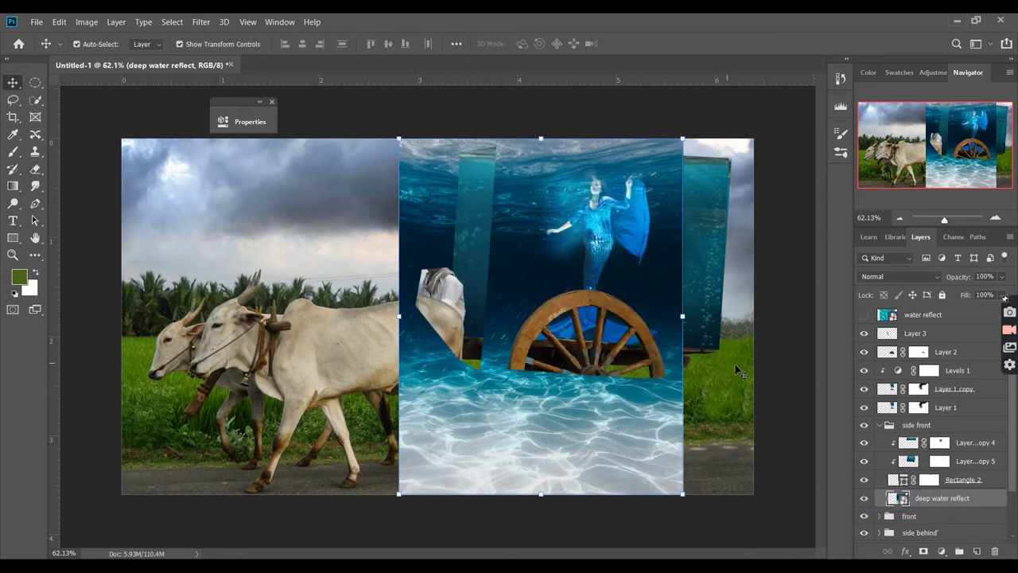
pyautogui.hotkey('ctrl', 'shift', ']')
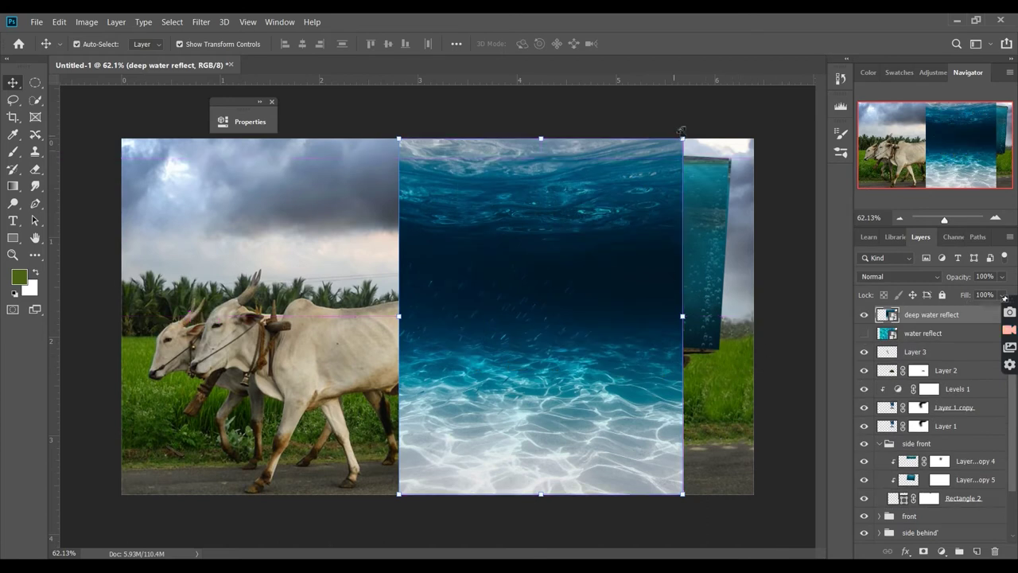
# - Shrink, tilt about 3.45° and widen the water texture over the box front
pyautogui.moveTo(684, 140); pyautogui.dragTo(541, 318)
pyautogui.moveTo(525, 377)
pyautogui.mouseDown()
pyautogui.moveTo(585, 218)
pyautogui.moveTo(600, 228)
pyautogui.mouseUp()
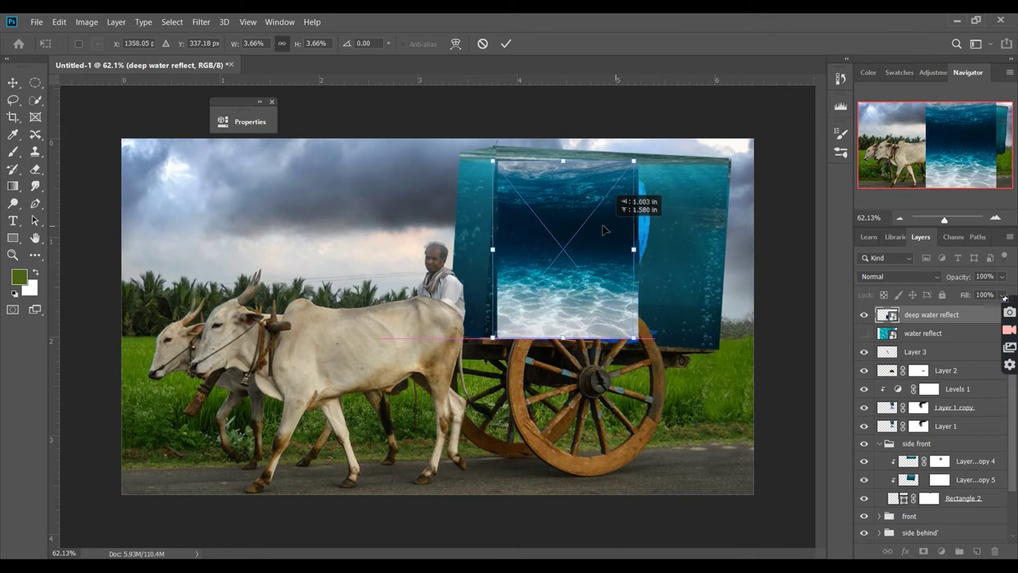
pyautogui.moveTo(600, 228); pyautogui.dragTo(607, 217)
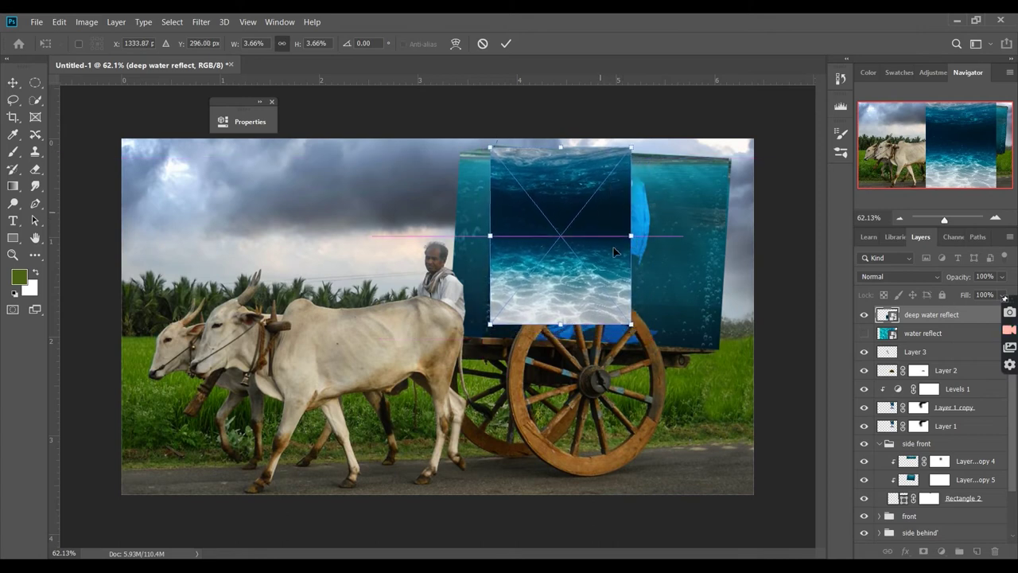
pyautogui.moveTo(640, 317); pyautogui.dragTo(641, 332)
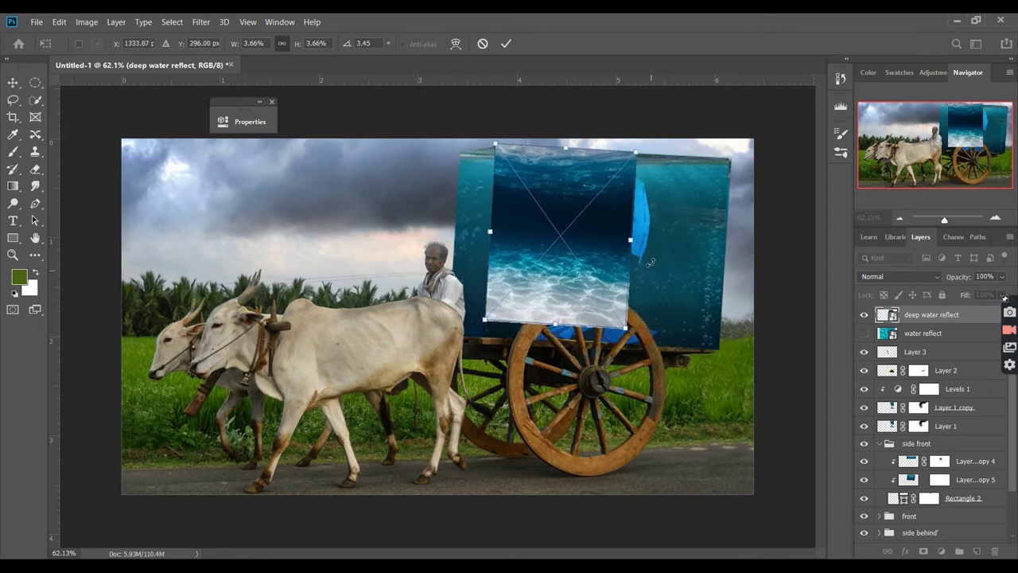
pyautogui.moveTo(634, 240)
pyautogui.mouseDown()
pyautogui.moveTo(722, 224)
pyautogui.moveTo(655, 241)
pyautogui.mouseUp()
pyautogui.moveTo(583, 233); pyautogui.dragTo(581, 250)
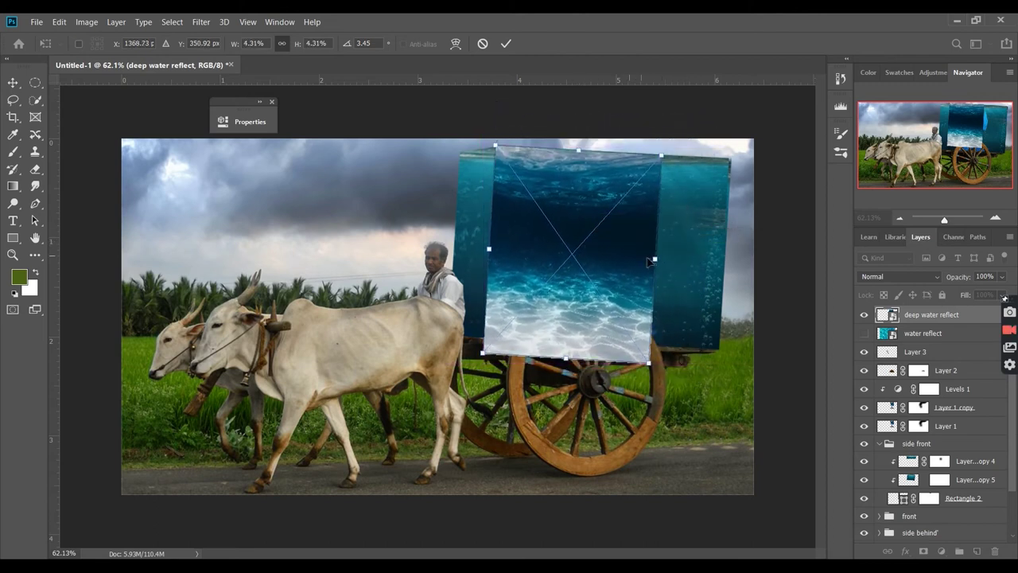
pyautogui.moveTo(654, 258); pyautogui.dragTo(730, 251)
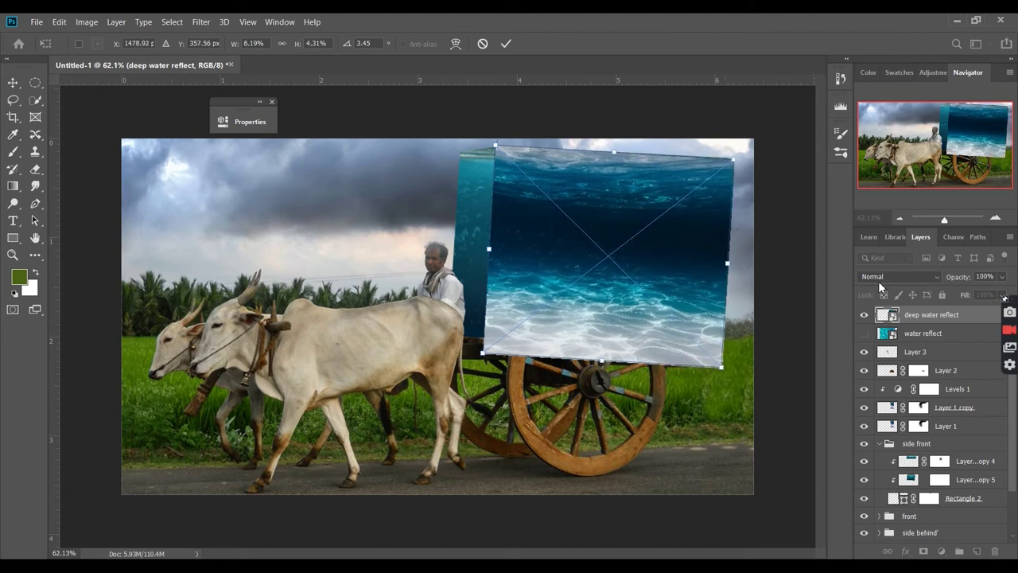
# - Set deep water reflect to Screen, commit its transform, and move it below Layer 1
pyautogui.click(923, 276)
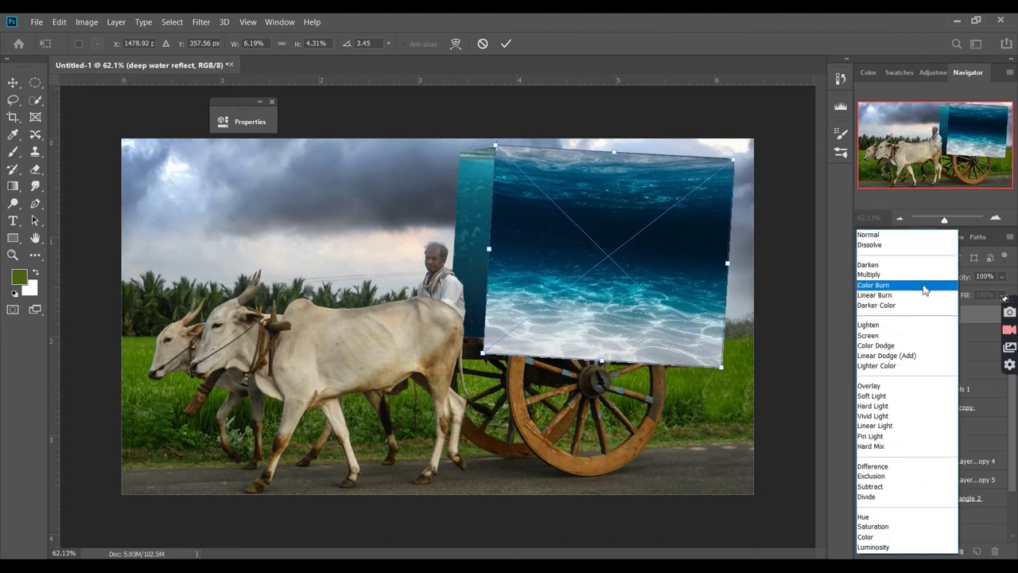
pyautogui.click(921, 336)
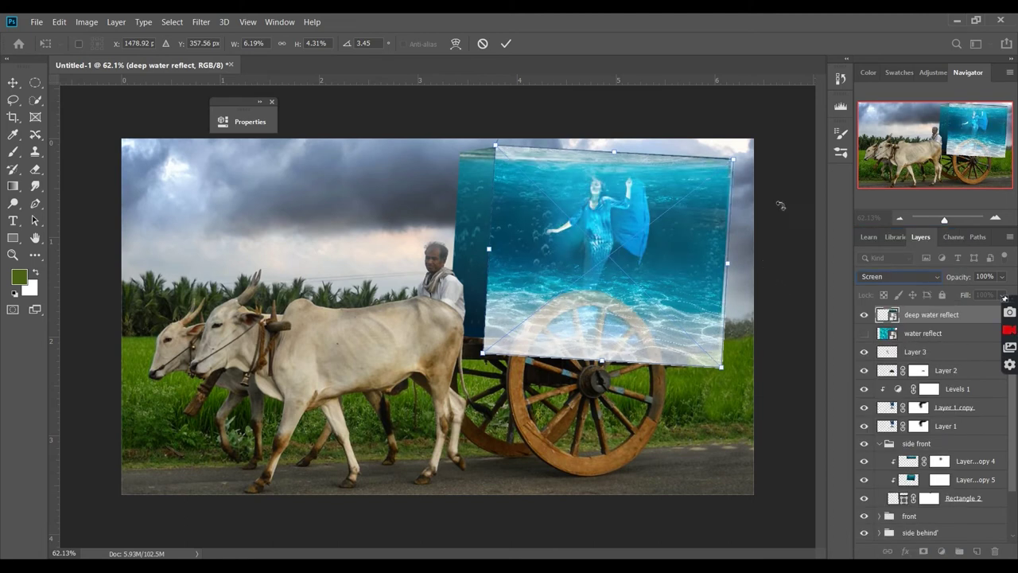
pyautogui.click(944, 316)
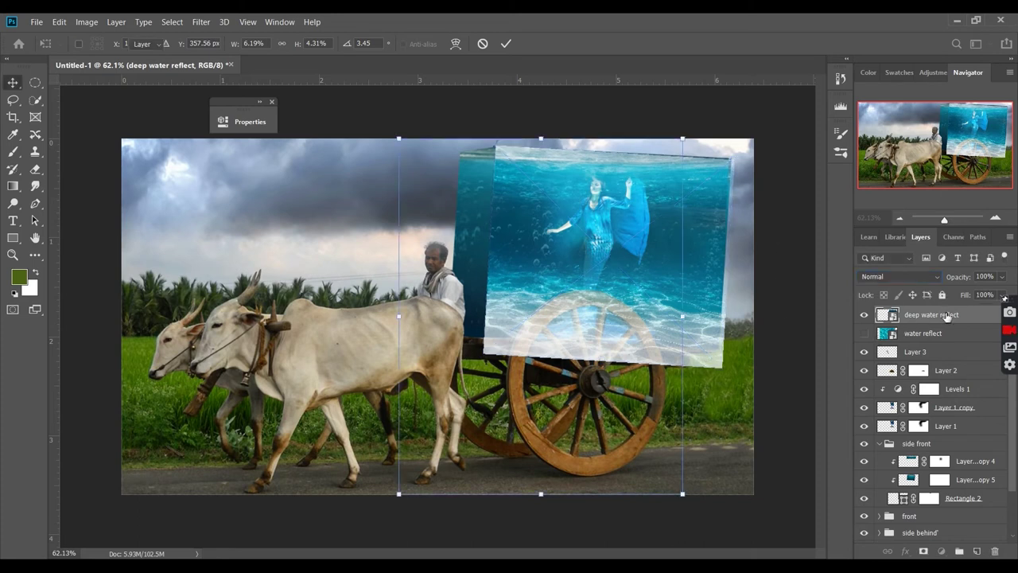
pyautogui.moveTo(944, 316); pyautogui.dragTo(954, 432)
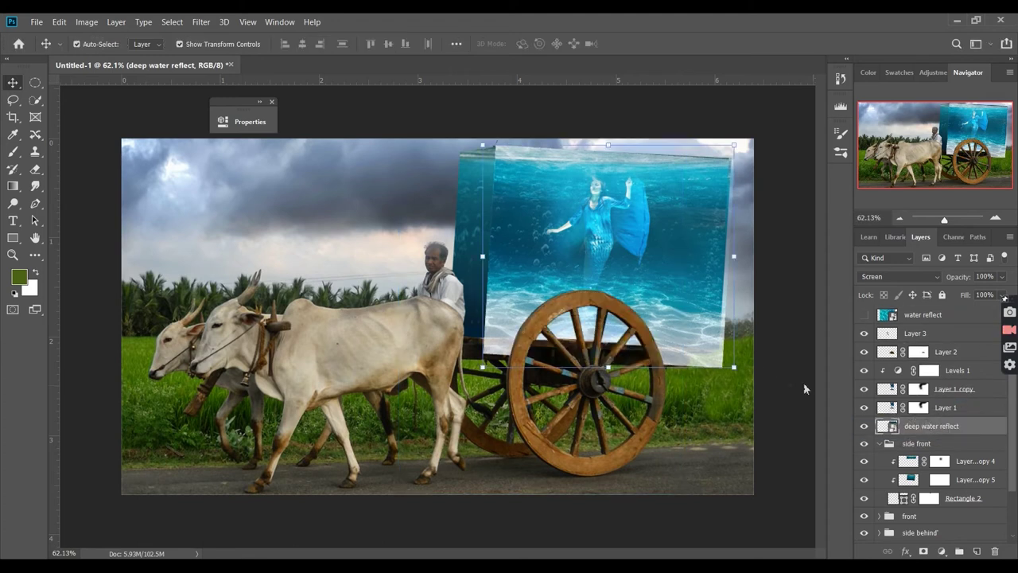
pyautogui.click(778, 323)
pyautogui.click(709, 223)
pyautogui.click(930, 276)
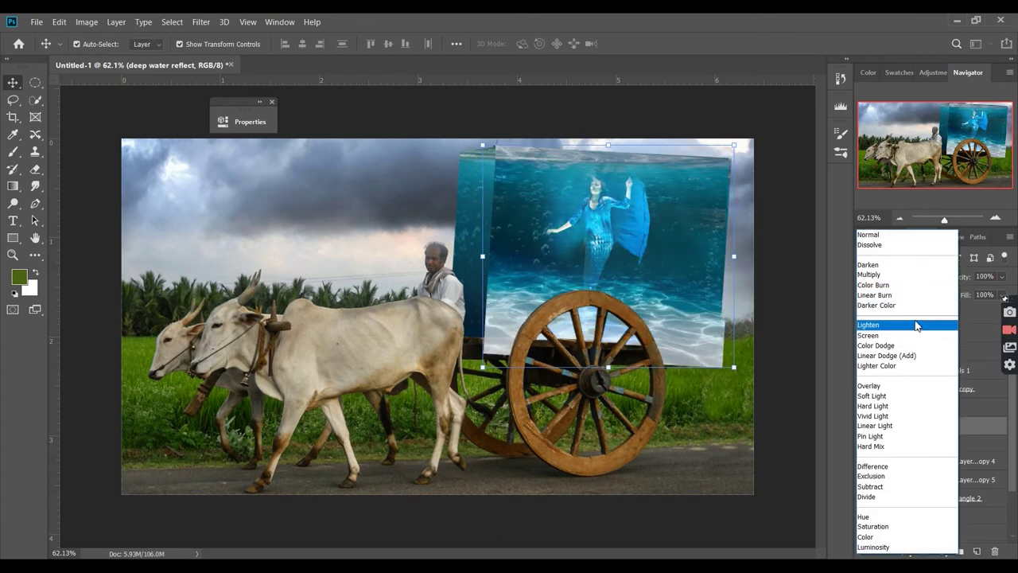
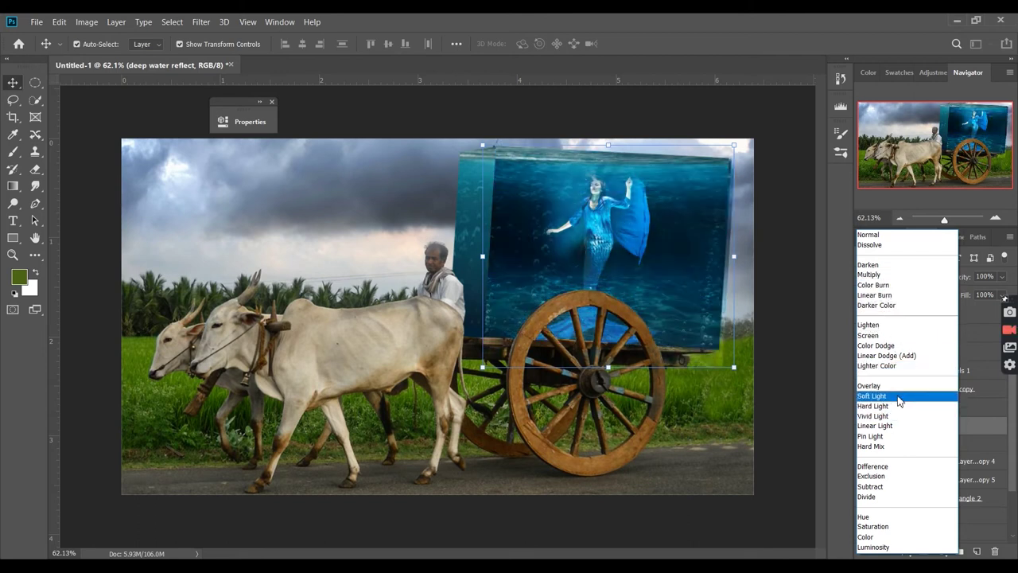
# - Set deep water reflect to Screen and squash its top edge down to fit the tank
pyautogui.press('Down')
pyautogui.press('Return')
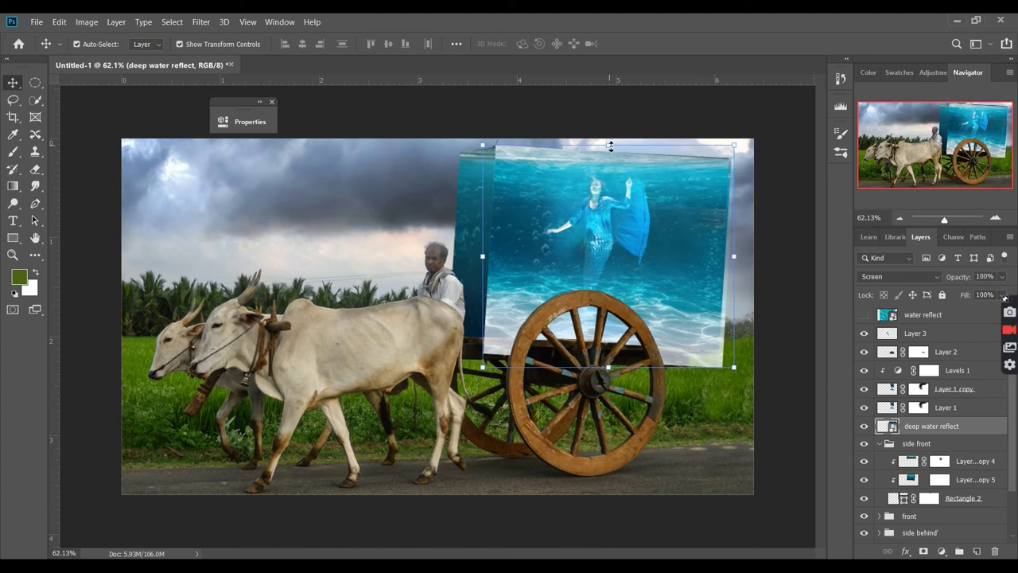
pyautogui.moveTo(610, 146)
pyautogui.mouseDown()
pyautogui.moveTo(596, 248)
pyautogui.moveTo(596, 136)
pyautogui.mouseUp()
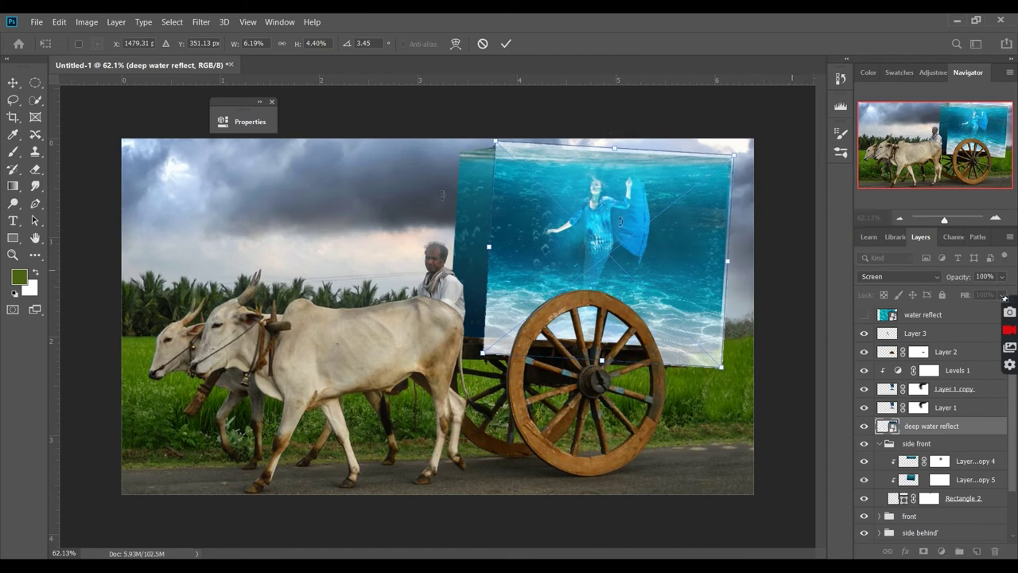
pyautogui.press('Return')
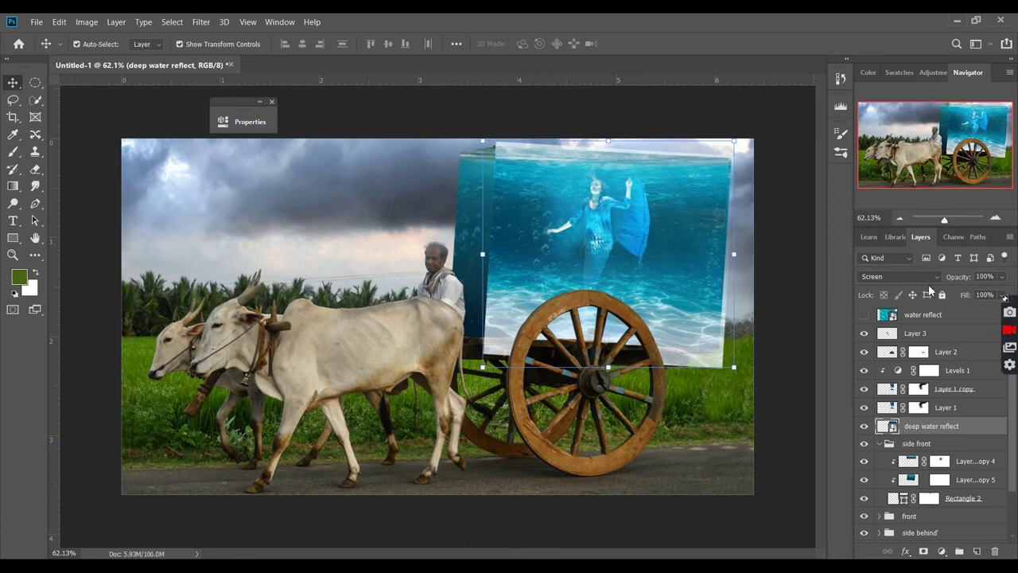
# - Switch deep water reflect to Pin Light blending and give it a layer mask
pyautogui.click(917, 280)
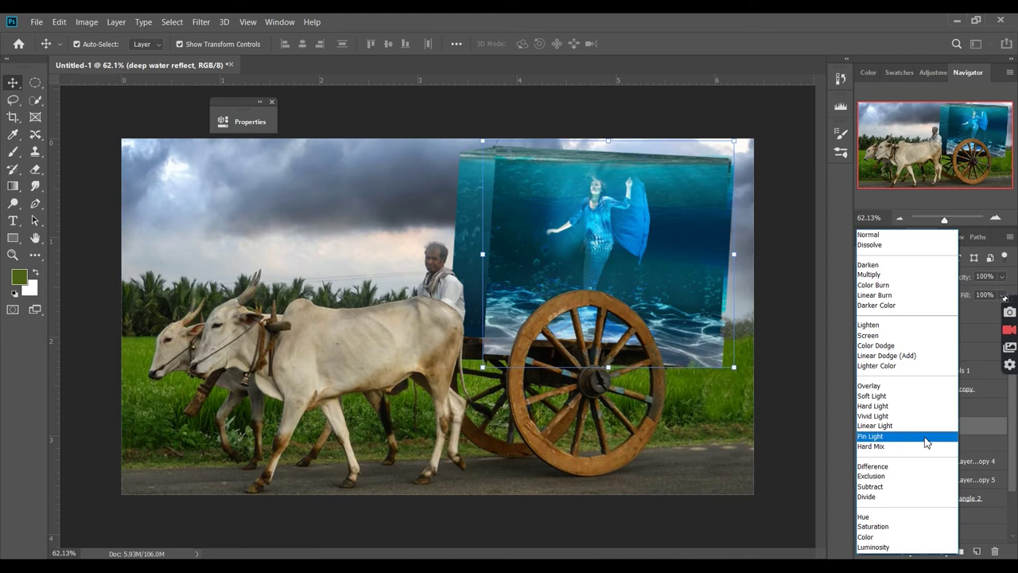
pyautogui.press('Escape')
pyautogui.click(796, 414)
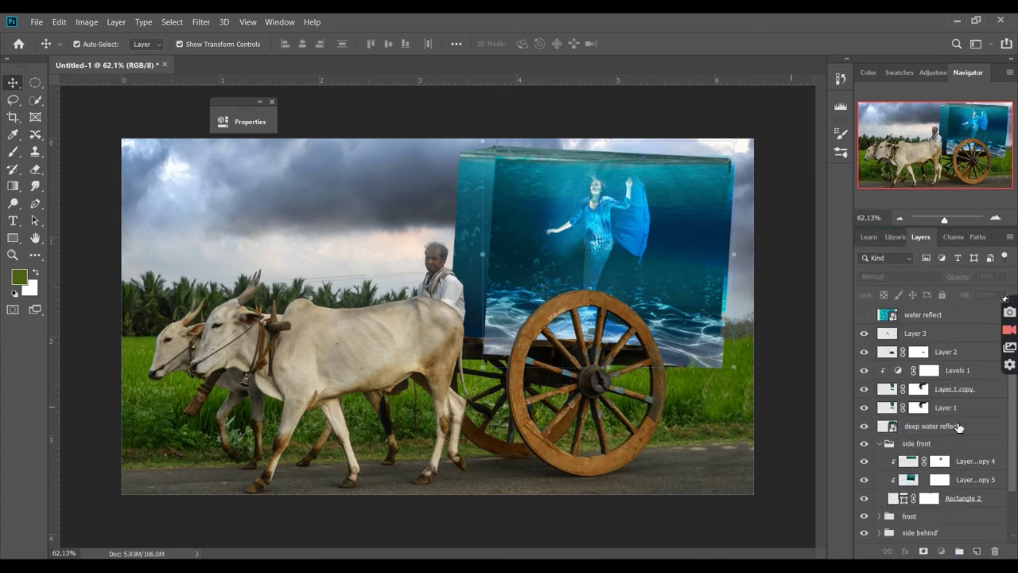
pyautogui.click(959, 427)
pyautogui.click(924, 552)
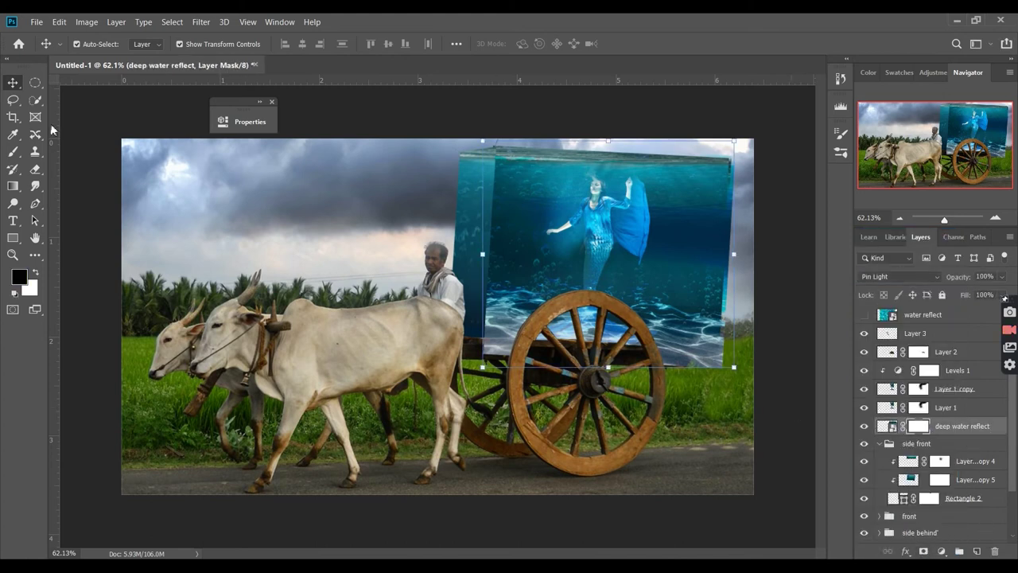
# - Paint black on the water layer's mask to hide its right edge and lower-right corner
pyautogui.press('b')
pyautogui.moveTo(724, 169)
pyautogui.mouseDown()
pyautogui.moveTo(725, 239)
pyautogui.moveTo(688, 362)
pyautogui.moveTo(498, 318)
pyautogui.moveTo(556, 326)
pyautogui.moveTo(759, 284)
pyautogui.mouseUp()
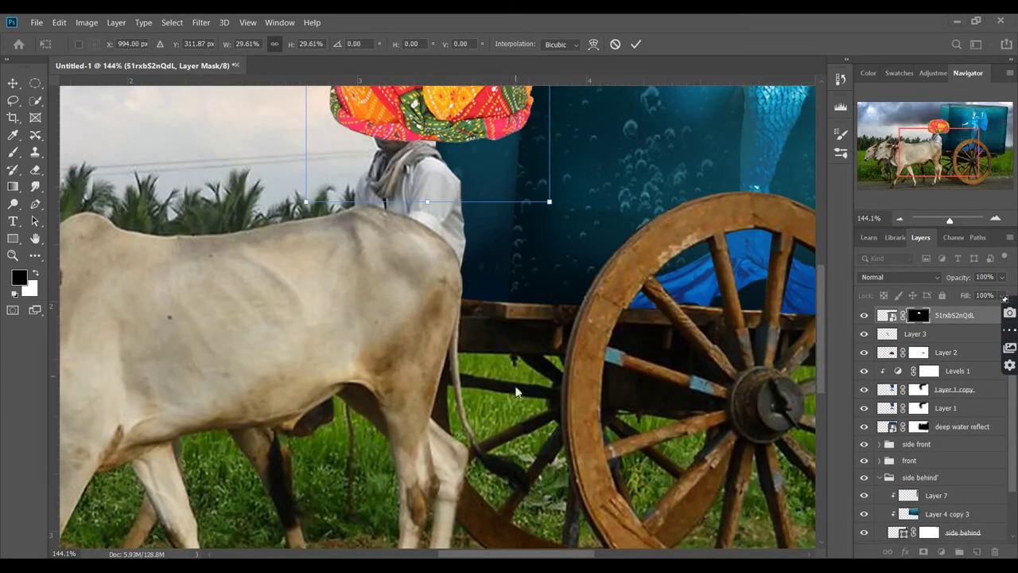
pyautogui.scroll(5, 538, 307)
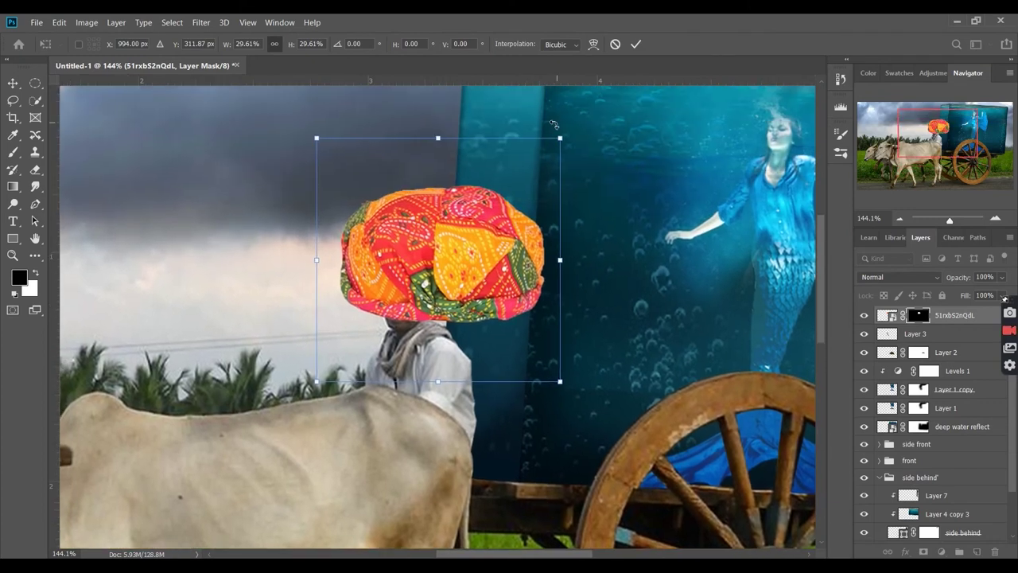
# - Shrink the turban to about 12% on the driver's head and set exposure offset +0.0417
pyautogui.moveTo(562, 137); pyautogui.dragTo(414, 284)
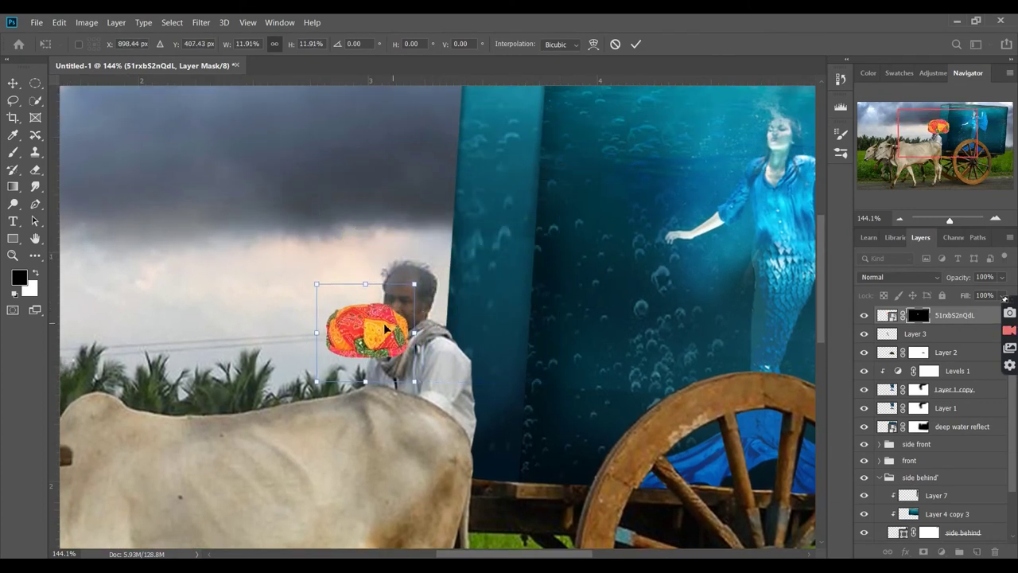
pyautogui.moveTo(368, 333); pyautogui.dragTo(389, 288)
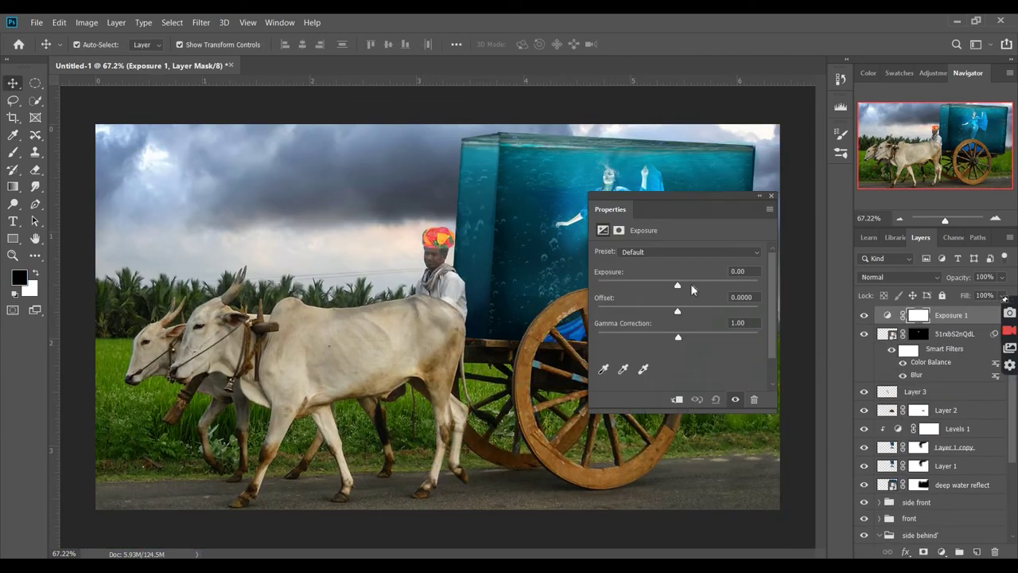
pyautogui.moveTo(692, 313); pyautogui.dragTo(684, 313)
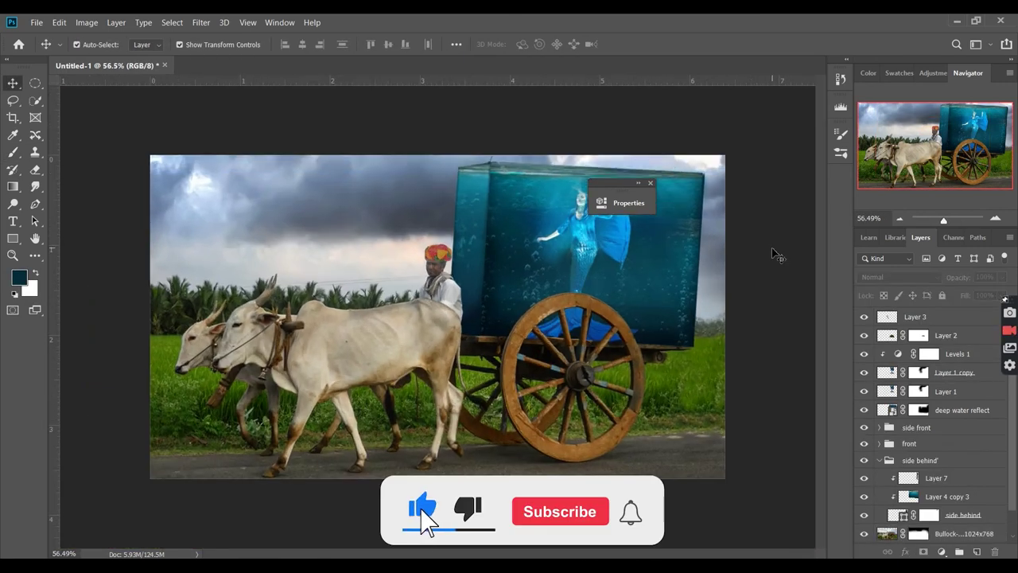
# - Select only the Bullock-cart background layer in the Layers panel
pyautogui.click(960, 498)
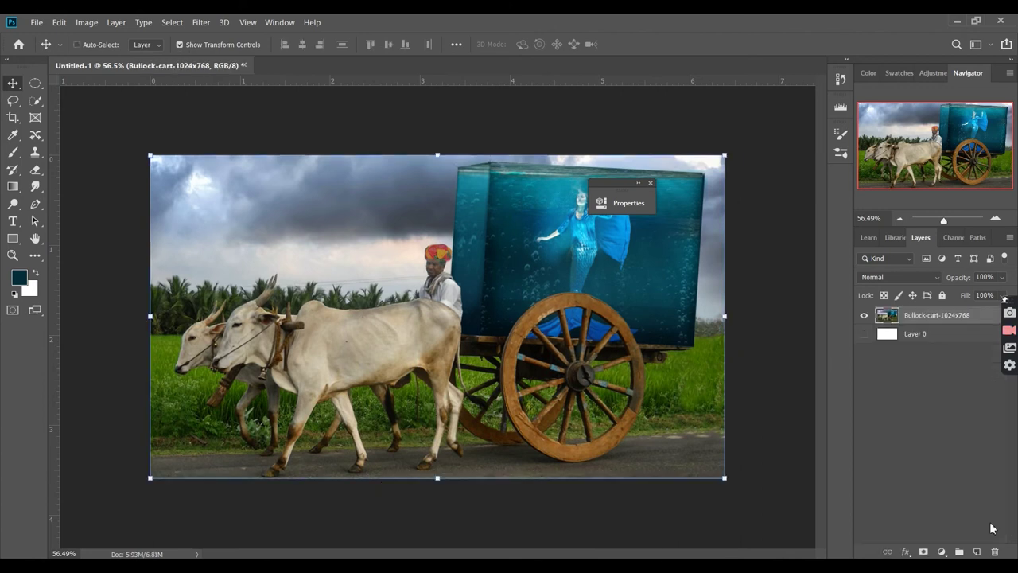
pyautogui.scroll(-3, 984, 527)
pyautogui.keyDown('ctrl'); pyautogui.click(930, 516); pyautogui.keyUp('ctrl')
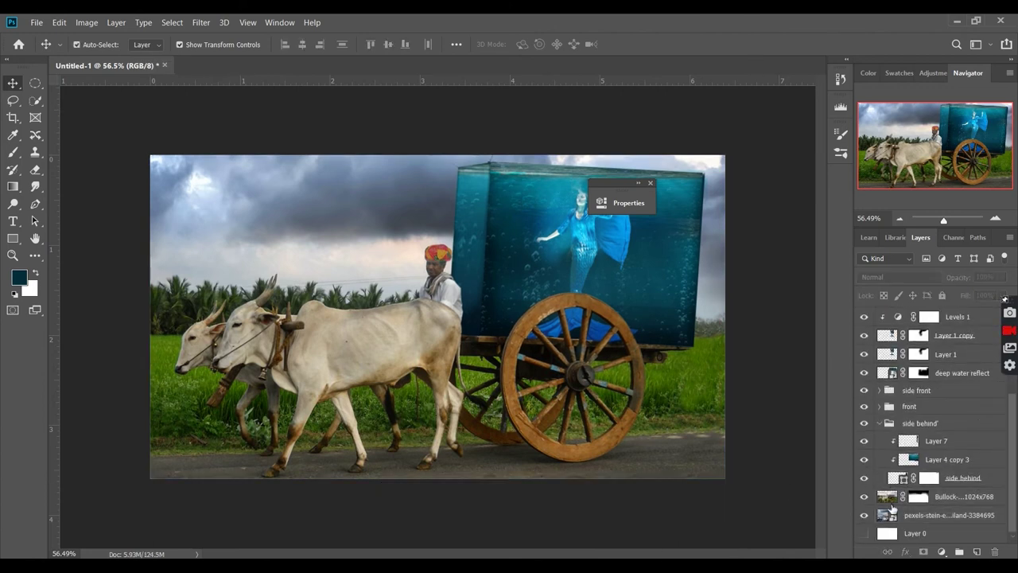
pyautogui.keyDown('ctrl'); pyautogui.click(944, 516); pyautogui.keyUp('ctrl')
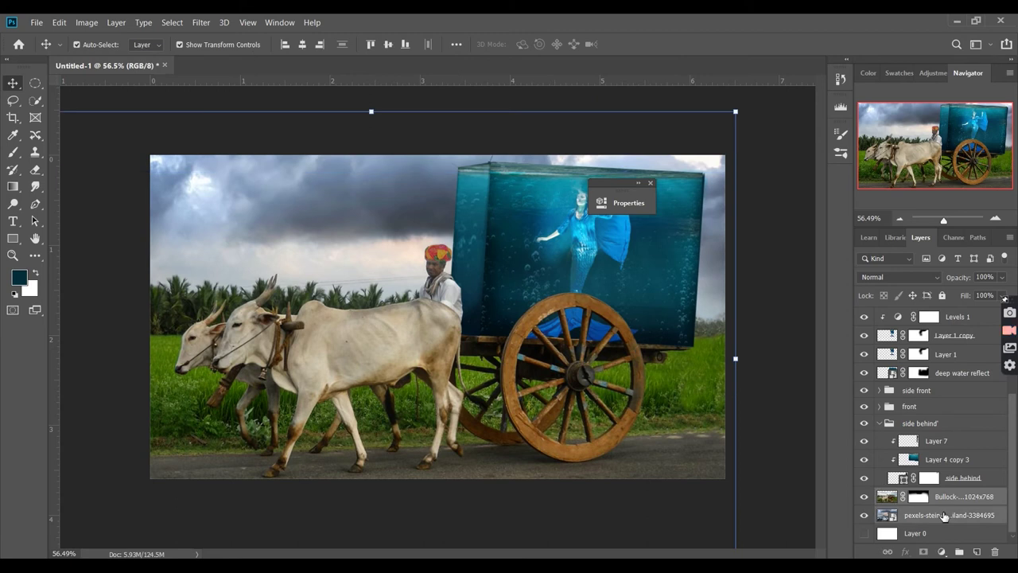
pyautogui.press('e')
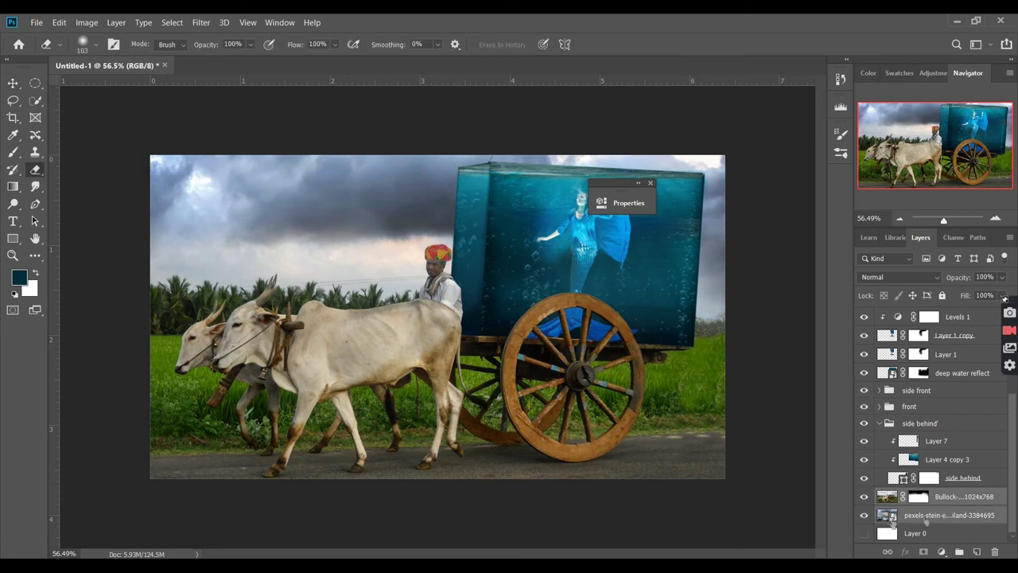
pyautogui.keyDown('ctrl'); pyautogui.click(927, 521); pyautogui.keyUp('ctrl')
pyautogui.click(943, 515)
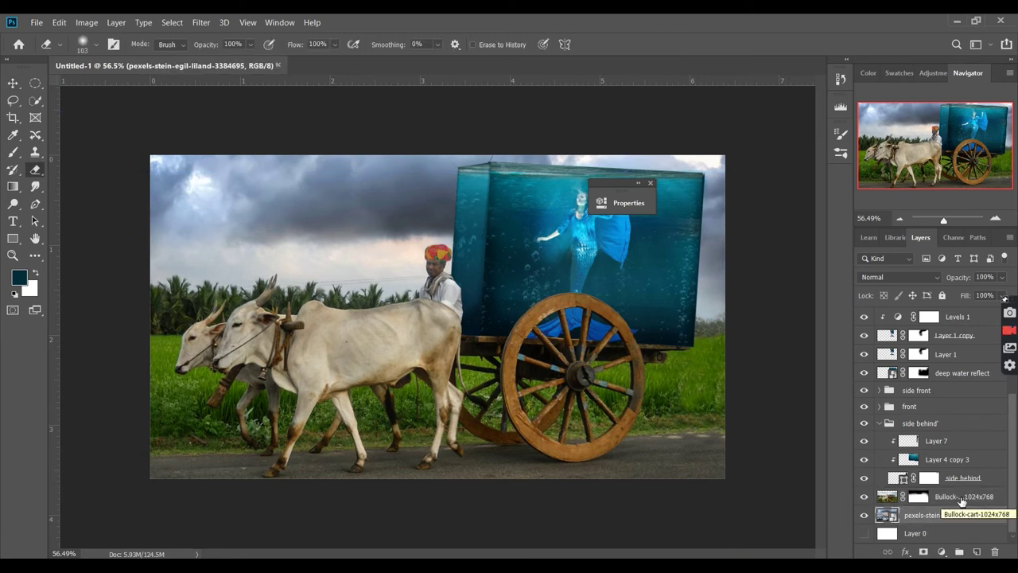
pyautogui.click(961, 498)
# - Add a Levels adjustment with black input 38 and midtone gamma 1.08
pyautogui.click(942, 551)
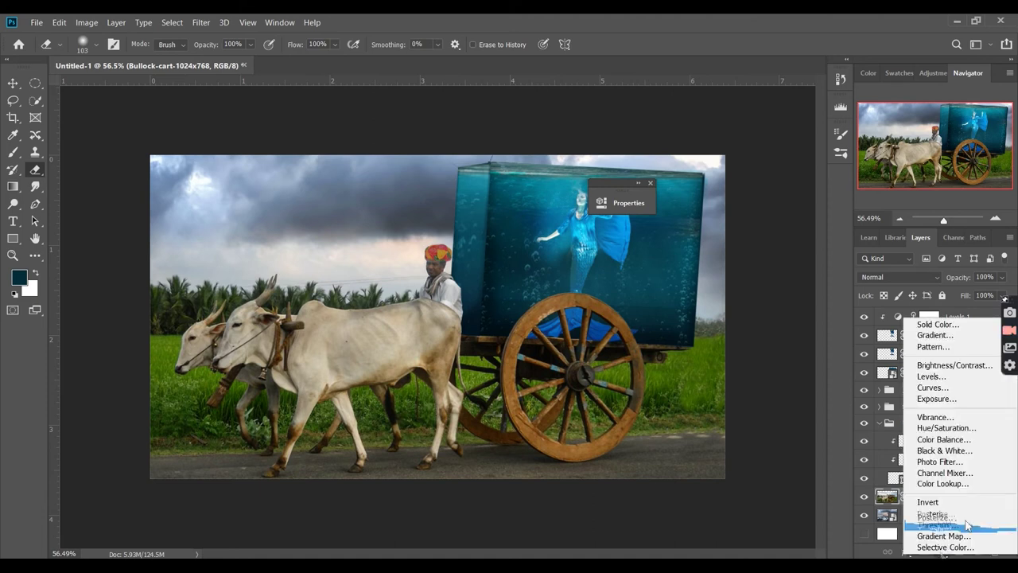
pyautogui.click(965, 377)
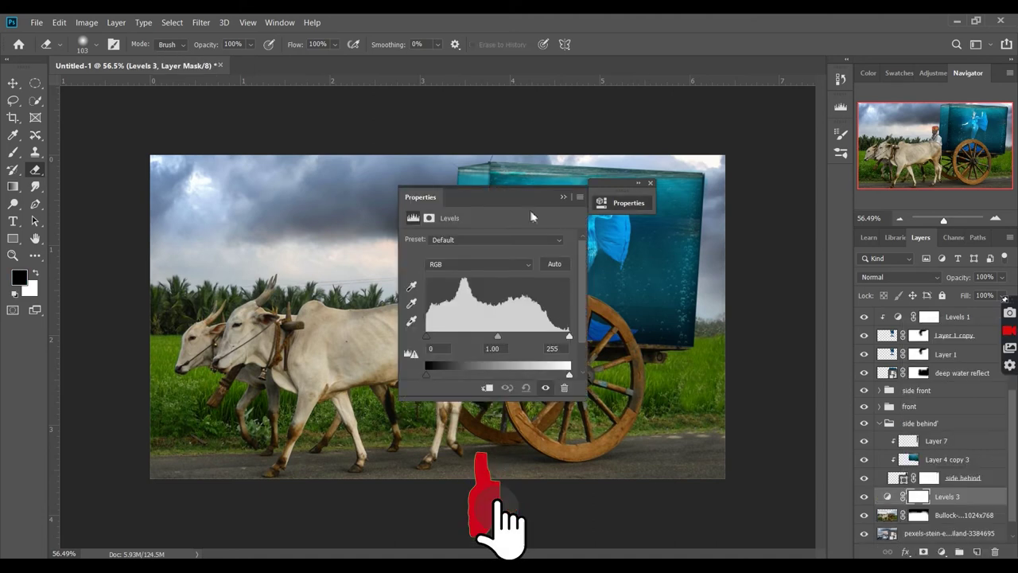
pyautogui.moveTo(531, 217); pyautogui.dragTo(758, 231)
pyautogui.moveTo(653, 351); pyautogui.dragTo(674, 351)
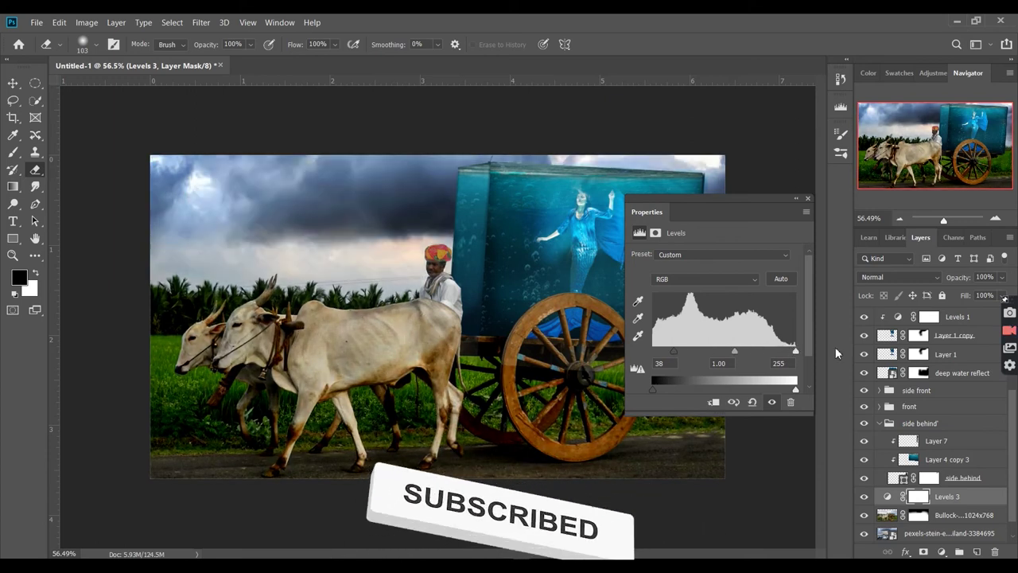
pyautogui.moveTo(735, 350); pyautogui.dragTo(731, 350)
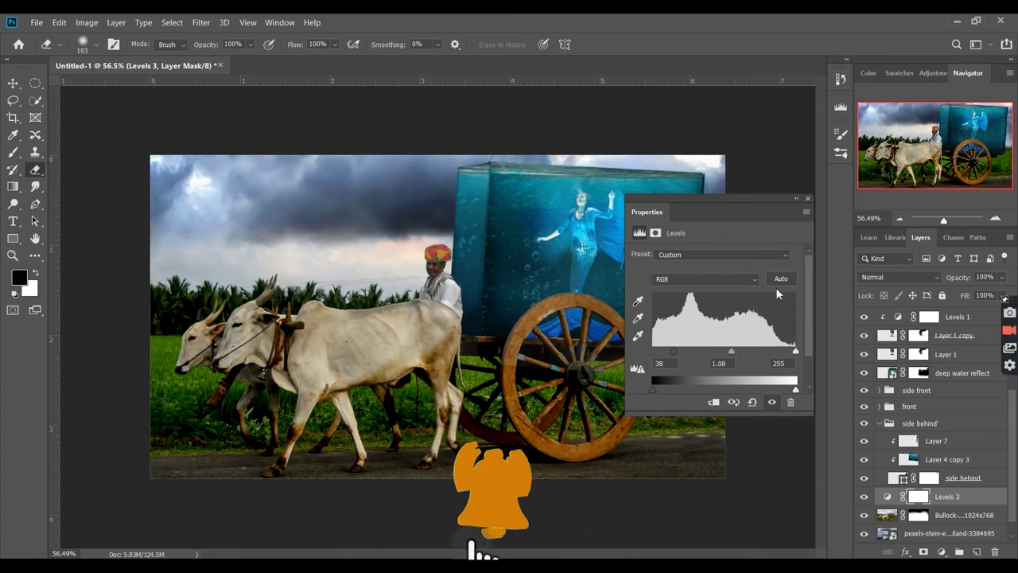
pyautogui.click(795, 198)
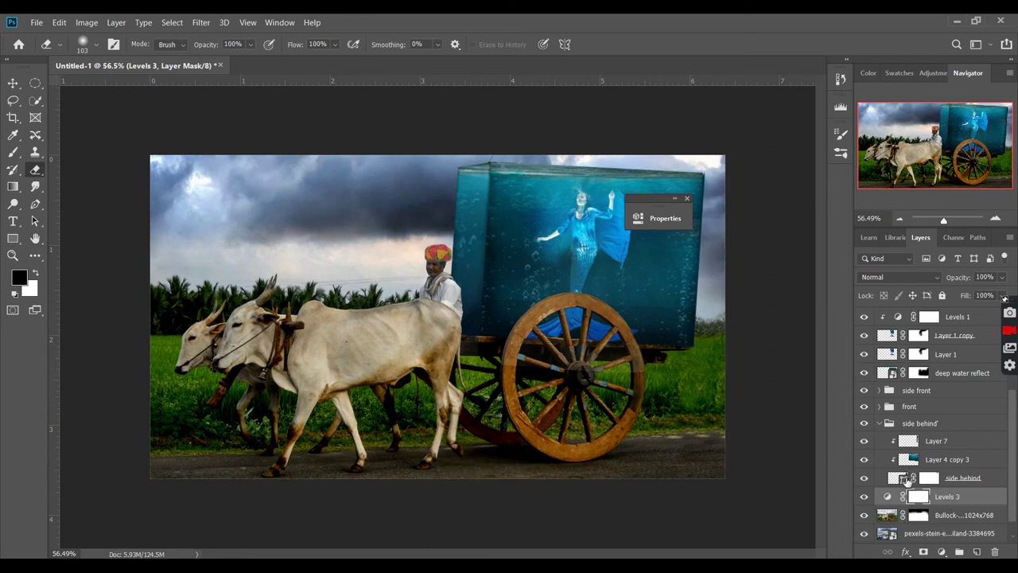
pyautogui.scroll(-1, 919, 423)
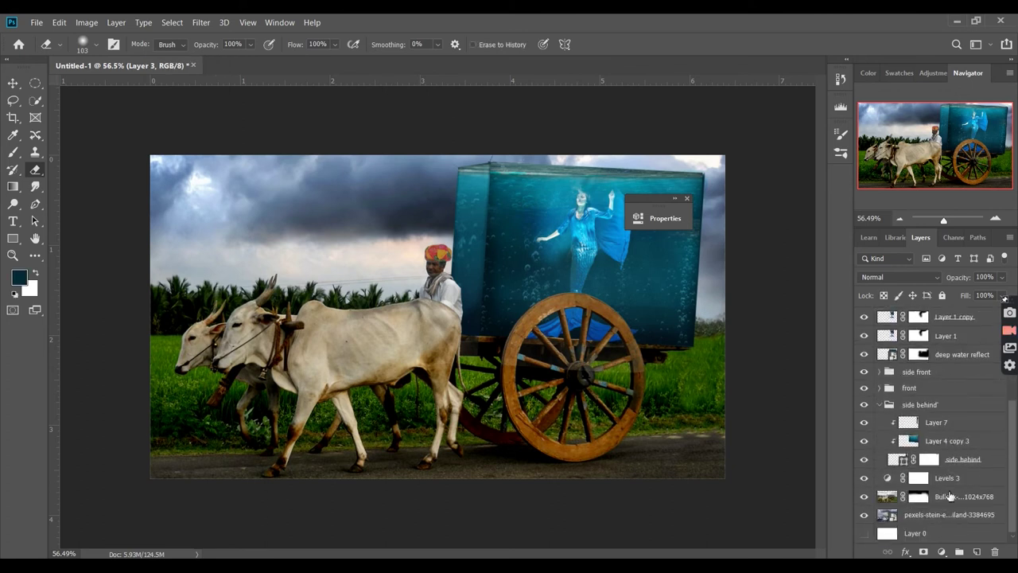
# - Copy Levels 3 below Blur and group Layer 3 with Layer 2
pyautogui.moveTo(946, 477); pyautogui.dragTo(951, 313)
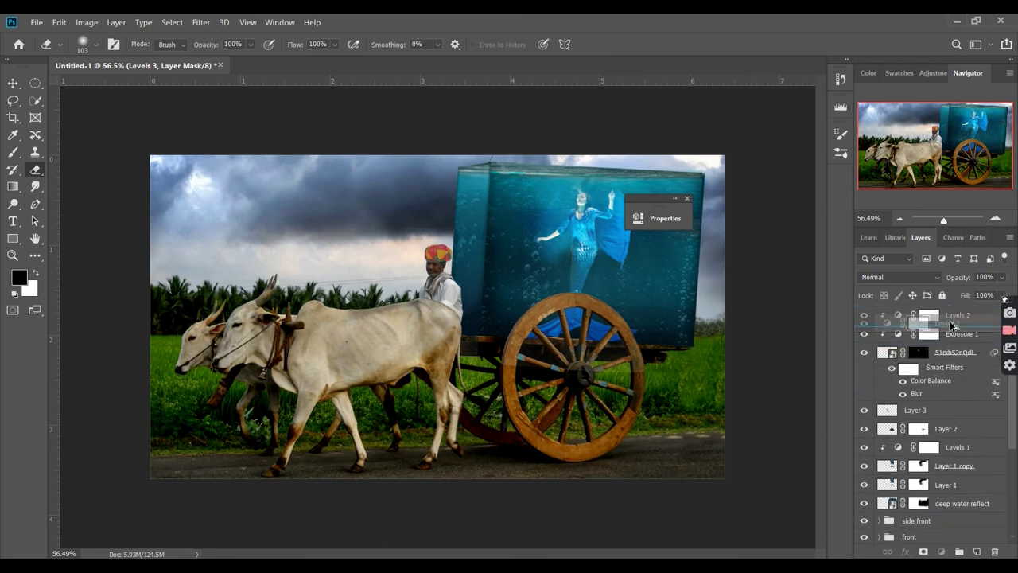
pyautogui.moveTo(951, 313)
pyautogui.mouseDown()
pyautogui.moveTo(947, 433)
pyautogui.moveTo(943, 422)
pyautogui.mouseUp()
pyautogui.click(944, 447)
pyautogui.keyDown('shift'); pyautogui.click(915, 429); pyautogui.keyUp('shift')
pyautogui.hotkey('ctrl', 'g')
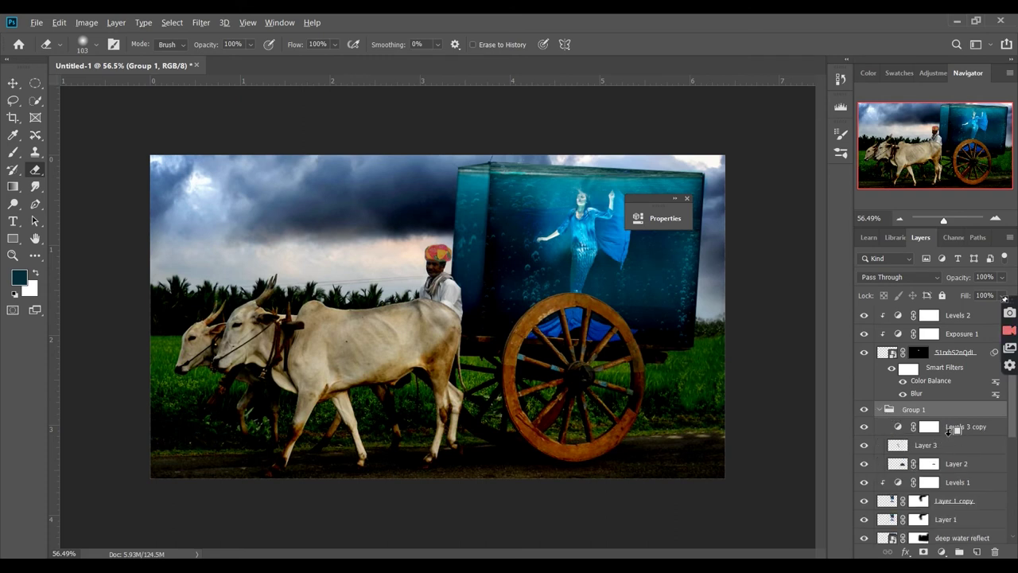
# - Clip the Levels 3 copy to Layer 3 and Levels 3 copy 2 to Layer 2
pyautogui.keyDown('alt'); pyautogui.click(954, 429); pyautogui.keyUp('alt')
pyautogui.moveTo(957, 430)
pyautogui.mouseDown()
pyautogui.moveTo(944, 453)
pyautogui.moveTo(968, 429)
pyautogui.moveTo(971, 466)
pyautogui.mouseUp()
pyautogui.keyDown('alt'); pyautogui.click(947, 454); pyautogui.keyUp('alt')
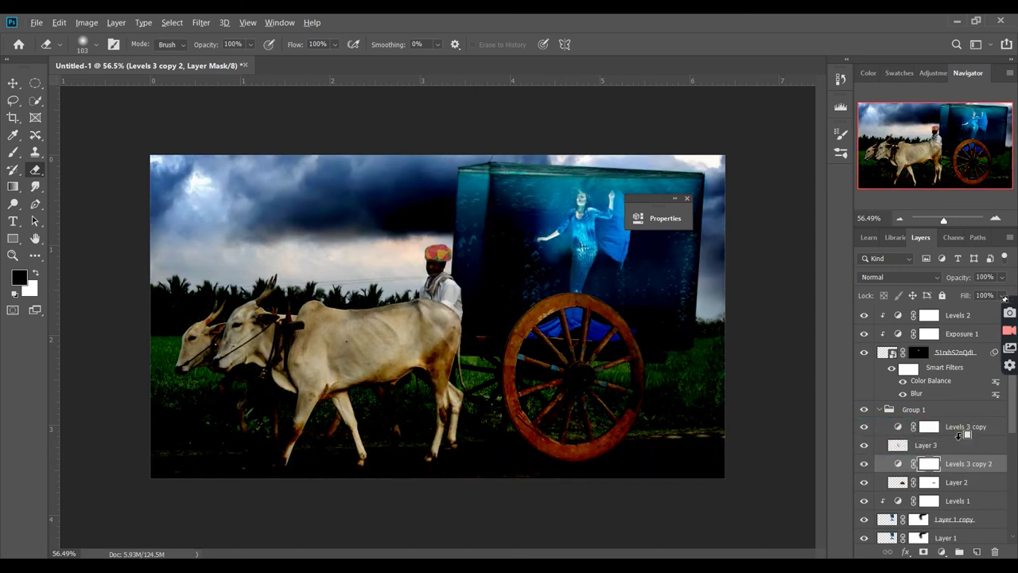
pyautogui.keyDown('alt'); pyautogui.click(963, 435); pyautogui.keyUp('alt')
pyautogui.keyDown('alt'); pyautogui.click(952, 472); pyautogui.keyUp('alt')
pyautogui.press('v')
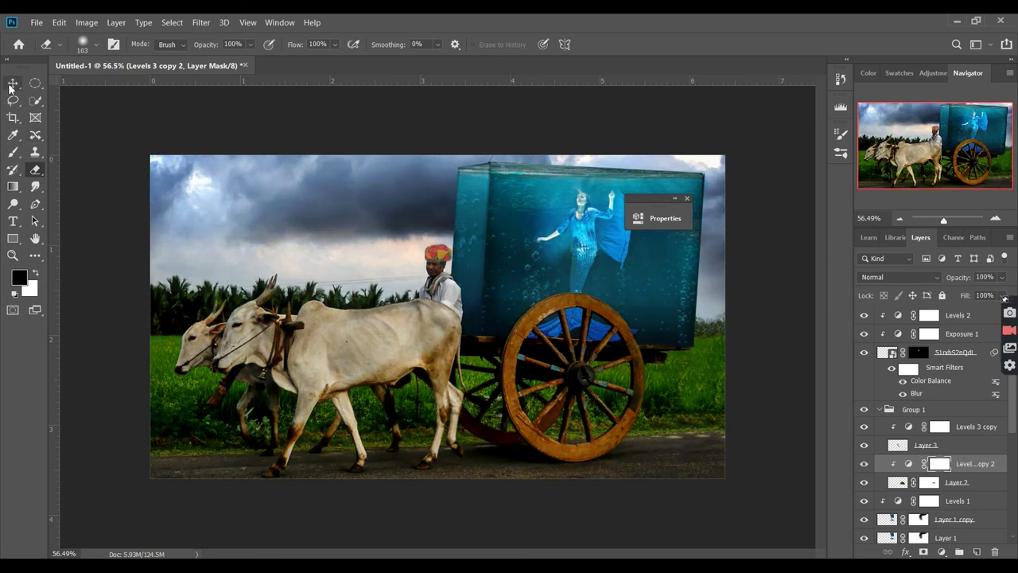
pyautogui.click(750, 358)
pyautogui.scroll(-2, 750, 358)
pyautogui.scroll(1, 716, 349)
pyautogui.scroll(-2, 945, 509)
pyautogui.scroll(-3, 945, 512)
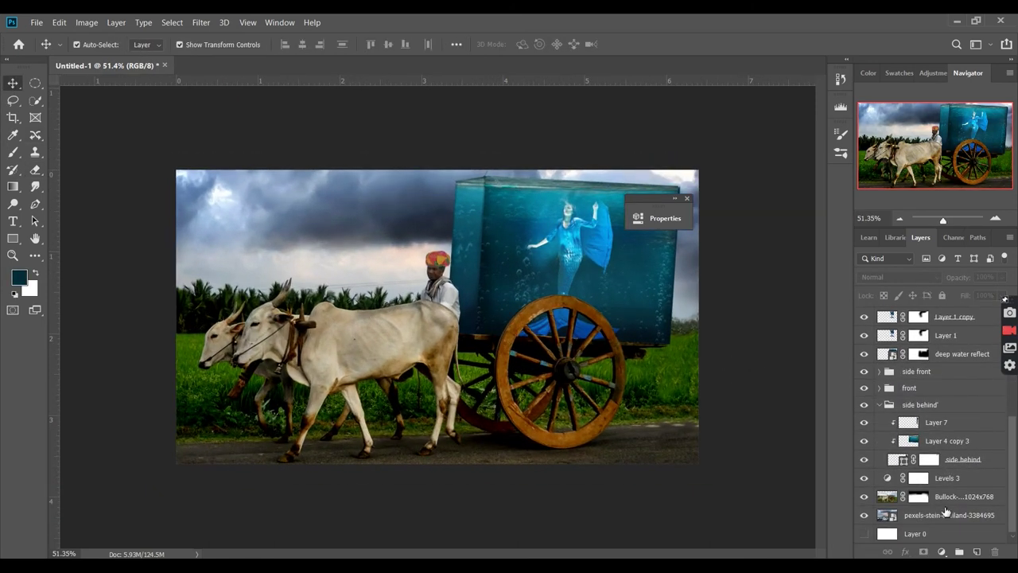
# - Add an Exposure adjustment above Levels 3 with exposure set to about -0.33
pyautogui.click(946, 477)
pyautogui.click(942, 552)
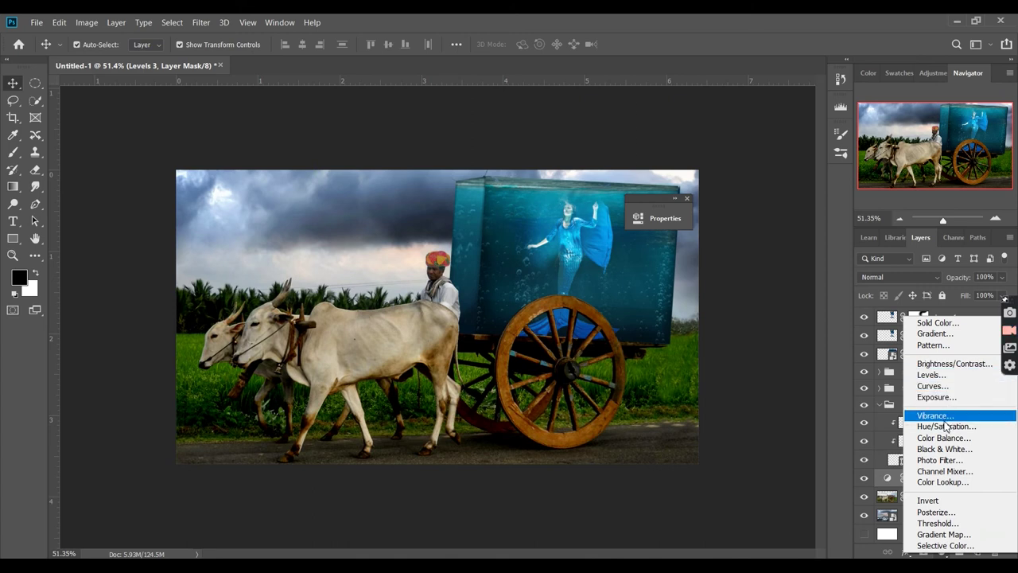
pyautogui.click(800, 458)
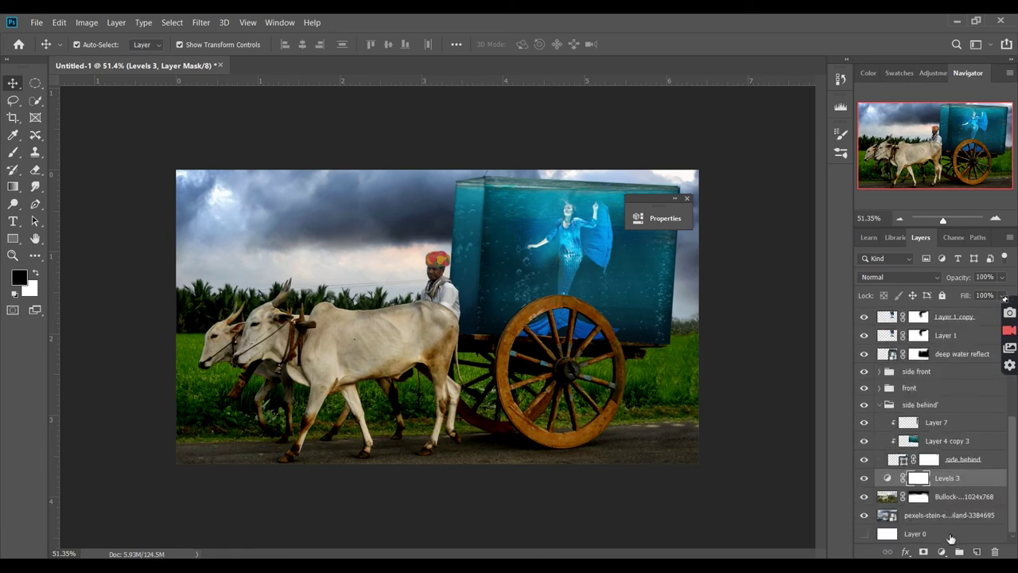
pyautogui.click(942, 551)
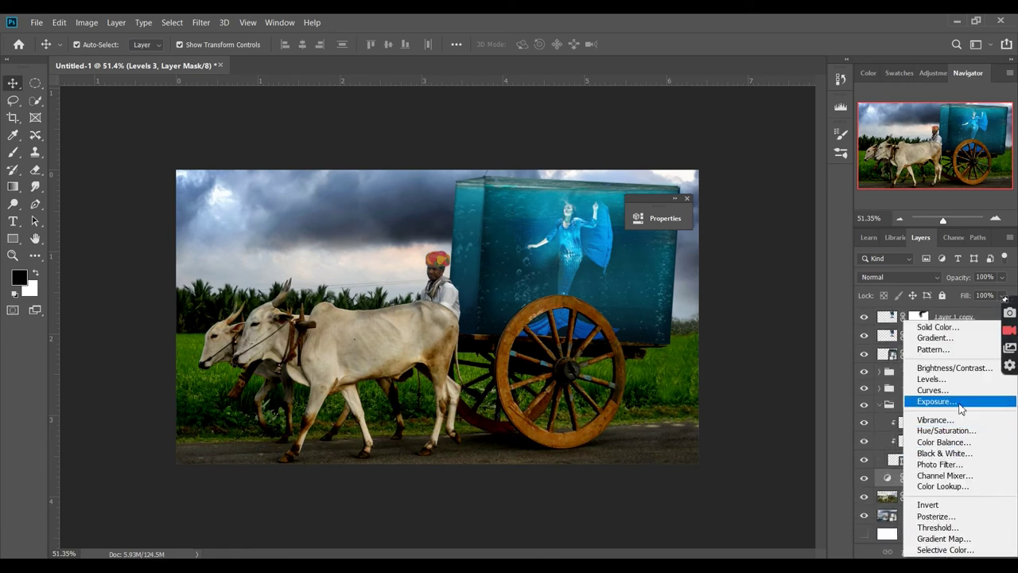
pyautogui.click(960, 407)
pyautogui.moveTo(553, 213); pyautogui.dragTo(759, 215)
pyautogui.moveTo(727, 287); pyautogui.dragTo(712, 287)
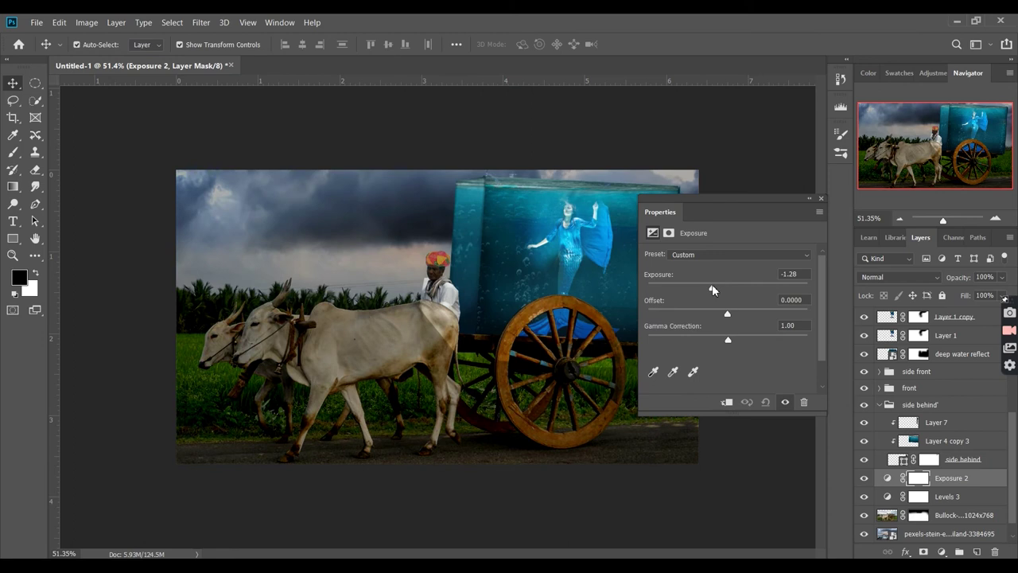
pyautogui.moveTo(719, 289); pyautogui.dragTo(726, 315)
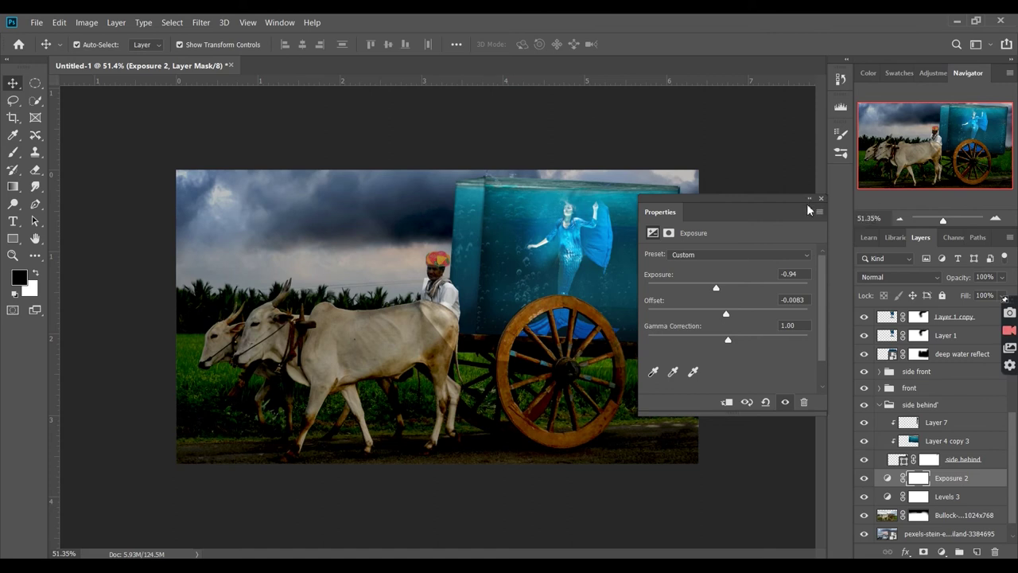
pyautogui.moveTo(716, 290); pyautogui.dragTo(724, 289)
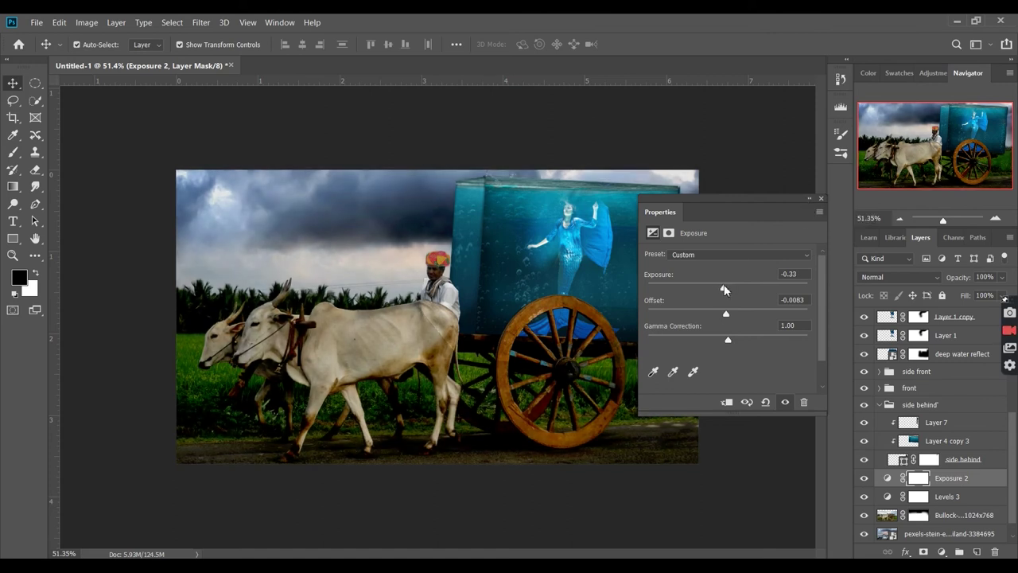
pyautogui.doubleClick(805, 213)
pyautogui.click(735, 397)
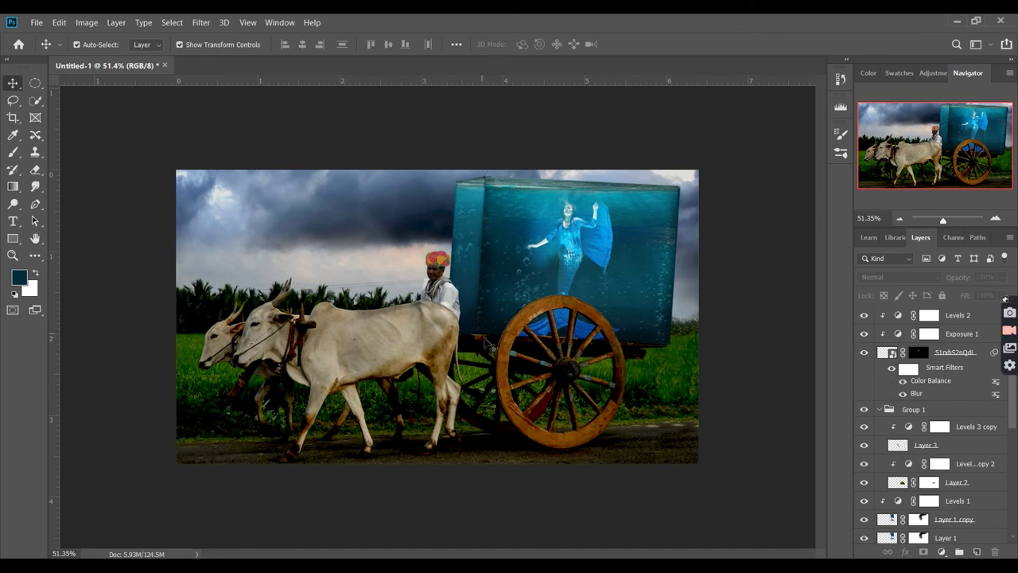
# - Select Layer 3, the man, in Group 1 and add a new layer clipped to him
pyautogui.click(877, 408)
pyautogui.click(879, 477)
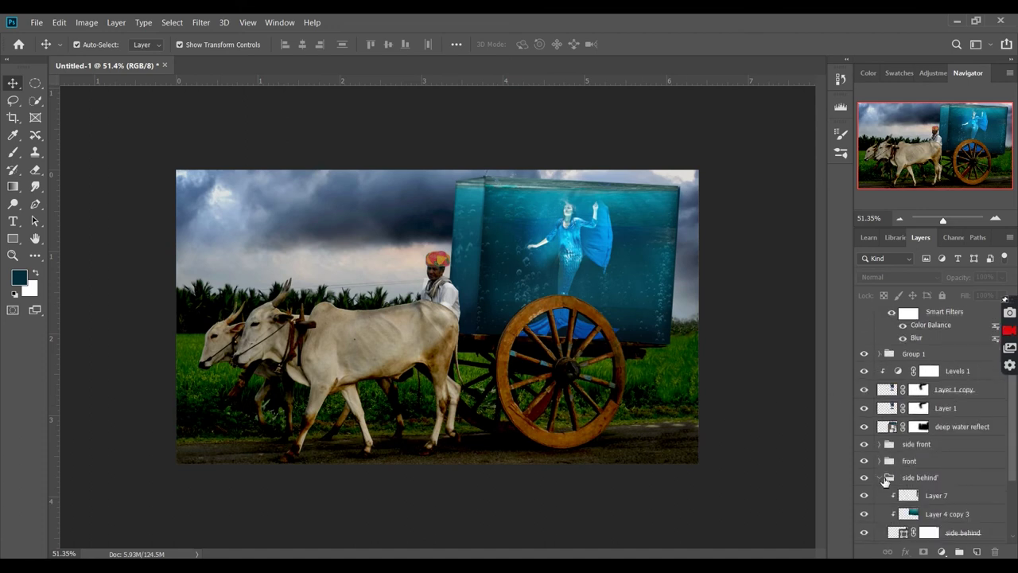
pyautogui.click(923, 477)
pyautogui.click(879, 477)
pyautogui.scroll(2, 937, 492)
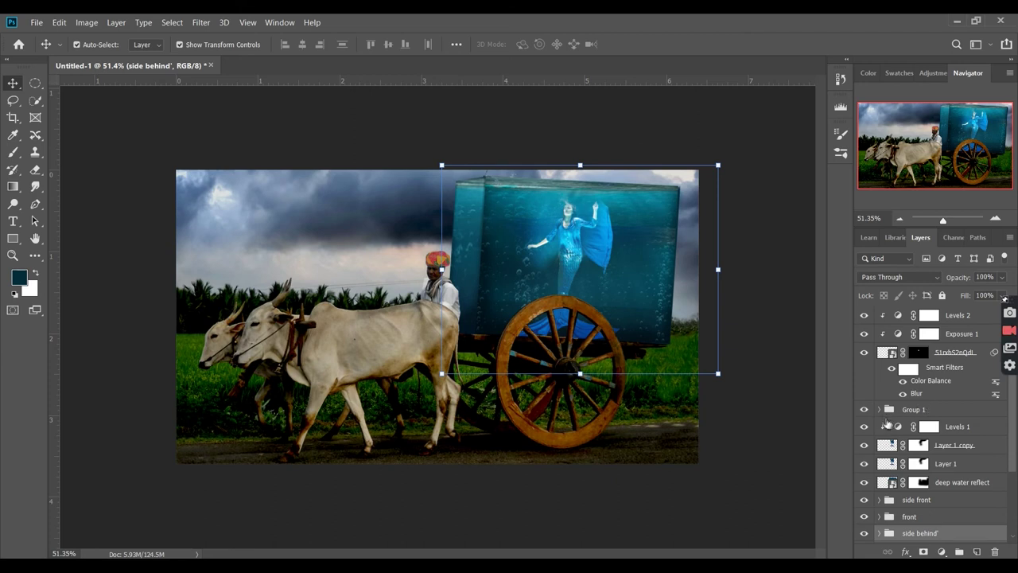
pyautogui.click(955, 459)
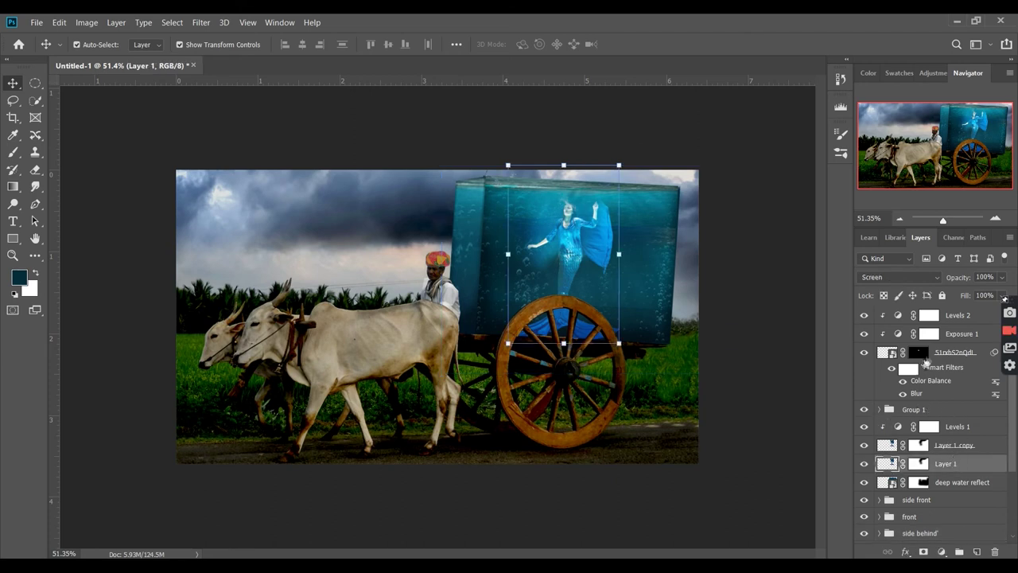
pyautogui.click(953, 317)
pyautogui.click(438, 291)
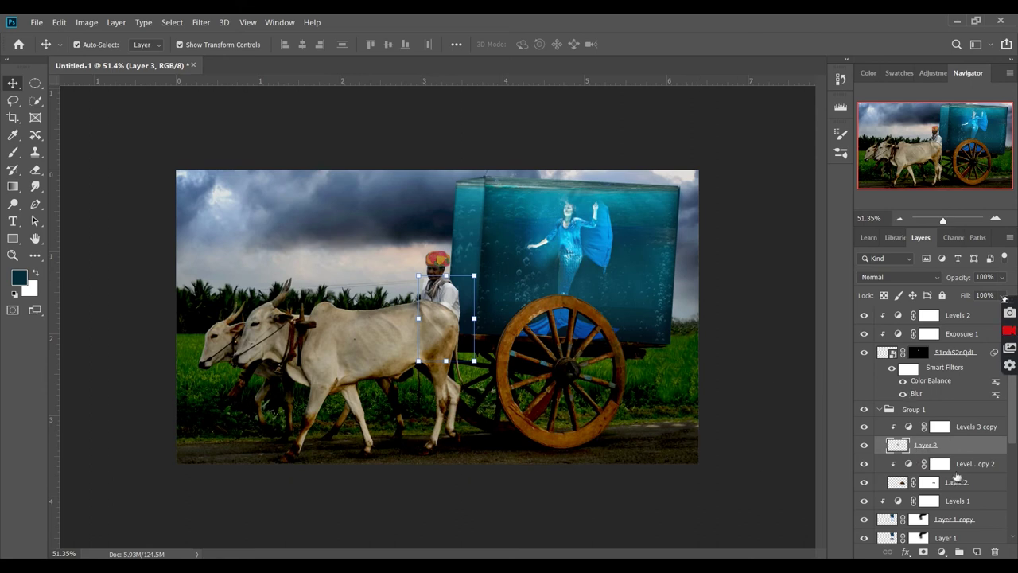
pyautogui.click(977, 551)
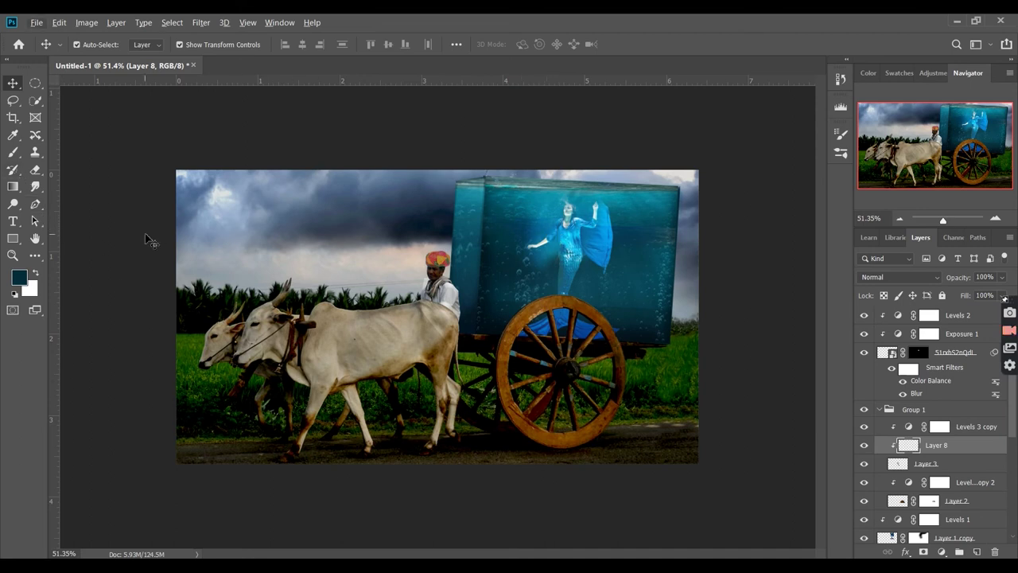
# - Set up a size-64 brush with the blue sampled from the woman's dress
pyautogui.press('b')
pyautogui.moveTo(557, 239); pyautogui.dragTo(605, 239)
pyautogui.keyDown('alt'); pyautogui.click(542, 240); pyautogui.keyUp('alt')
pyautogui.scroll(3, 460, 298)
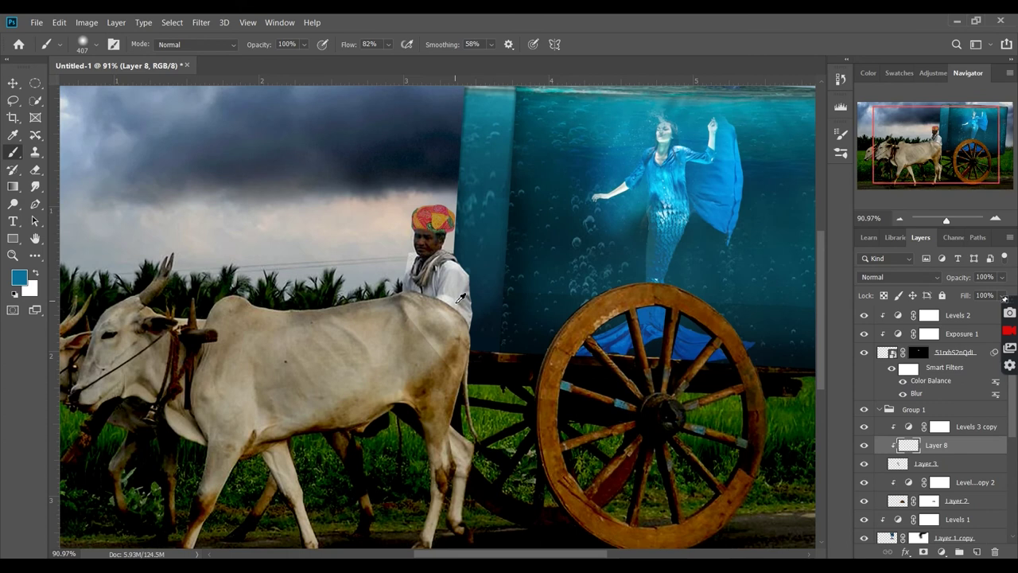
pyautogui.scroll(2, 459, 299)
pyautogui.moveTo(443, 271); pyautogui.dragTo(398, 271)
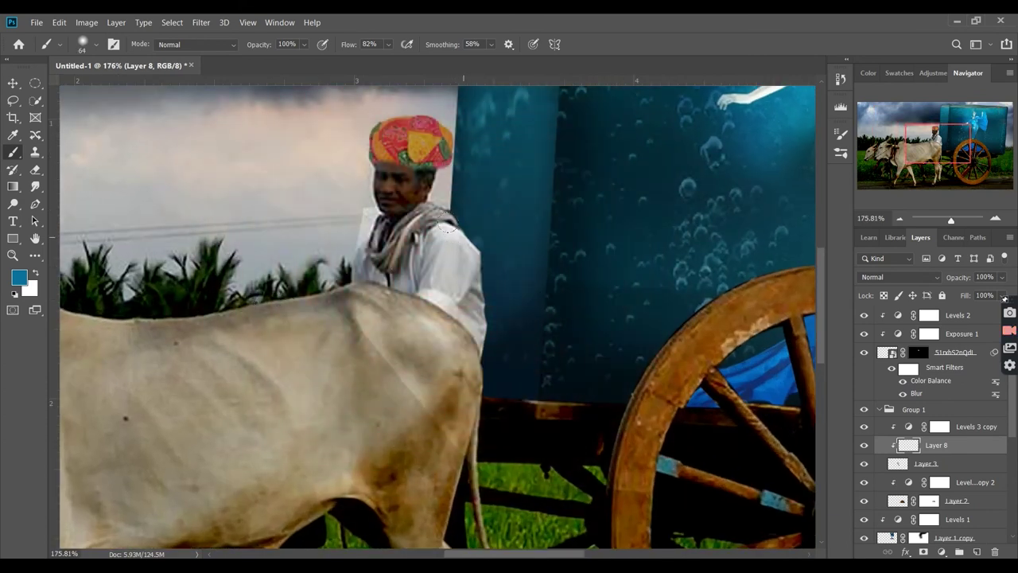
# - Paint blue rim light up the man's side facing the tank, undoing stray strokes
pyautogui.moveTo(436, 203); pyautogui.dragTo(479, 368)
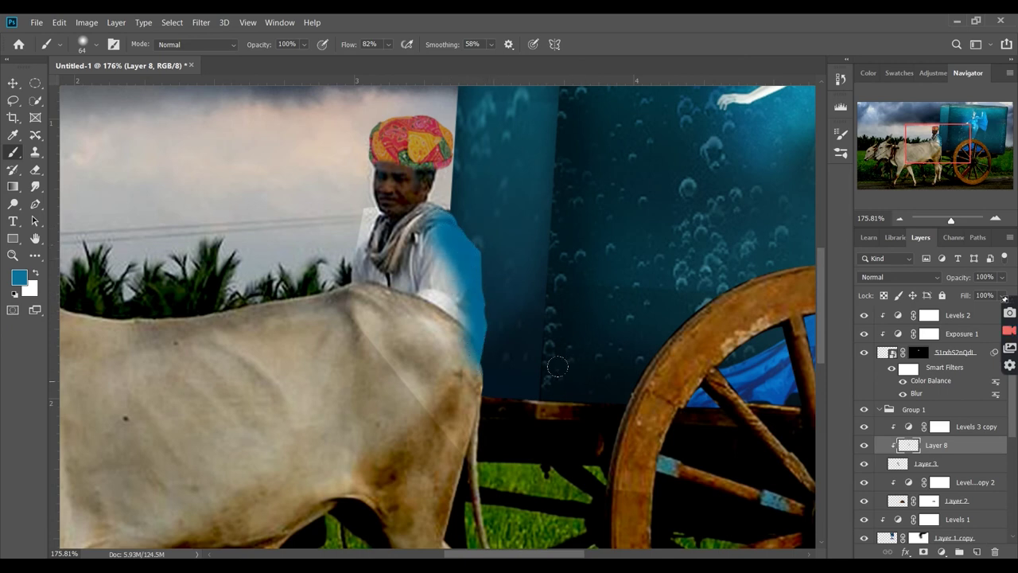
pyautogui.hotkey('ctrl', 'z')
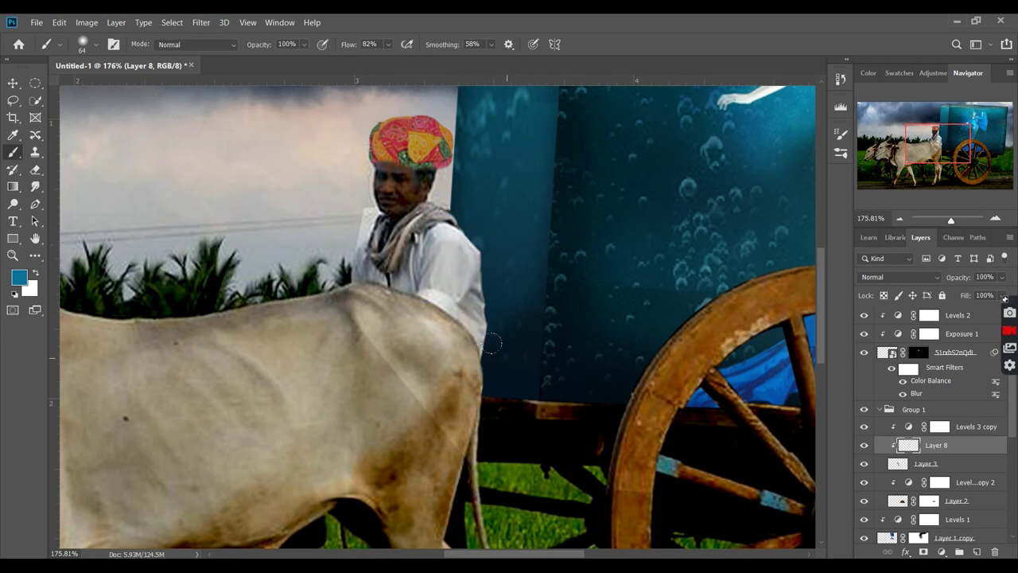
pyautogui.moveTo(487, 338)
pyautogui.mouseDown()
pyautogui.moveTo(487, 237)
pyautogui.moveTo(459, 129)
pyautogui.mouseUp()
pyautogui.moveTo(487, 338)
pyautogui.mouseDown()
pyautogui.moveTo(497, 390)
pyautogui.moveTo(590, 415)
pyautogui.moveTo(612, 435)
pyautogui.mouseUp()
pyautogui.hotkey('ctrl', 'z')
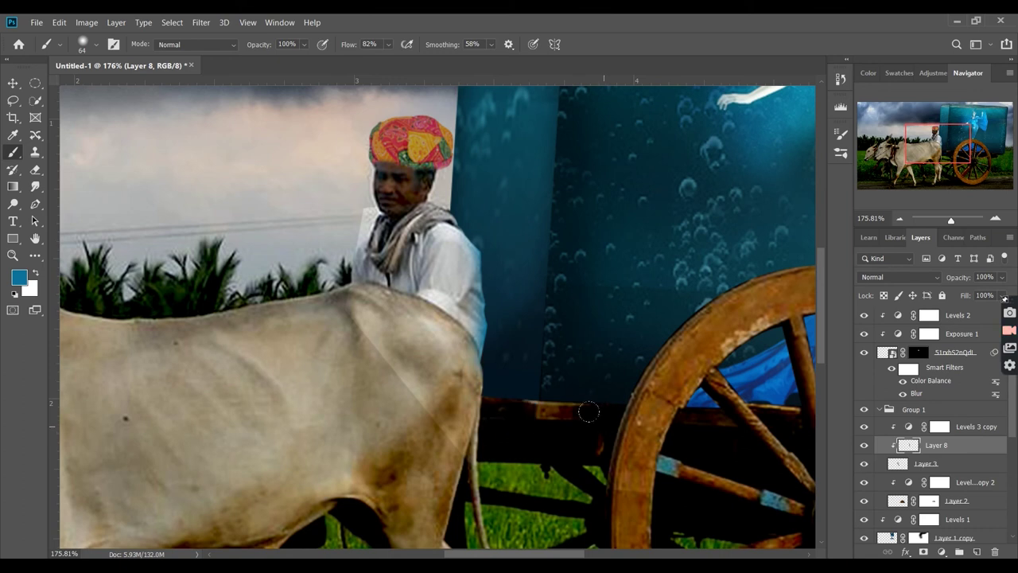
pyautogui.scroll(-1, 579, 412)
pyautogui.scroll(-1, 579, 412)
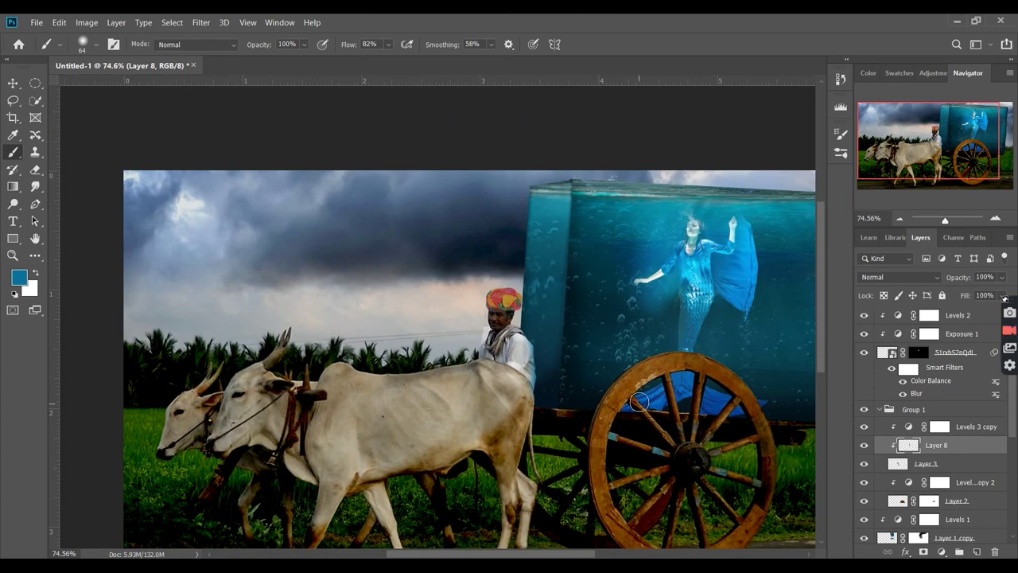
pyautogui.scroll(1, 605, 397)
pyautogui.moveTo(570, 375); pyautogui.dragTo(546, 383)
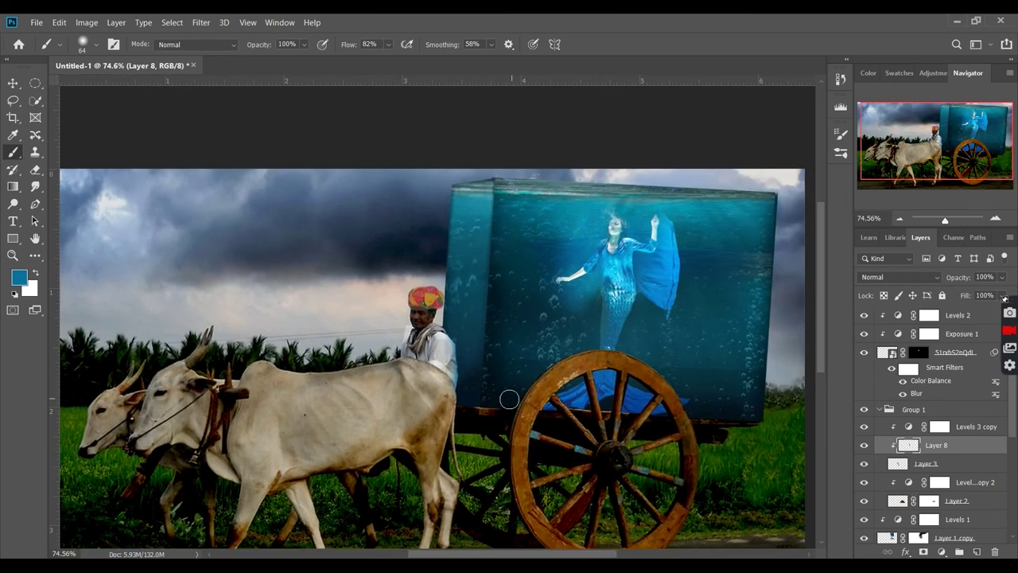
# - Try Multiply and Screen on Layer 8, then settle on Vivid Light
pyautogui.click(929, 278)
pyautogui.click(925, 276)
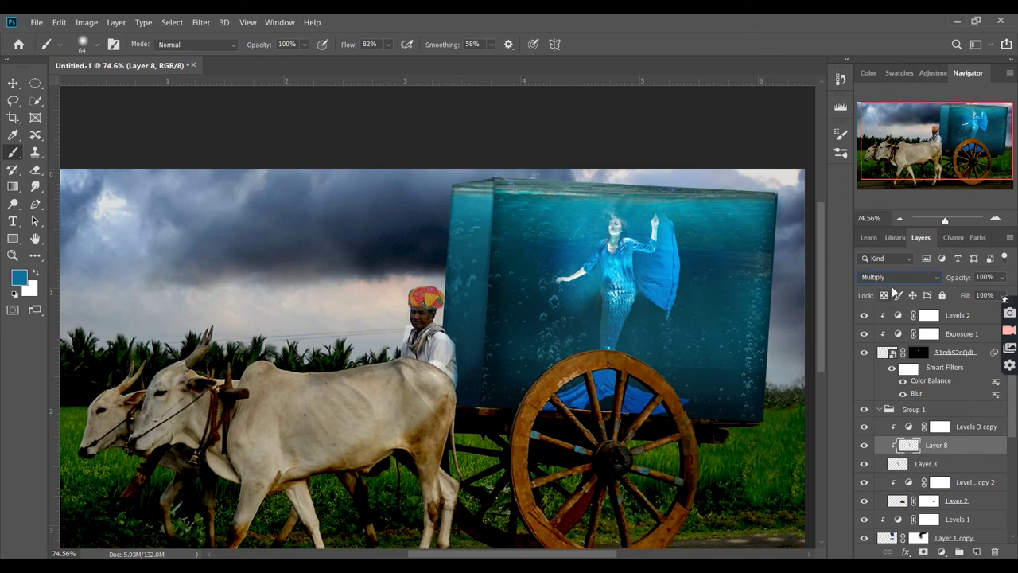
pyautogui.click(894, 278)
pyautogui.click(900, 335)
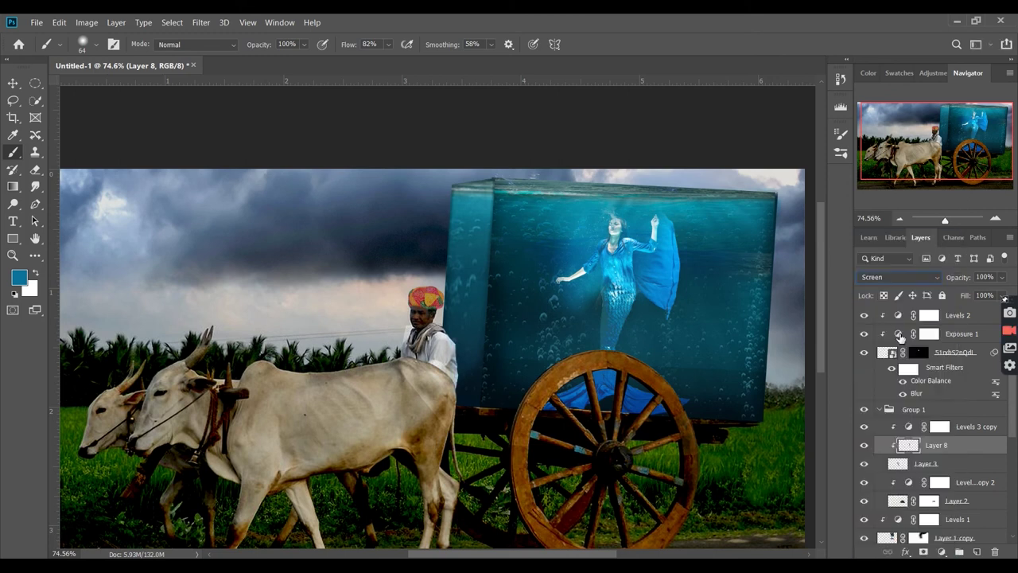
pyautogui.click(936, 278)
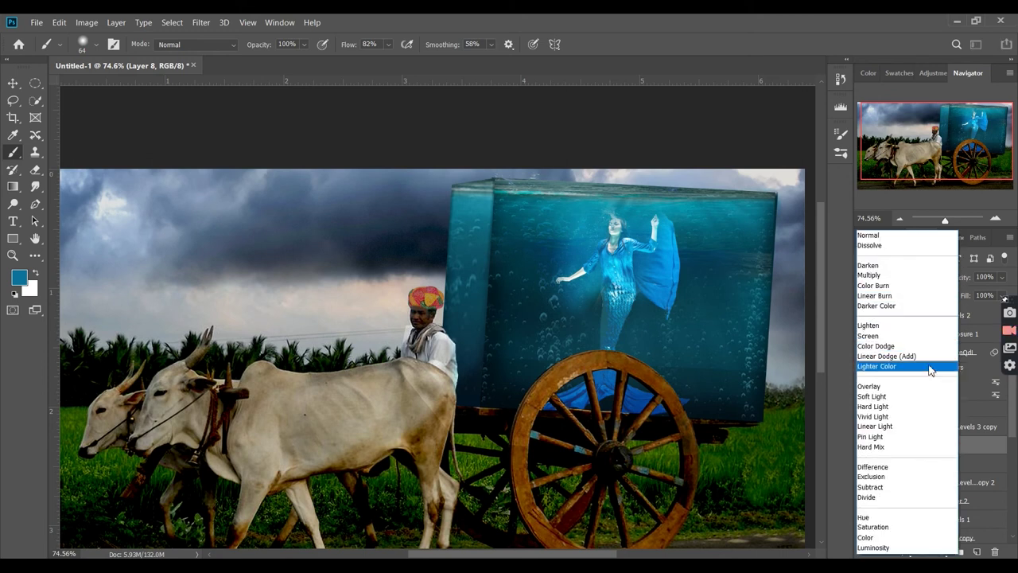
pyautogui.click(921, 416)
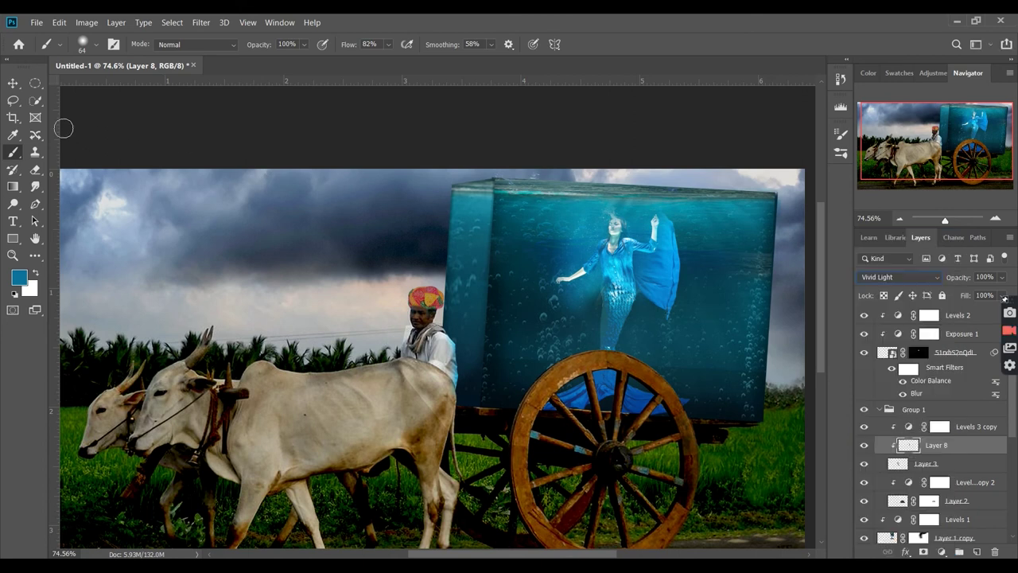
pyautogui.click(13, 100)
pyautogui.scroll(-3, 277, 307)
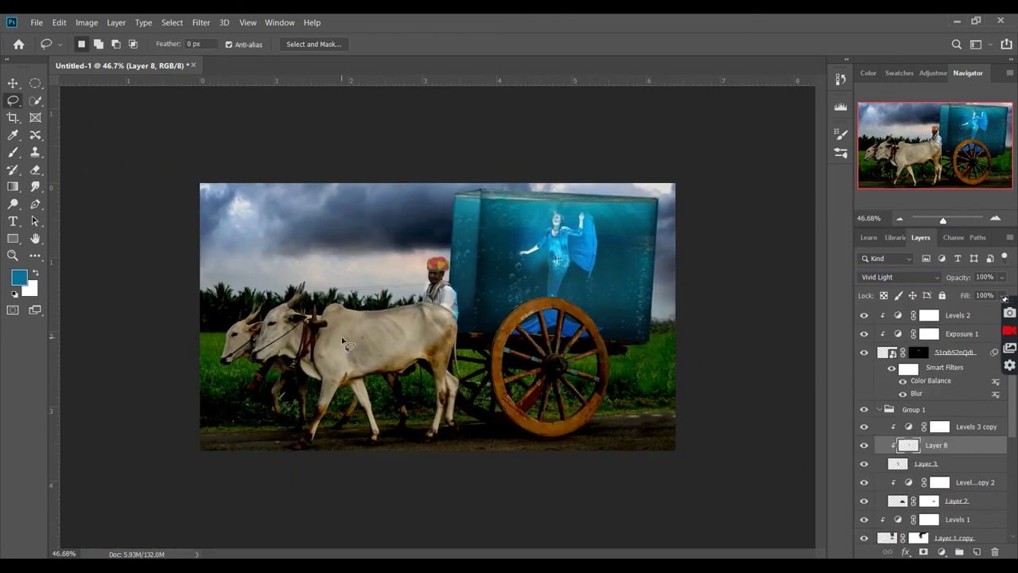
pyautogui.scroll(2, 595, 377)
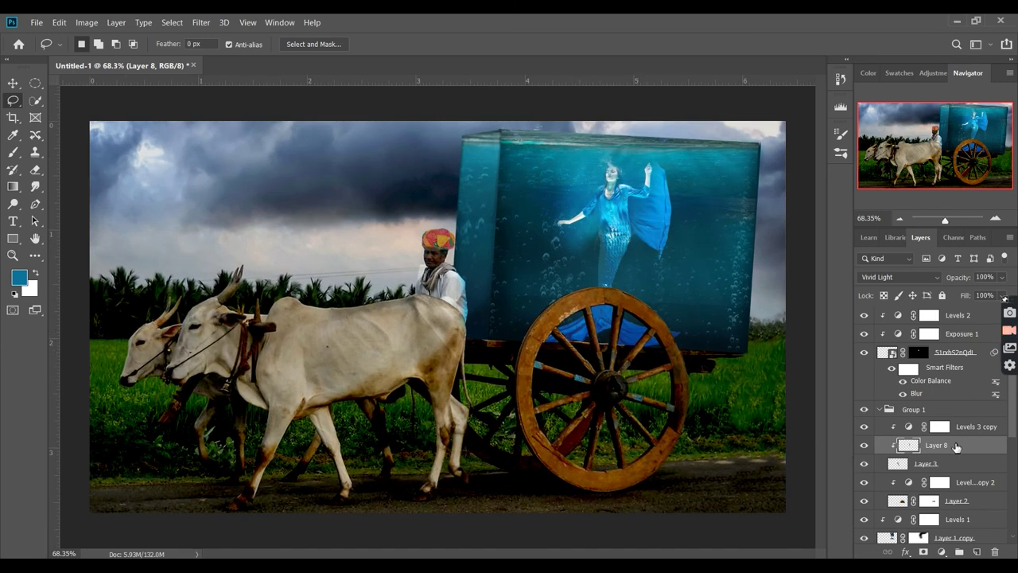
# - Add a new layer above Layer 2 and zoom in on the wheel and tank bottom
pyautogui.click(972, 505)
pyautogui.click(978, 552)
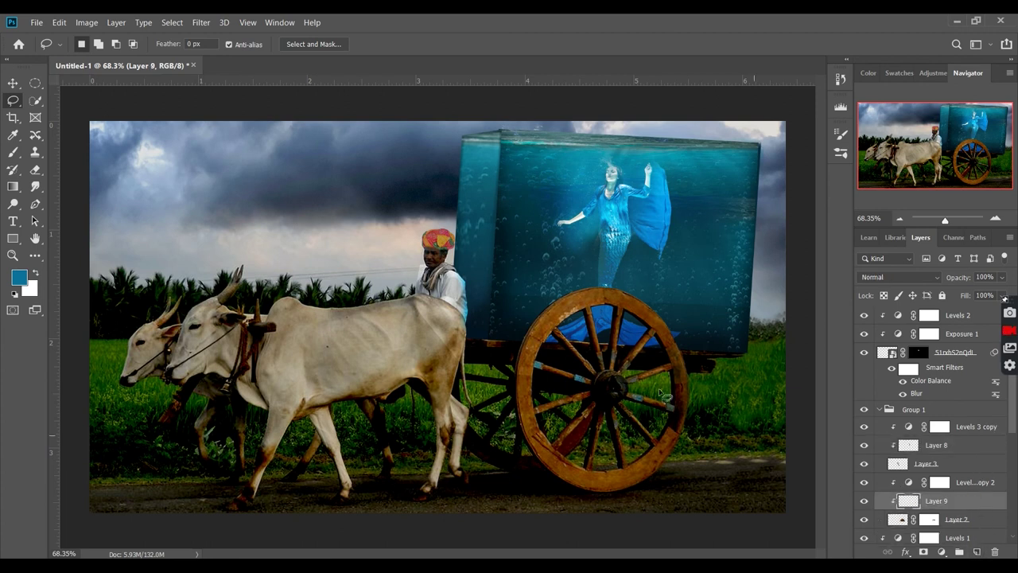
pyautogui.press('b')
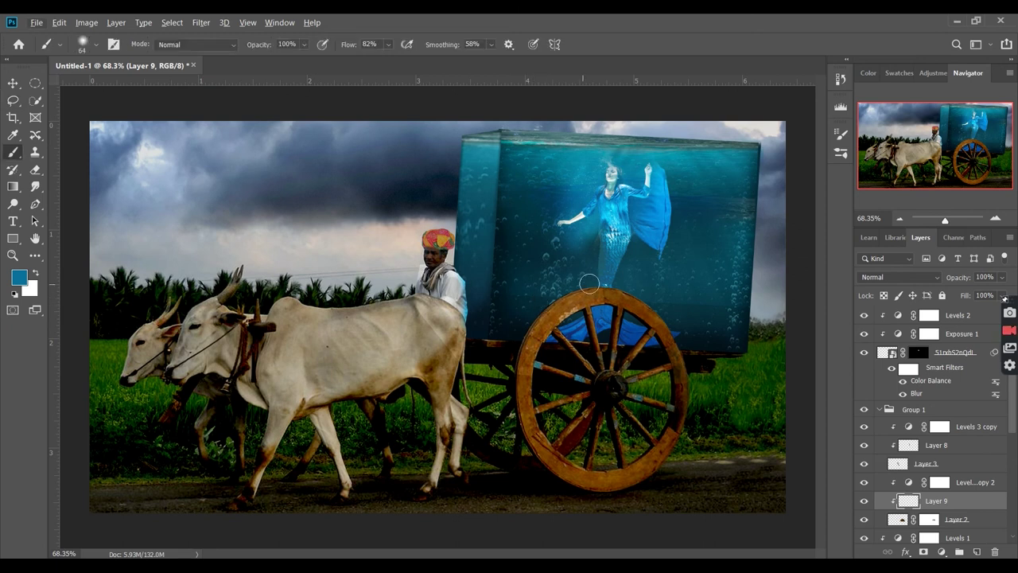
pyautogui.scroll(2, 585, 318)
pyautogui.scroll(2, 581, 317)
pyautogui.moveTo(580, 317); pyautogui.dragTo(520, 388)
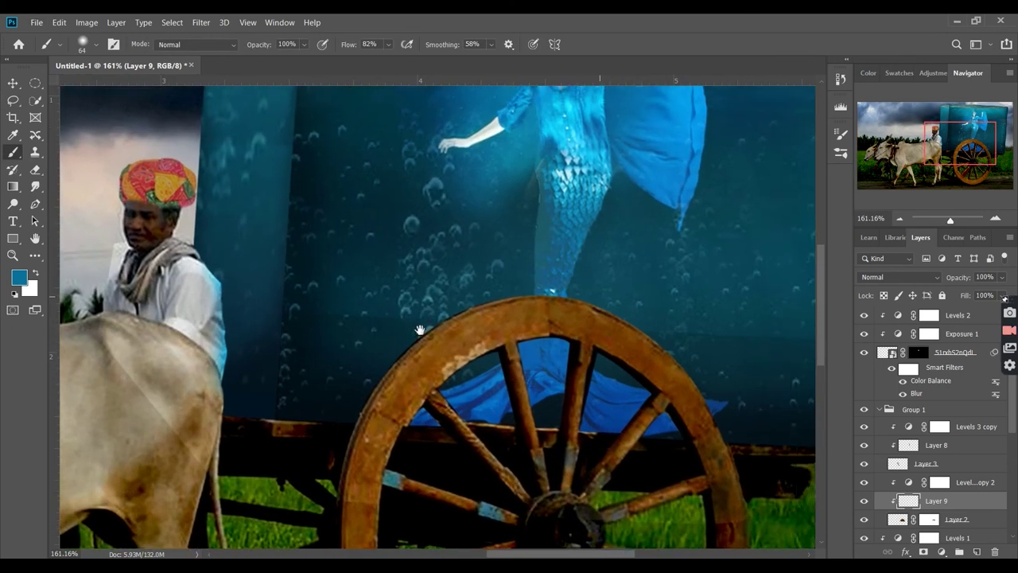
# - Paint faint blue light along the top of the wheel rim, undoing rough strokes
pyautogui.moveTo(365, 382); pyautogui.dragTo(403, 349)
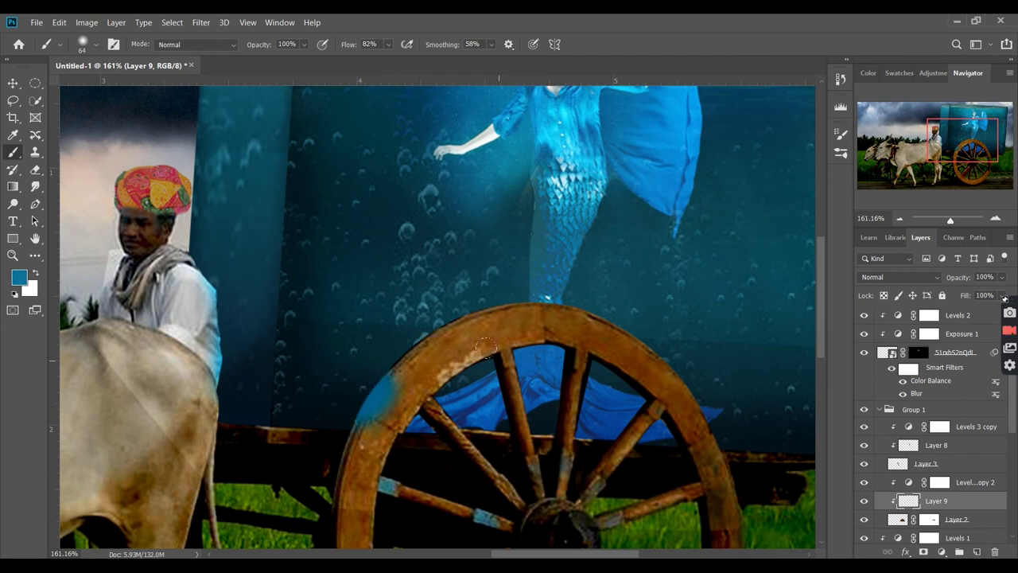
pyautogui.hotkey('ctrl', 'z')
pyautogui.moveTo(333, 387)
pyautogui.mouseDown()
pyautogui.moveTo(393, 324)
pyautogui.moveTo(433, 335)
pyautogui.moveTo(477, 318)
pyautogui.moveTo(610, 305)
pyautogui.mouseUp()
pyautogui.hotkey('ctrl', 'z')
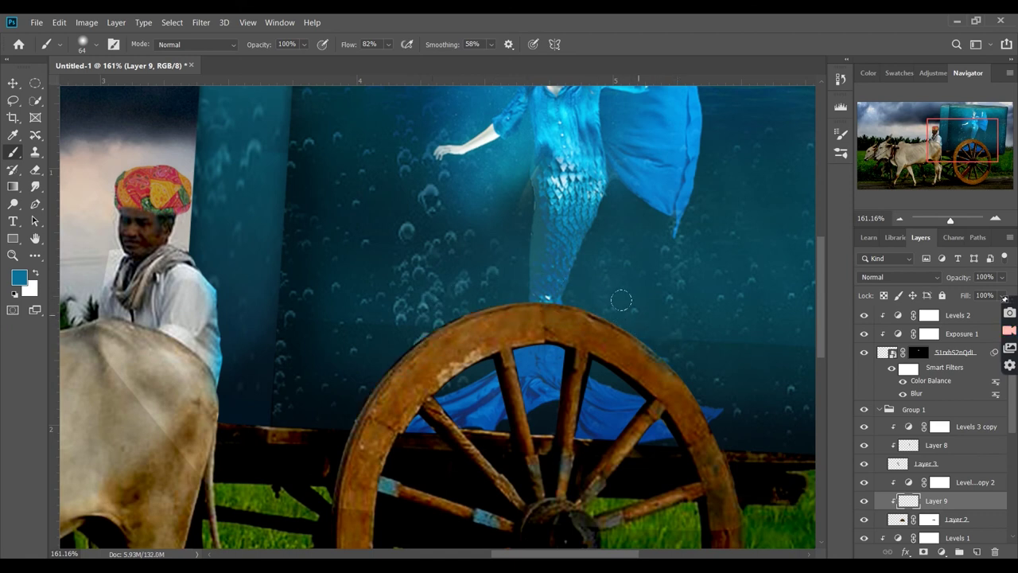
pyautogui.moveTo(506, 276); pyautogui.dragTo(425, 299)
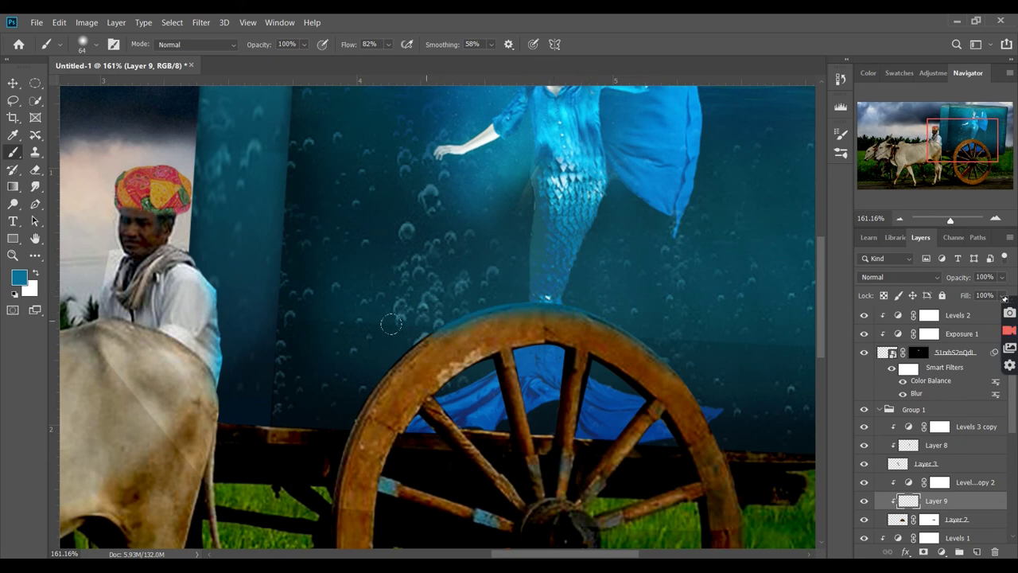
pyautogui.click(925, 276)
pyautogui.click(902, 275)
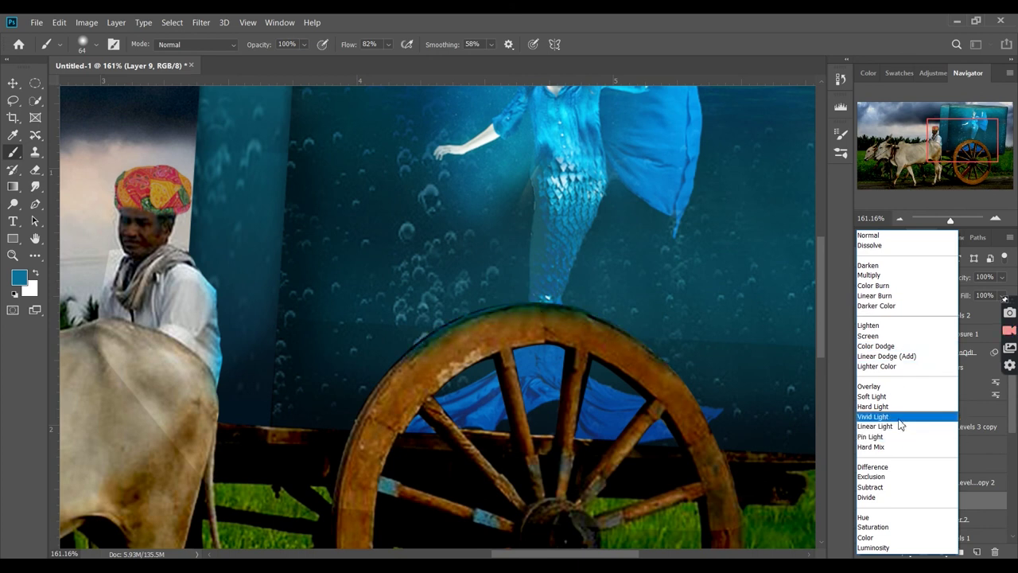
# - Set Layer 9 to Color Dodge after trying Vivid Light, and shrink the brush to 32
pyautogui.click(900, 425)
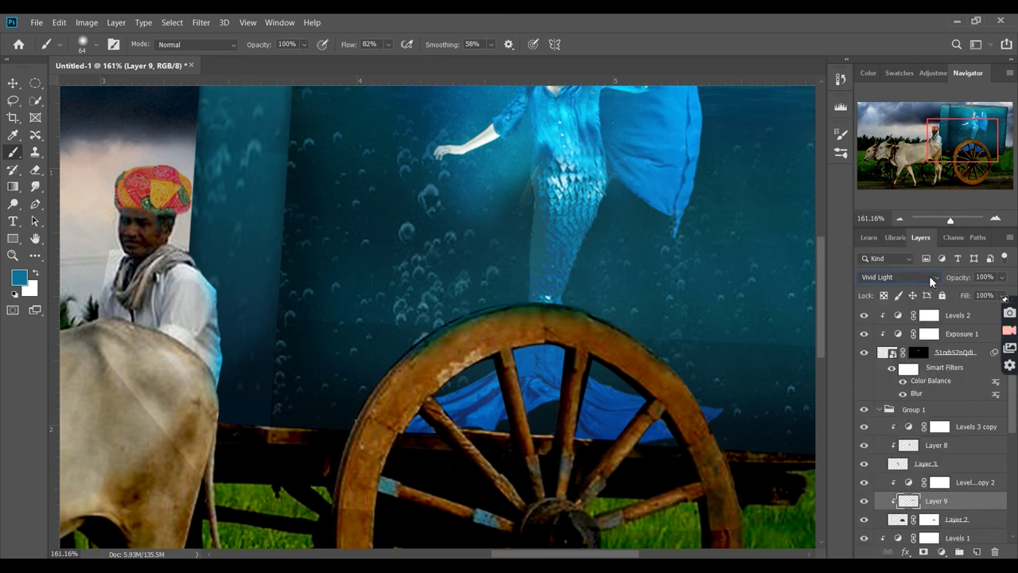
pyautogui.click(930, 277)
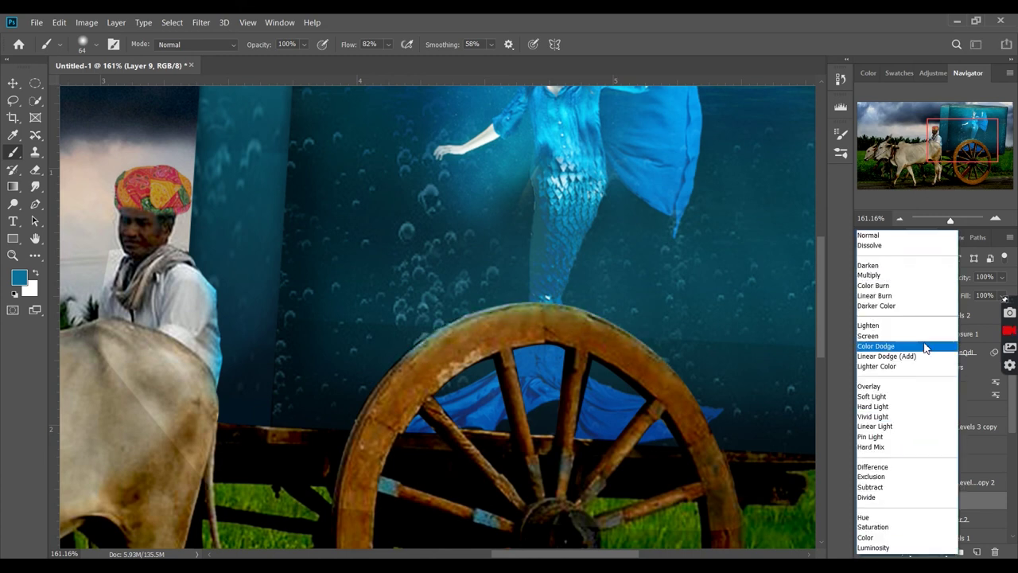
pyautogui.click(925, 347)
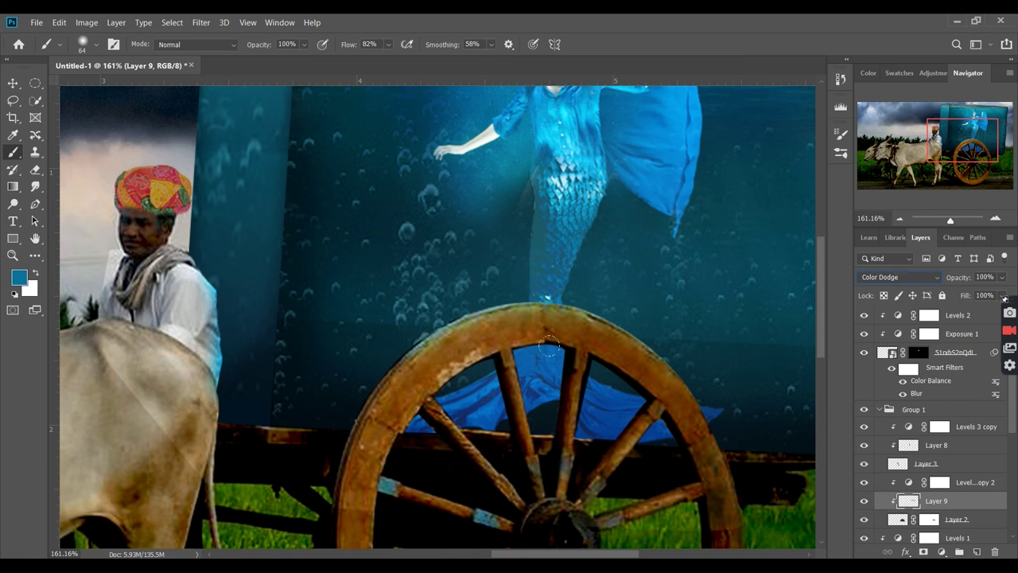
pyautogui.moveTo(532, 364); pyautogui.dragTo(521, 357)
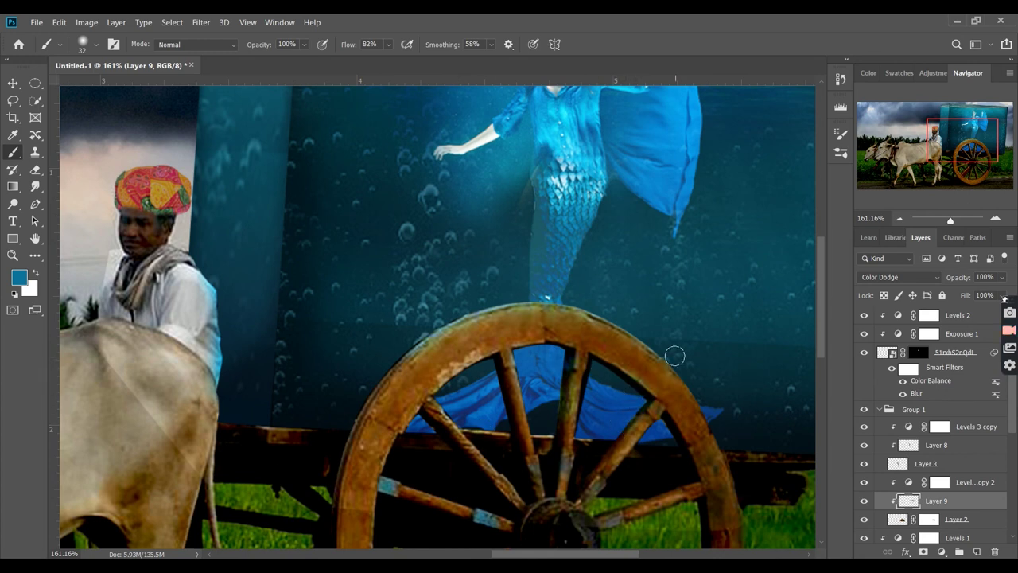
# - Fit the whole image on screen and stamp all visible layers into a duplicated merged layer
pyautogui.moveTo(678, 372)
pyautogui.mouseDown()
pyautogui.moveTo(549, 308)
pyautogui.moveTo(404, 333)
pyautogui.mouseUp()
pyautogui.hotkey('ctrl', 'z')
pyautogui.hotkey('ctrl', '0')
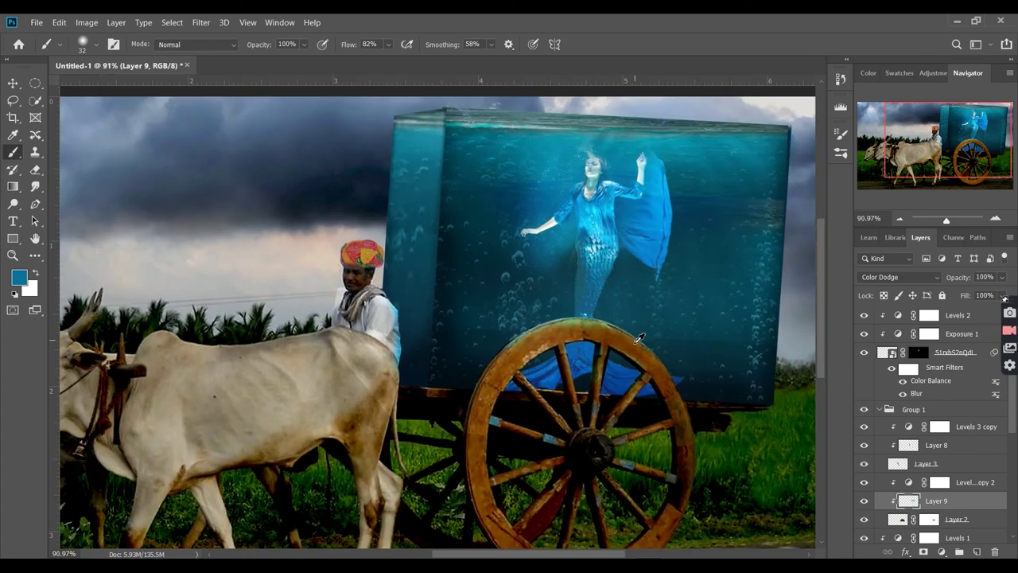
pyautogui.click(13, 82)
pyautogui.hotkey('ctrl', 'shift', 'alt', 'e')
pyautogui.hotkey('ctrl', 'j')
# - Grade the merged copy in Camera Raw: Temperature -14, Exposure -0.05, darker Shadows, Vibrance +2
pyautogui.click(201, 22)
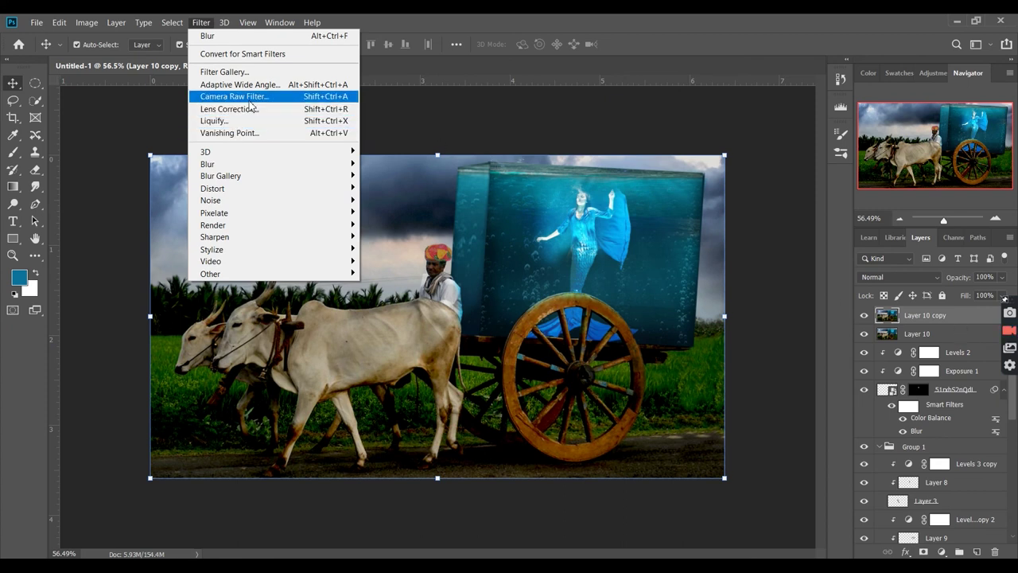
pyautogui.click(234, 96)
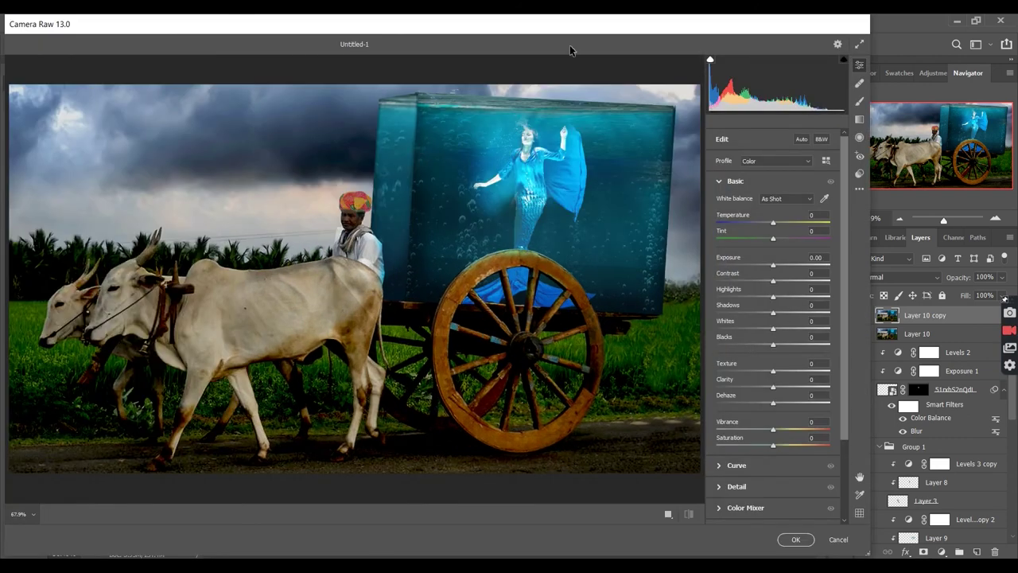
pyautogui.moveTo(571, 33); pyautogui.dragTo(631, 47)
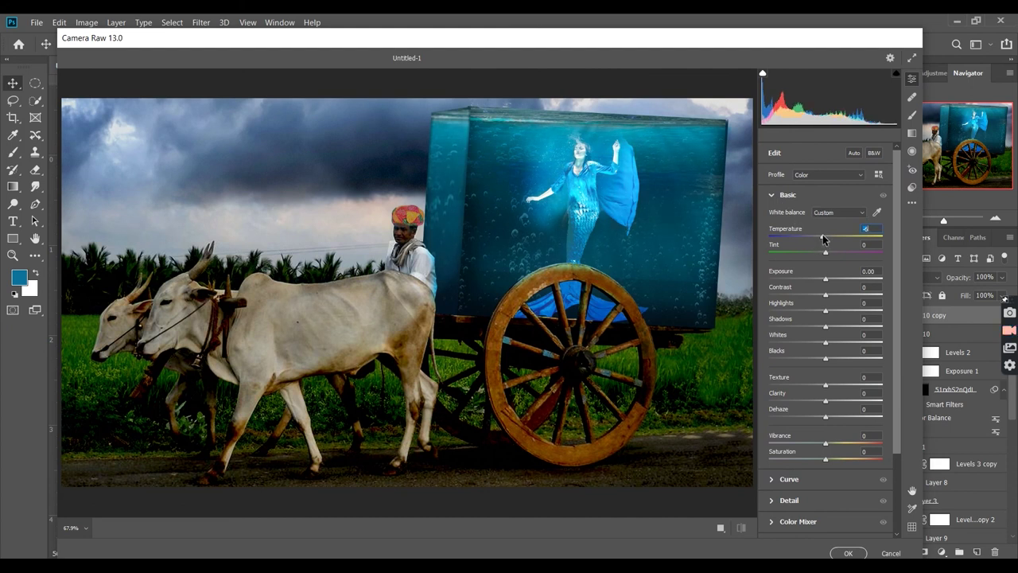
pyautogui.moveTo(826, 239)
pyautogui.mouseDown()
pyautogui.moveTo(809, 241)
pyautogui.moveTo(853, 253)
pyautogui.moveTo(822, 249)
pyautogui.moveTo(835, 280)
pyautogui.moveTo(824, 278)
pyautogui.moveTo(832, 315)
pyautogui.mouseUp()
pyautogui.click(831, 296)
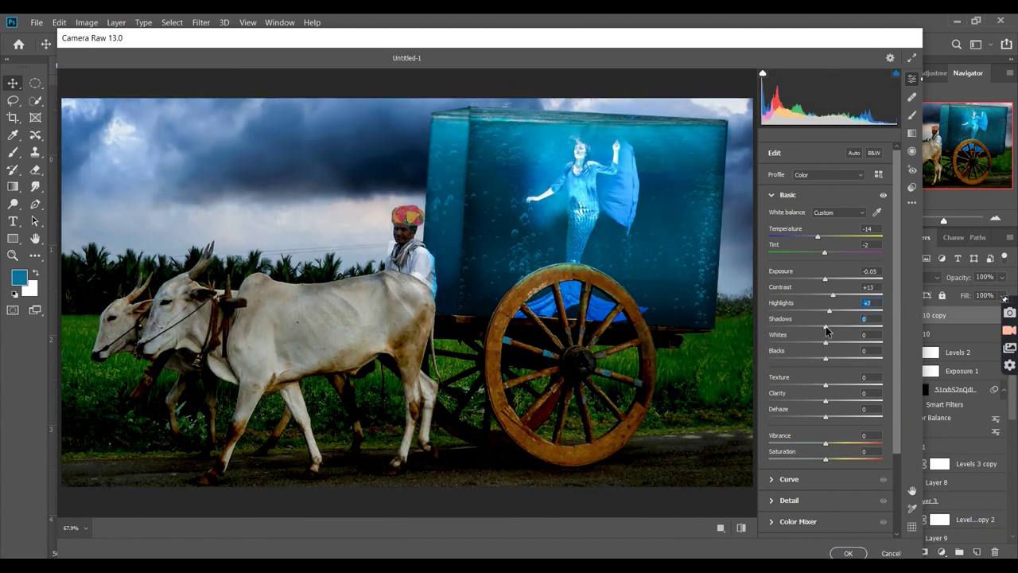
pyautogui.moveTo(826, 331)
pyautogui.mouseDown()
pyautogui.moveTo(832, 348)
pyautogui.moveTo(808, 359)
pyautogui.moveTo(837, 372)
pyautogui.moveTo(827, 372)
pyautogui.moveTo(840, 408)
pyautogui.mouseUp()
pyautogui.moveTo(825, 443); pyautogui.dragTo(825, 455)
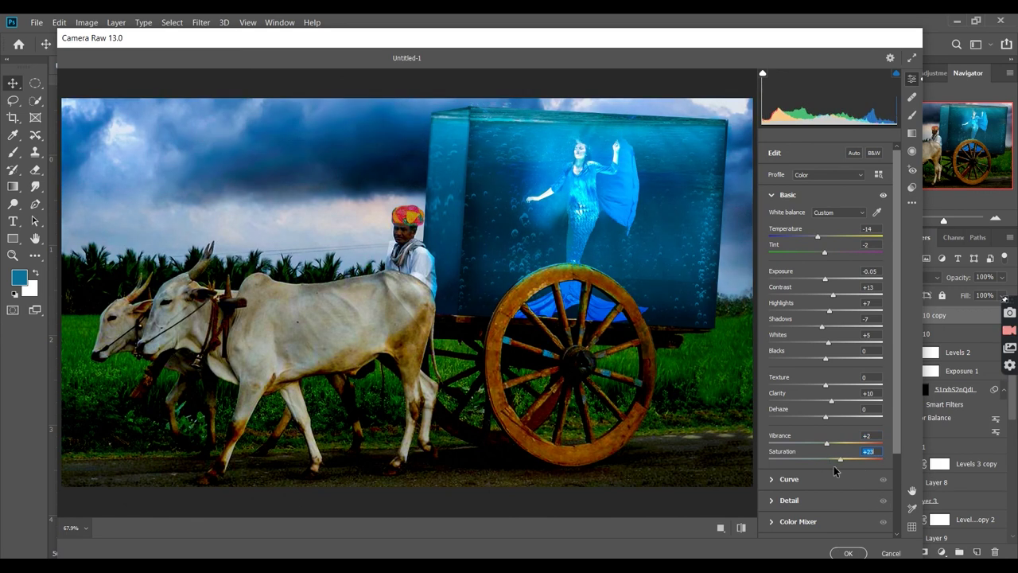
pyautogui.click(789, 478)
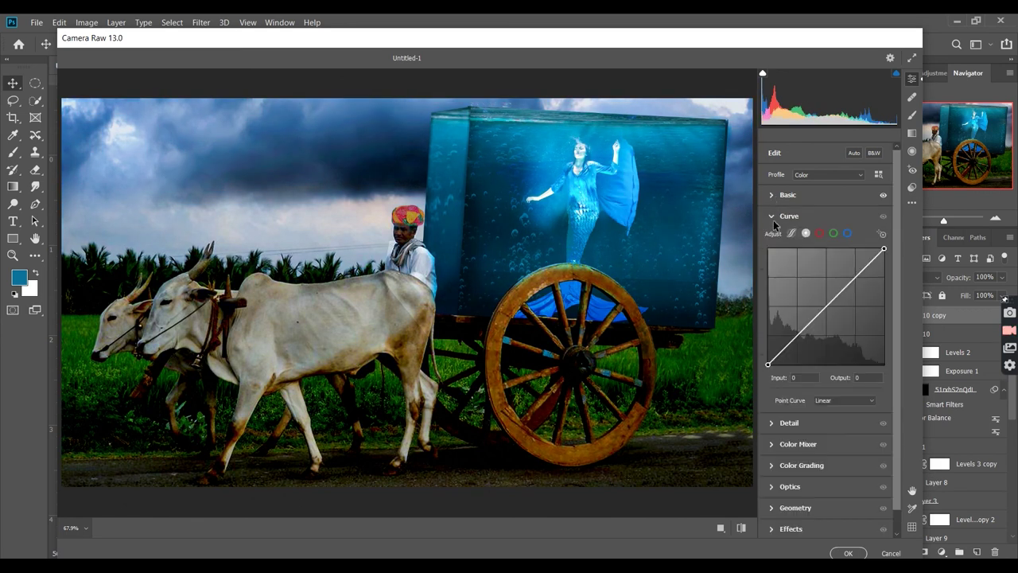
# - Pull down the red curve and raise the blue curve for a cooler tone
pyautogui.click(819, 233)
pyautogui.moveTo(850, 281); pyautogui.dragTo(851, 284)
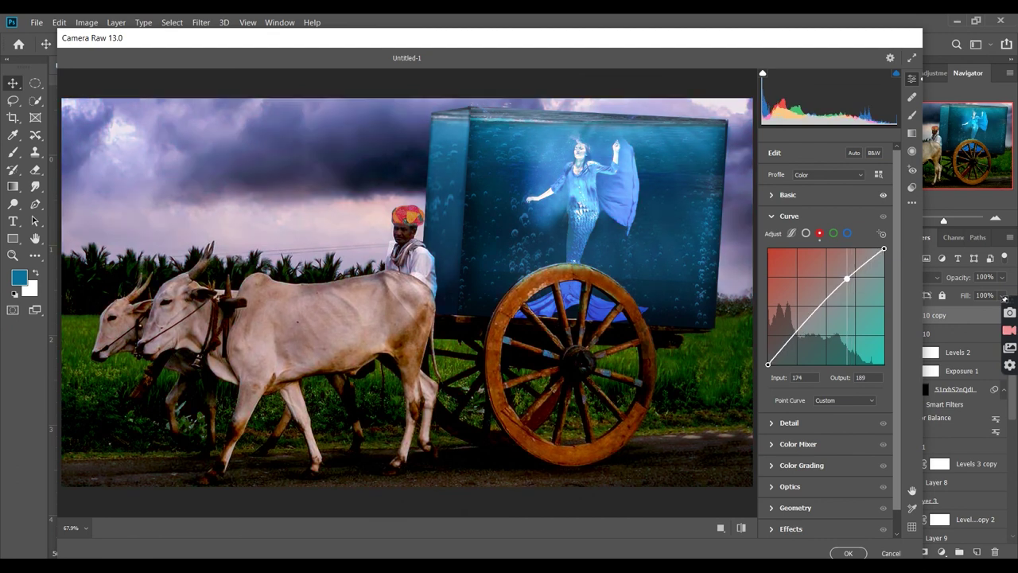
pyautogui.moveTo(850, 285); pyautogui.dragTo(823, 316)
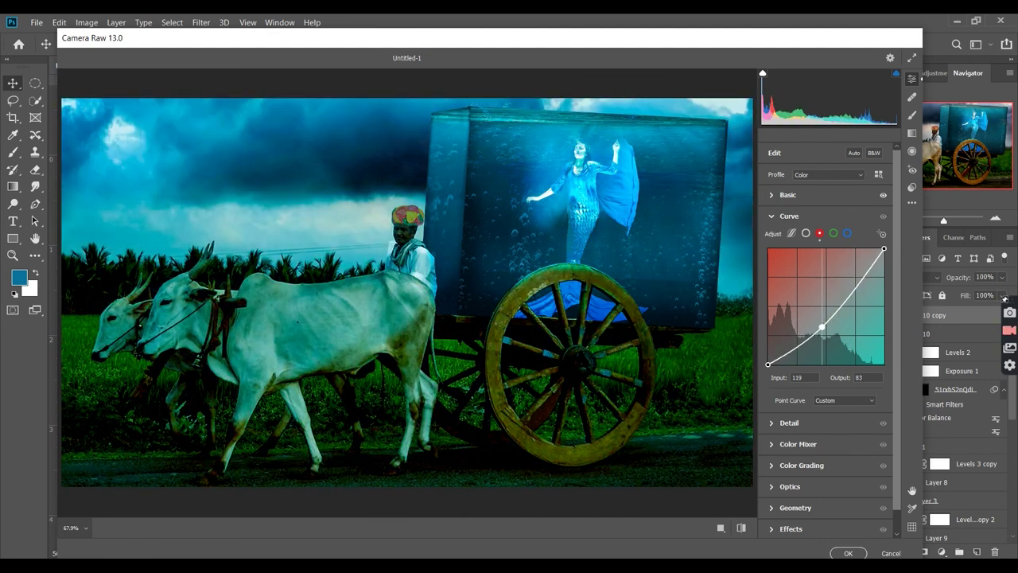
pyautogui.click(847, 233)
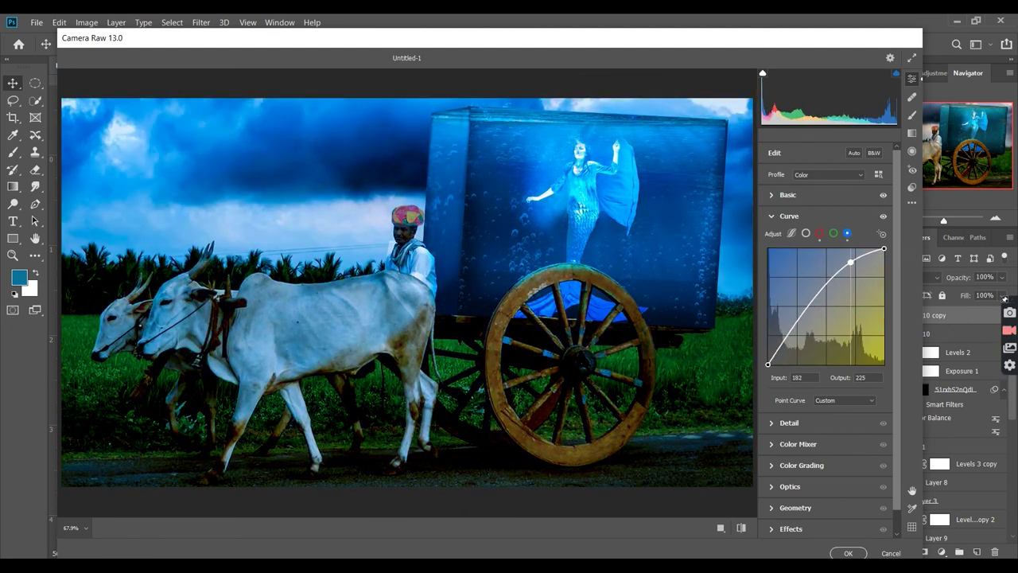
pyautogui.moveTo(850, 282)
pyautogui.mouseDown()
pyautogui.moveTo(851, 270)
pyautogui.moveTo(829, 302)
pyautogui.mouseUp()
pyautogui.click(834, 233)
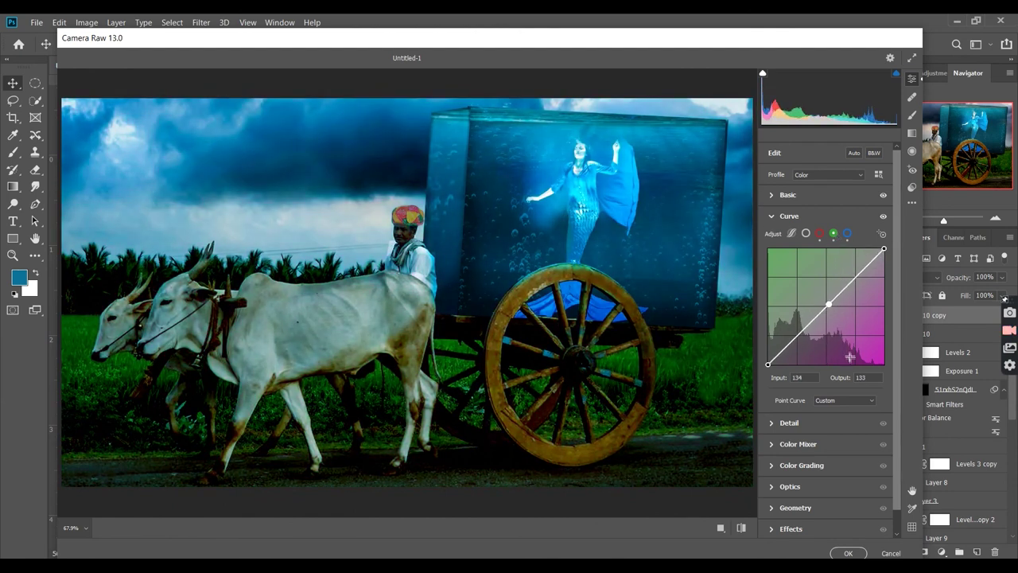
# - Set Detail Sharpening to 51 and Noise Reduction to about 25
pyautogui.click(789, 215)
pyautogui.click(789, 237)
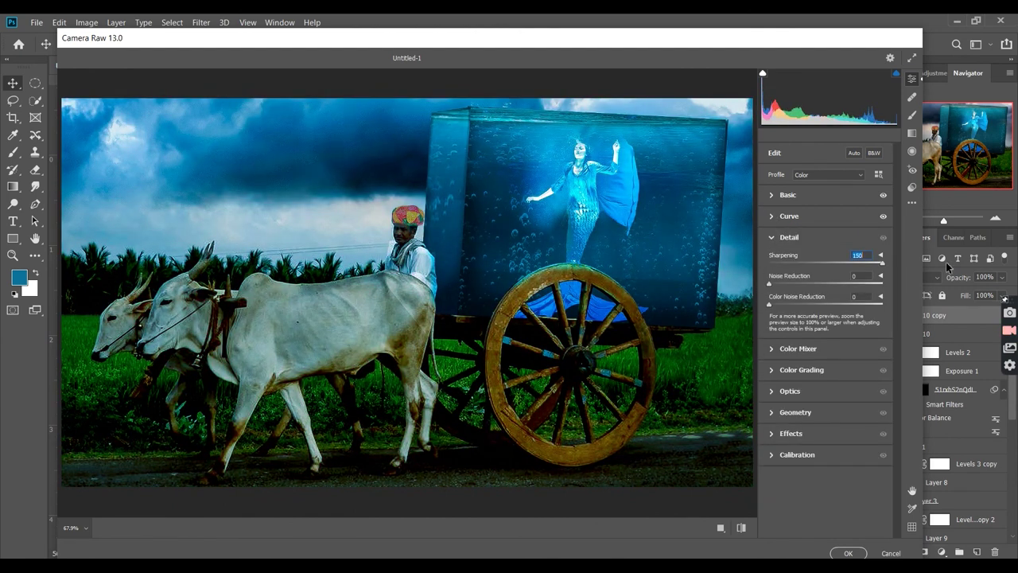
pyautogui.click(791, 264)
pyautogui.click(793, 283)
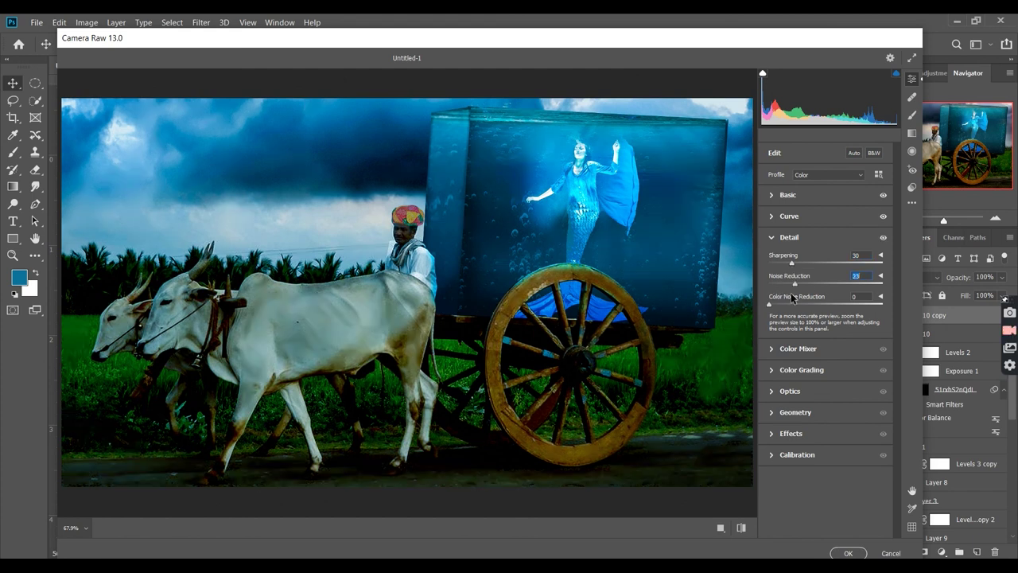
pyautogui.click(786, 283)
pyautogui.moveTo(804, 300); pyautogui.dragTo(797, 300)
pyautogui.moveTo(793, 264); pyautogui.dragTo(808, 266)
# - Shift the Aquas hue to -7 in the Color Mixer, leaving Blues hue at 0
pyautogui.click(776, 237)
pyautogui.click(775, 259)
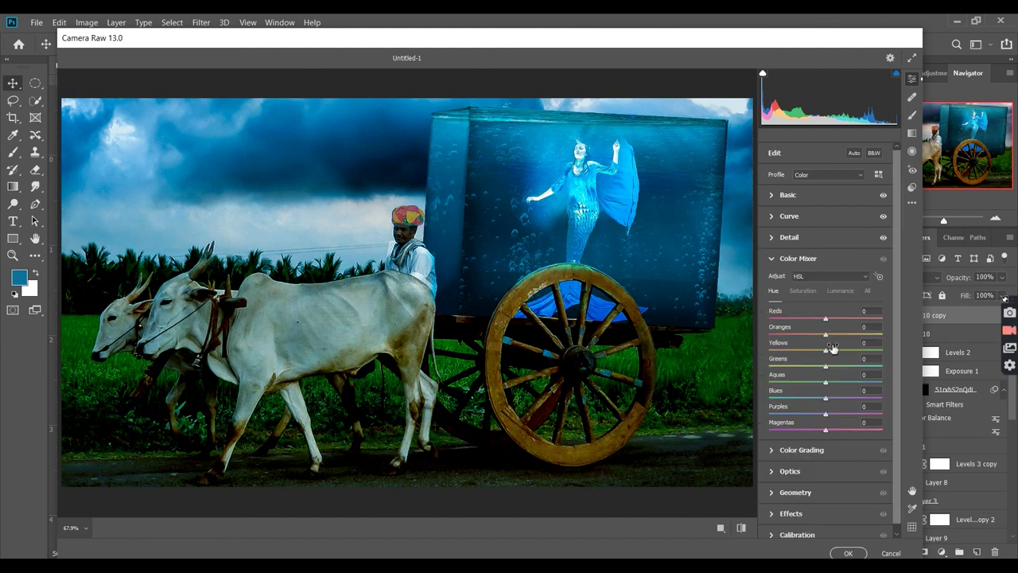
pyautogui.moveTo(825, 382); pyautogui.dragTo(821, 383)
pyautogui.moveTo(840, 394); pyautogui.dragTo(900, 398)
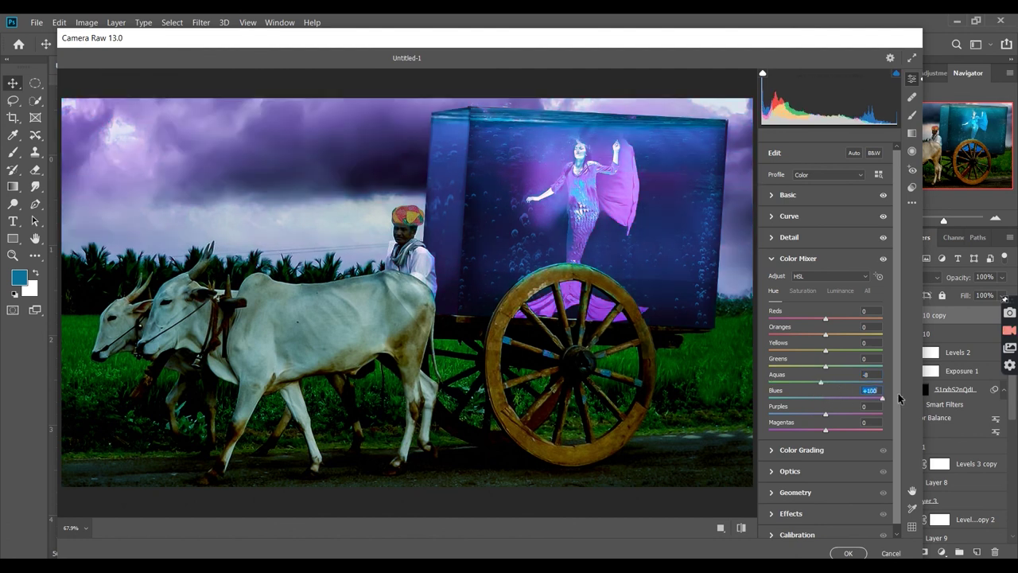
pyautogui.doubleClick(881, 398)
# - Apply the Camera Raw grade and toggle Layer 10 copy's visibility to compare before and after
pyautogui.click(848, 552)
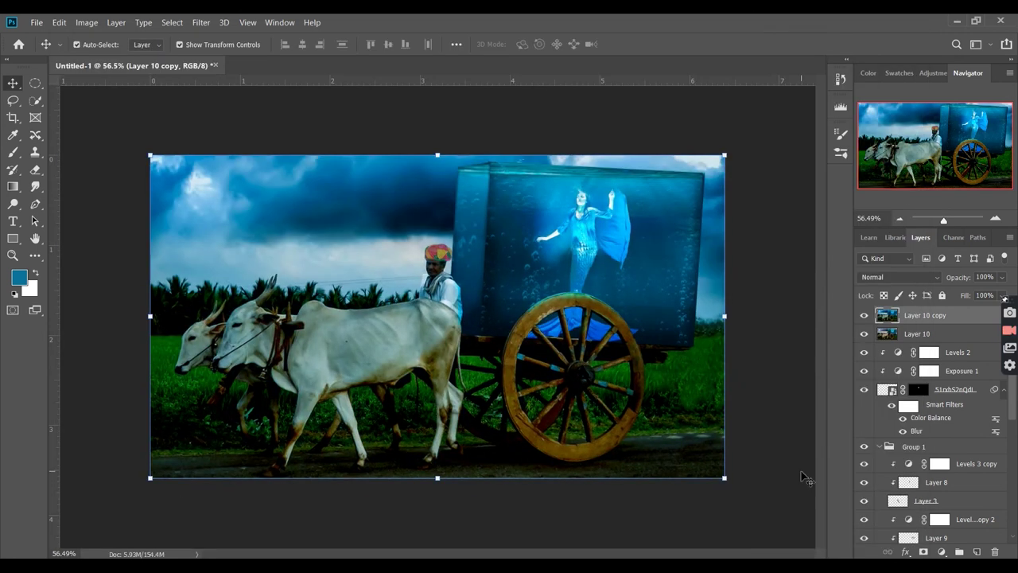
pyautogui.click(863, 314)
pyautogui.click(865, 316)
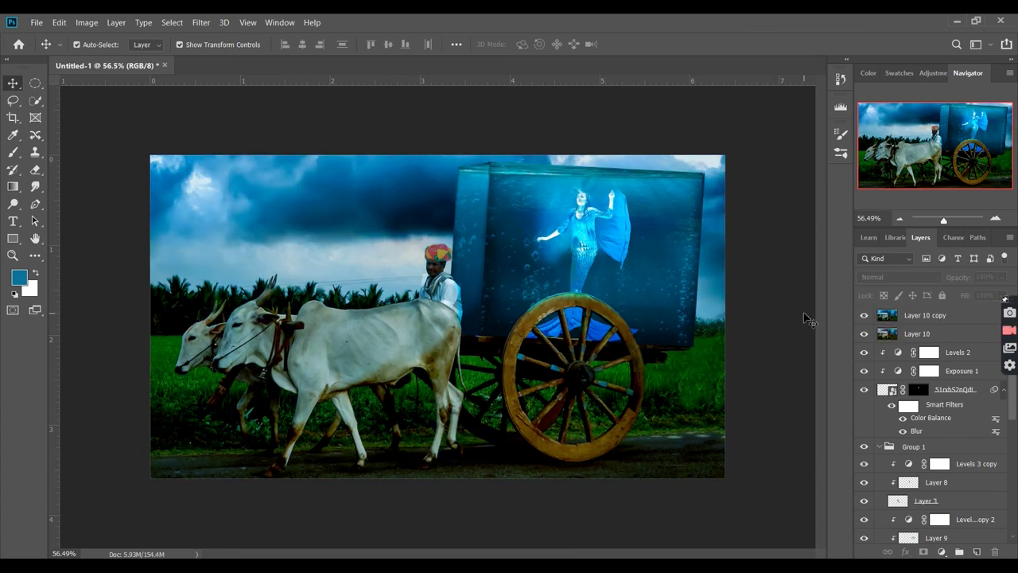